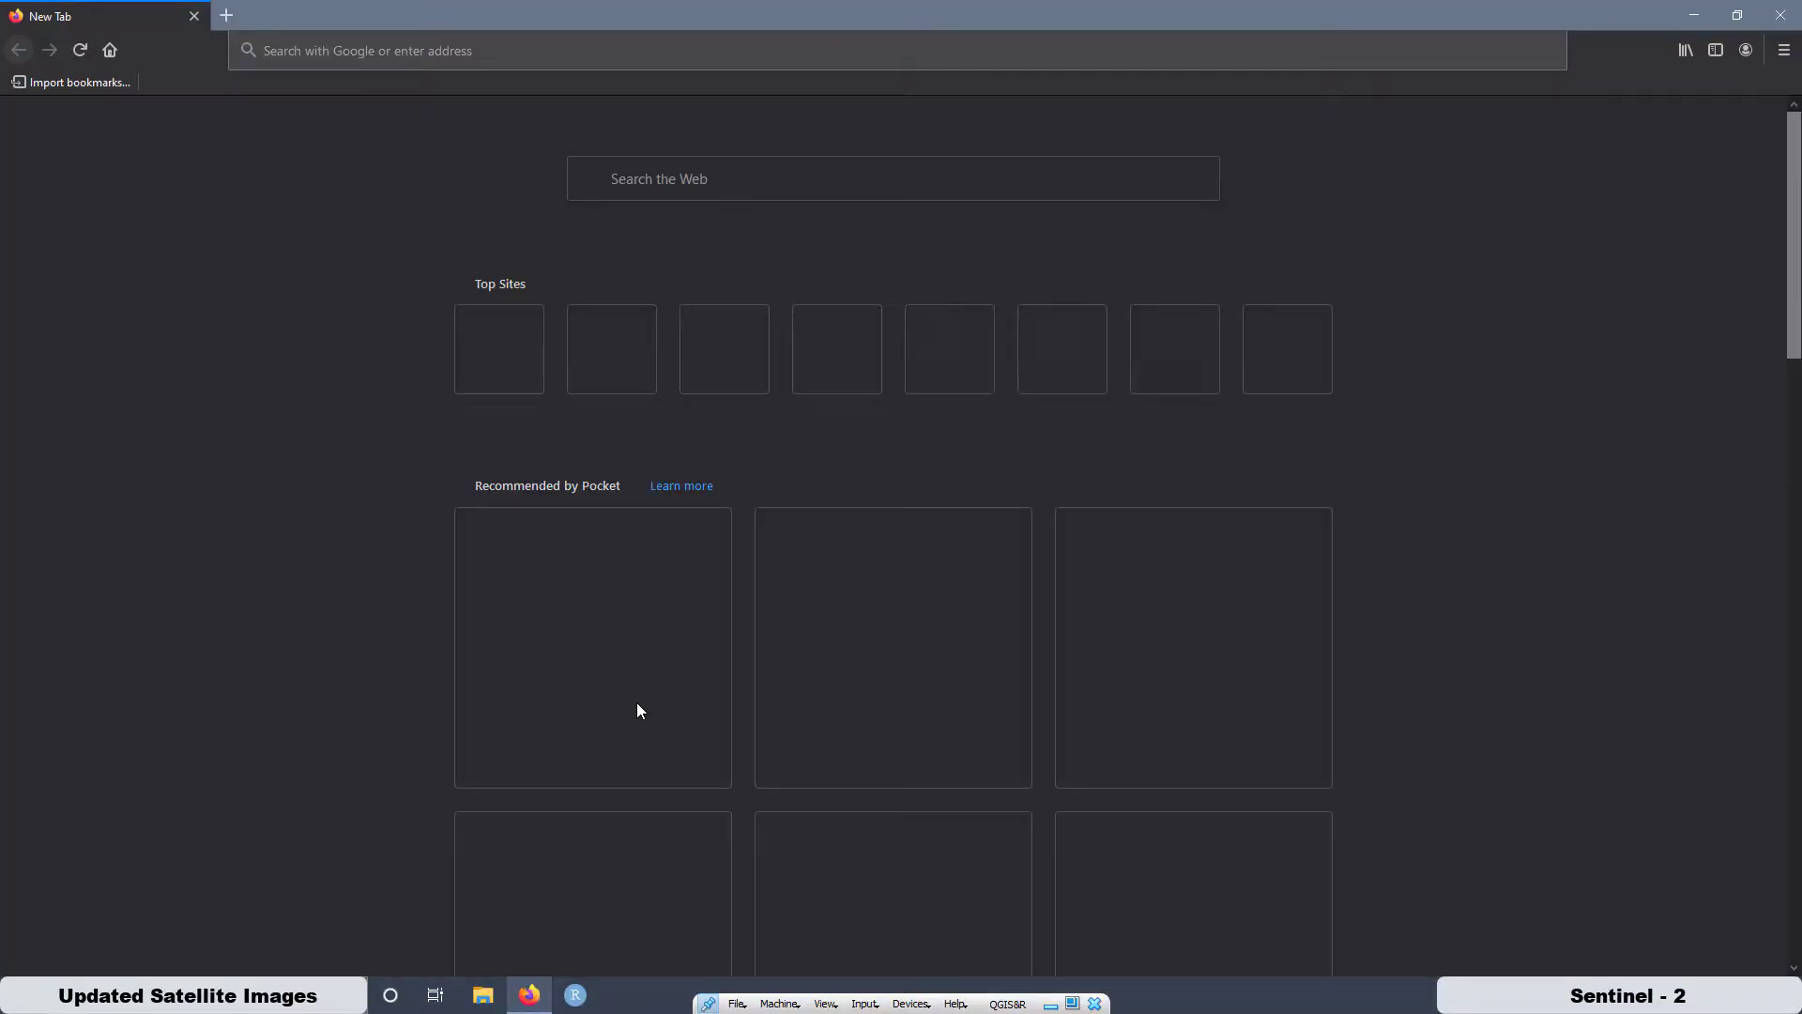
# Go to the GeoRGB Community Resources page and scroll down to the EO Browser tile
pyautogui.click(723, 345)
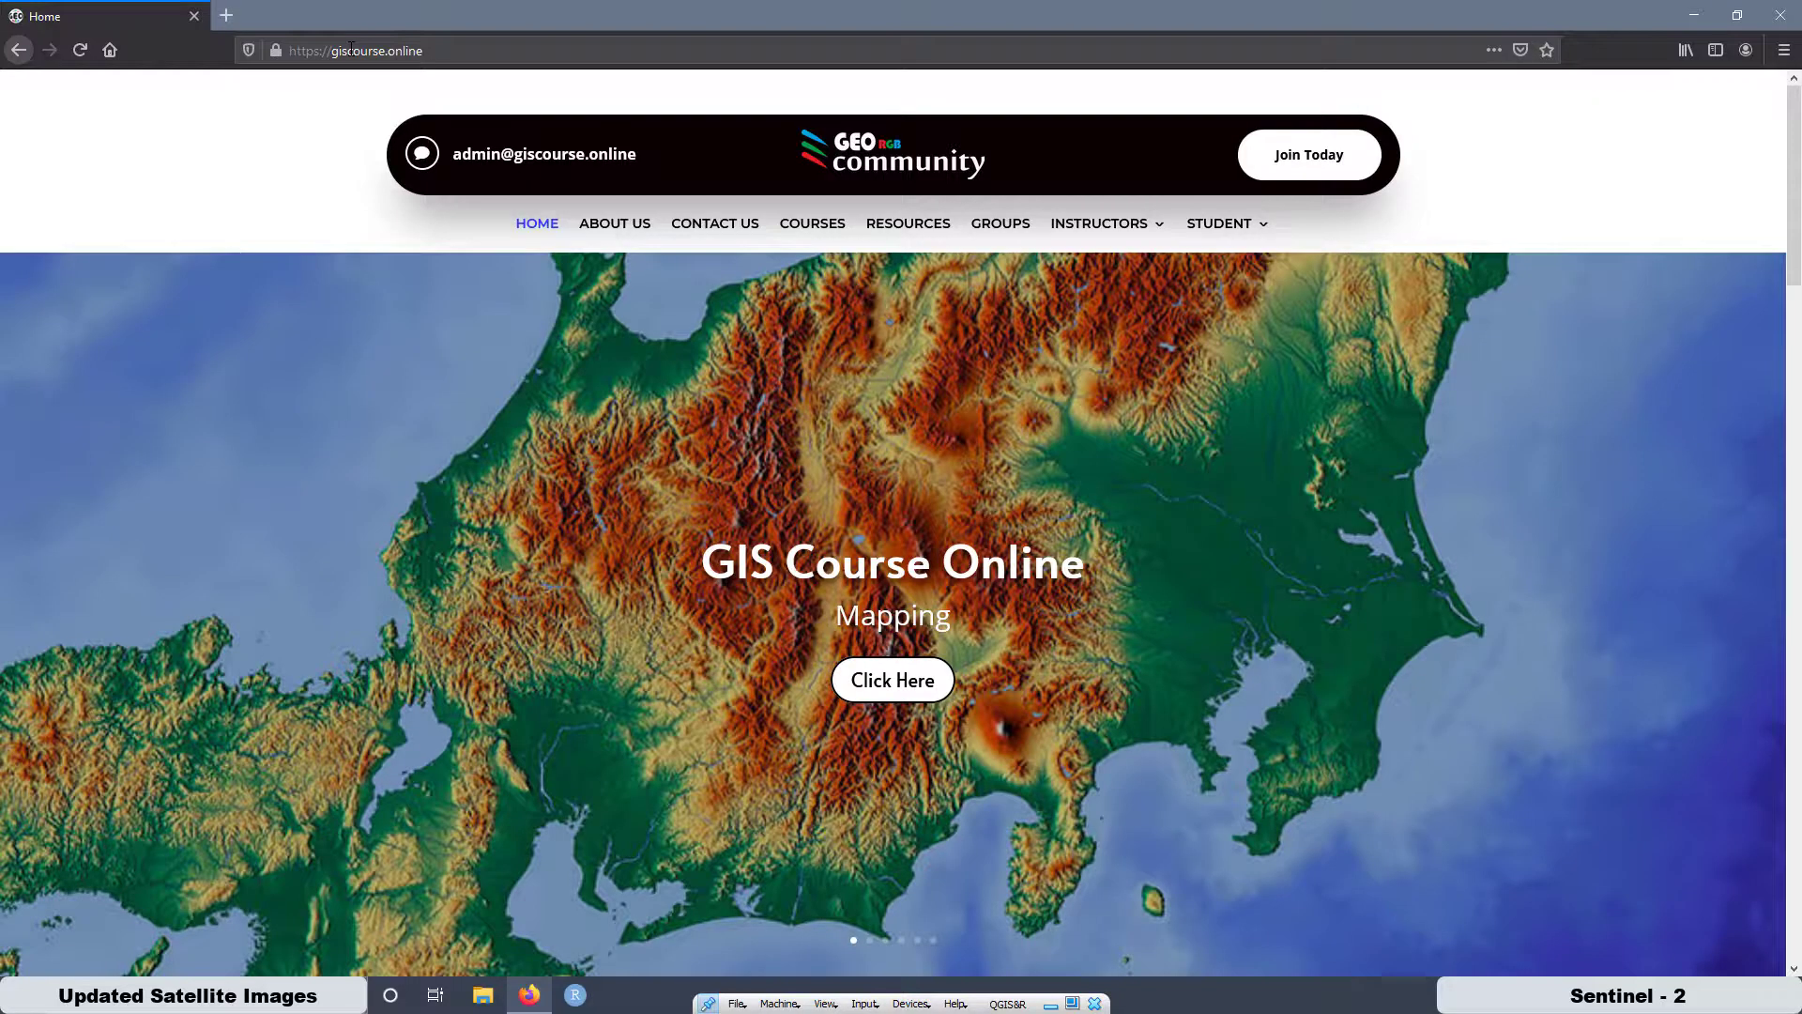
pyautogui.click(895, 225)
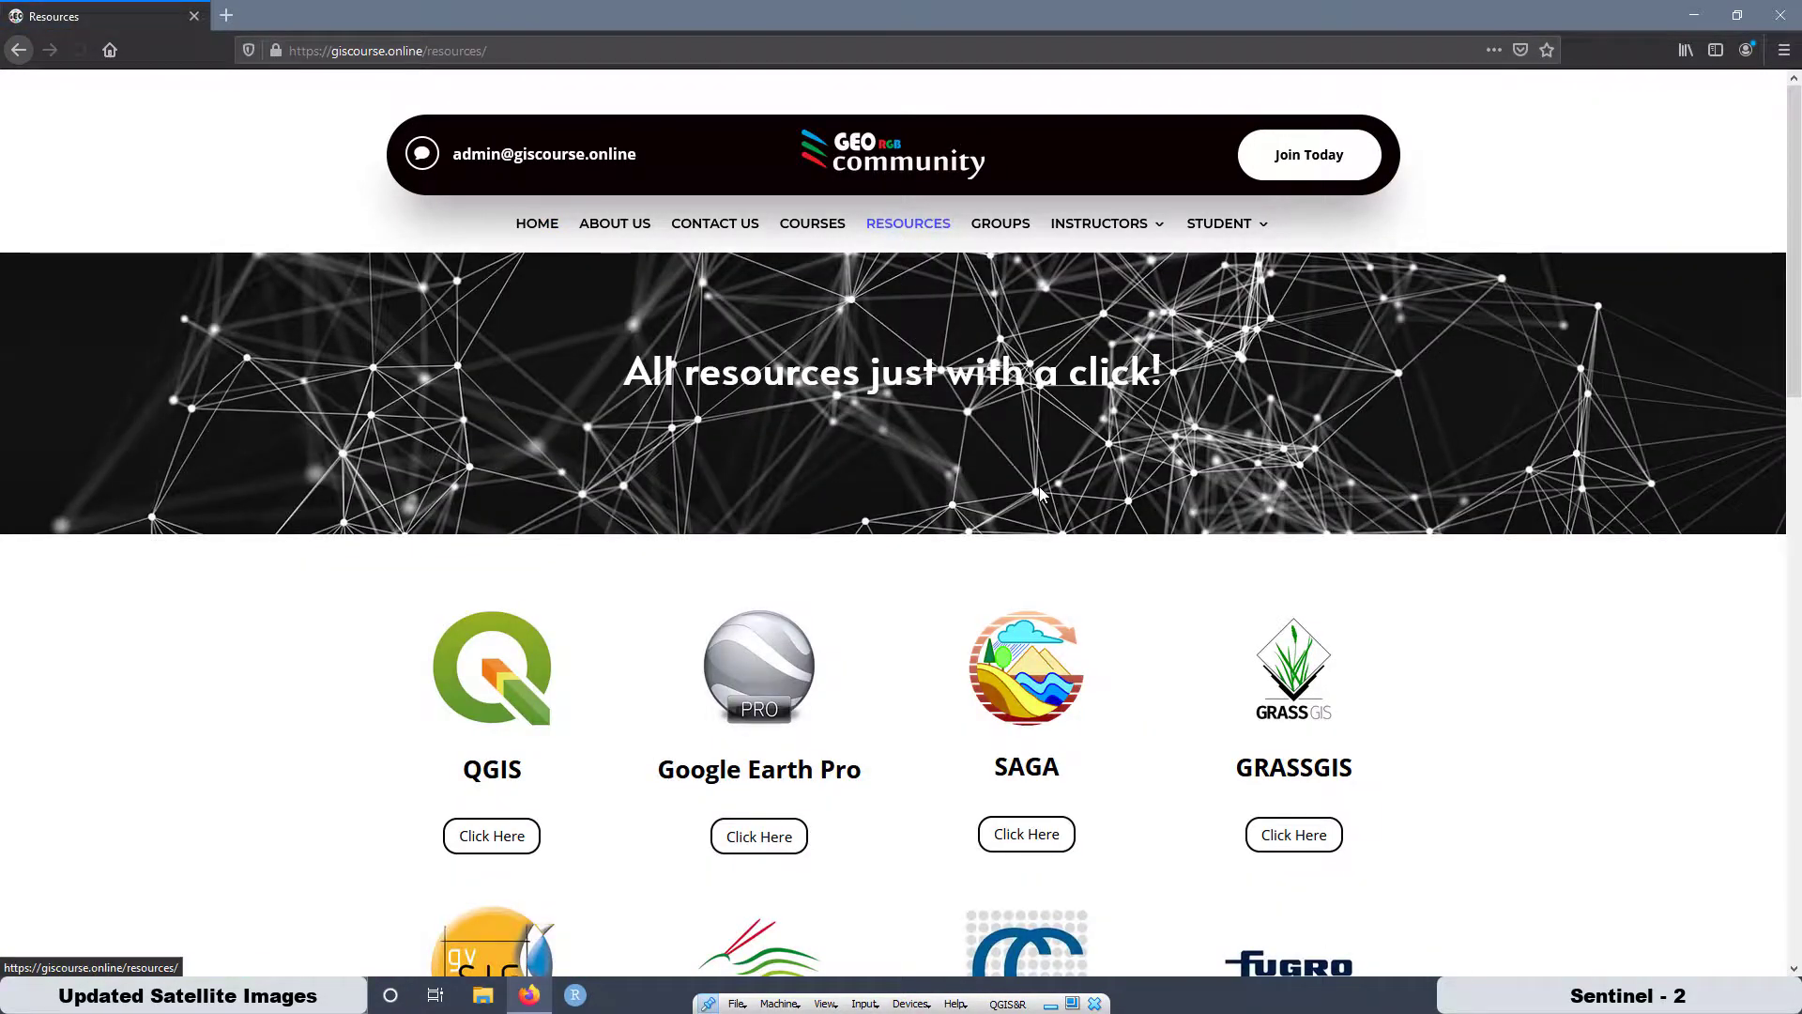
pyautogui.scroll(-5, 1039, 480)
pyautogui.scroll(-6, 1039, 477)
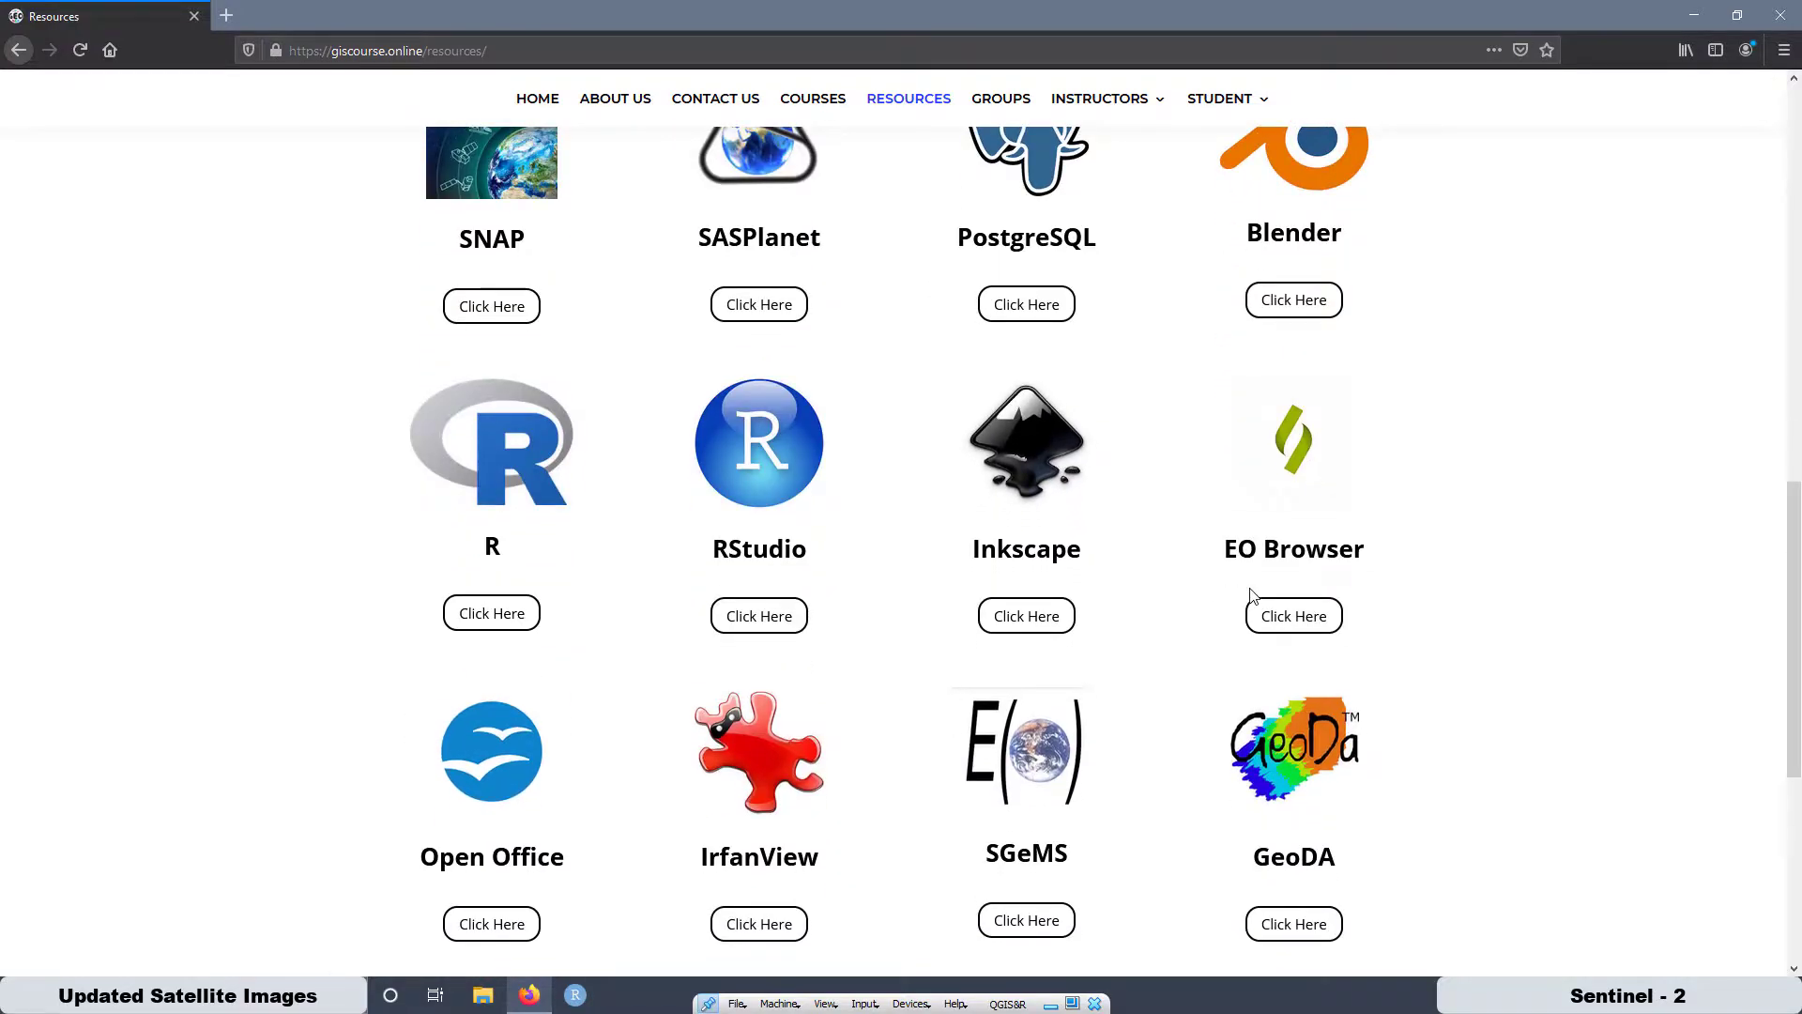
# Launch EO Browser in a new tab, highlight 'Sentinel-2' in the welcome text, and close the welcome message
pyautogui.click(1298, 626)
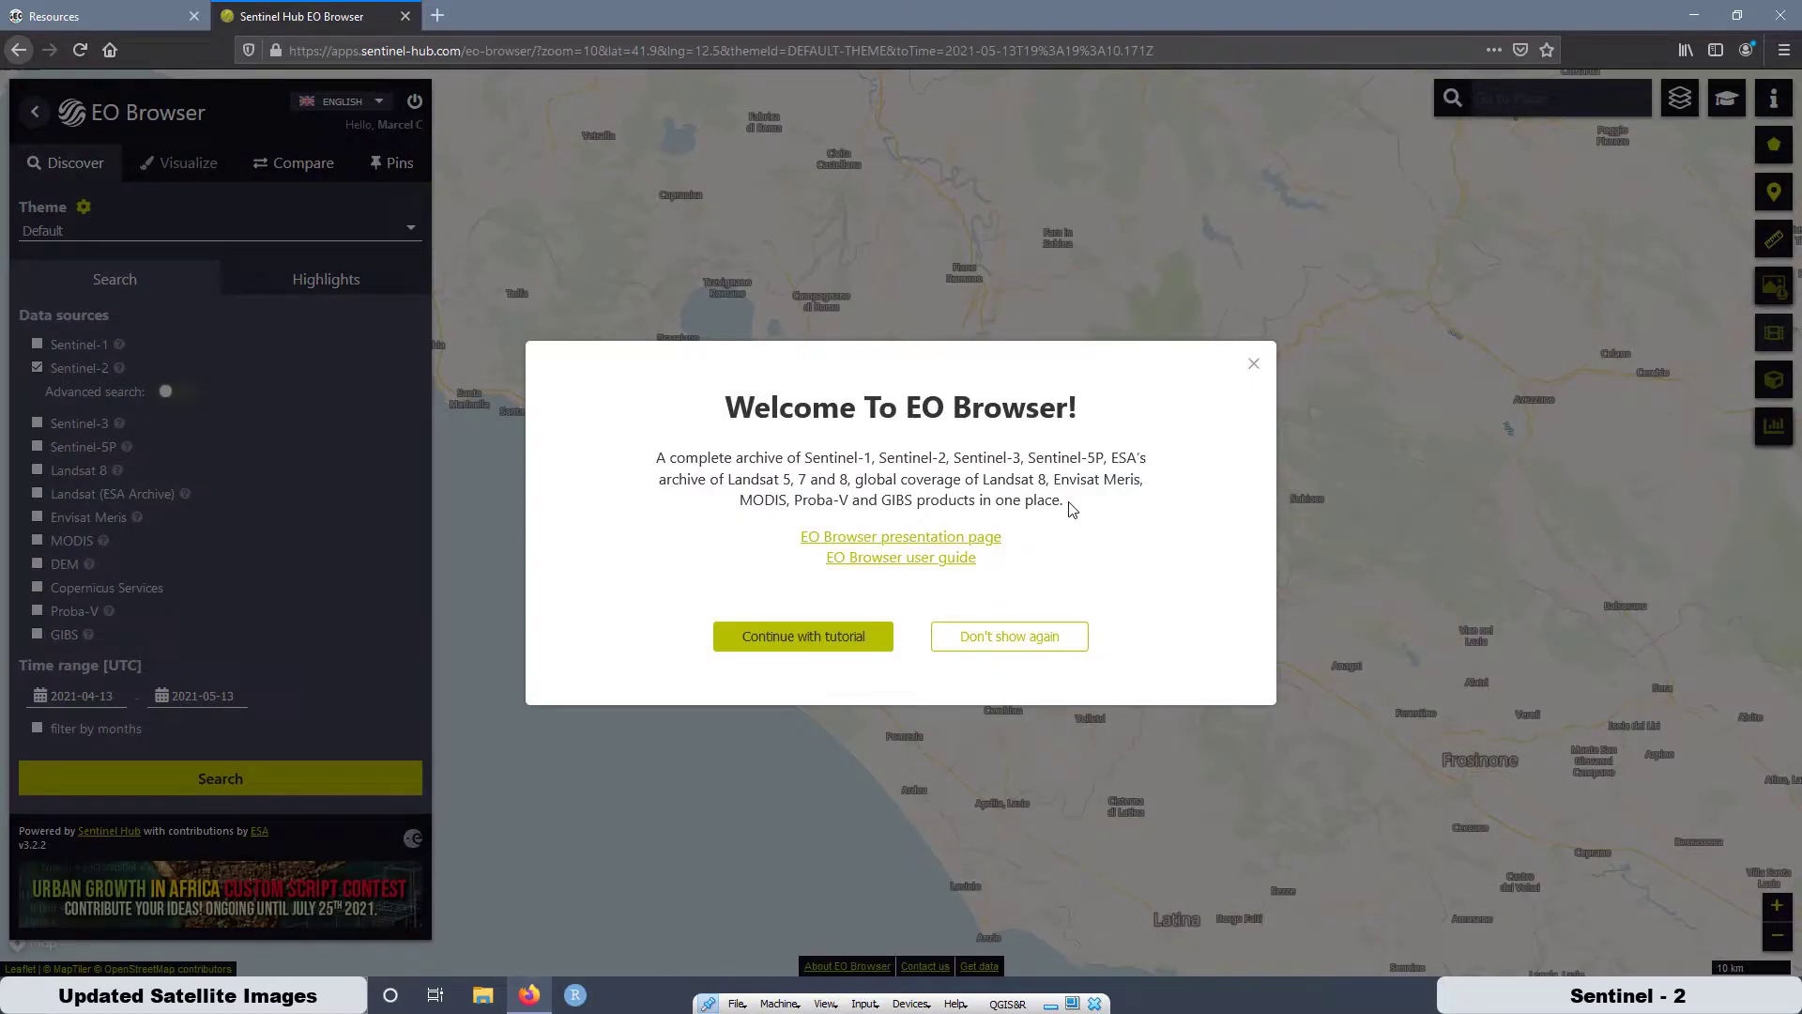
pyautogui.moveTo(1069, 504); pyautogui.dragTo(648, 466)
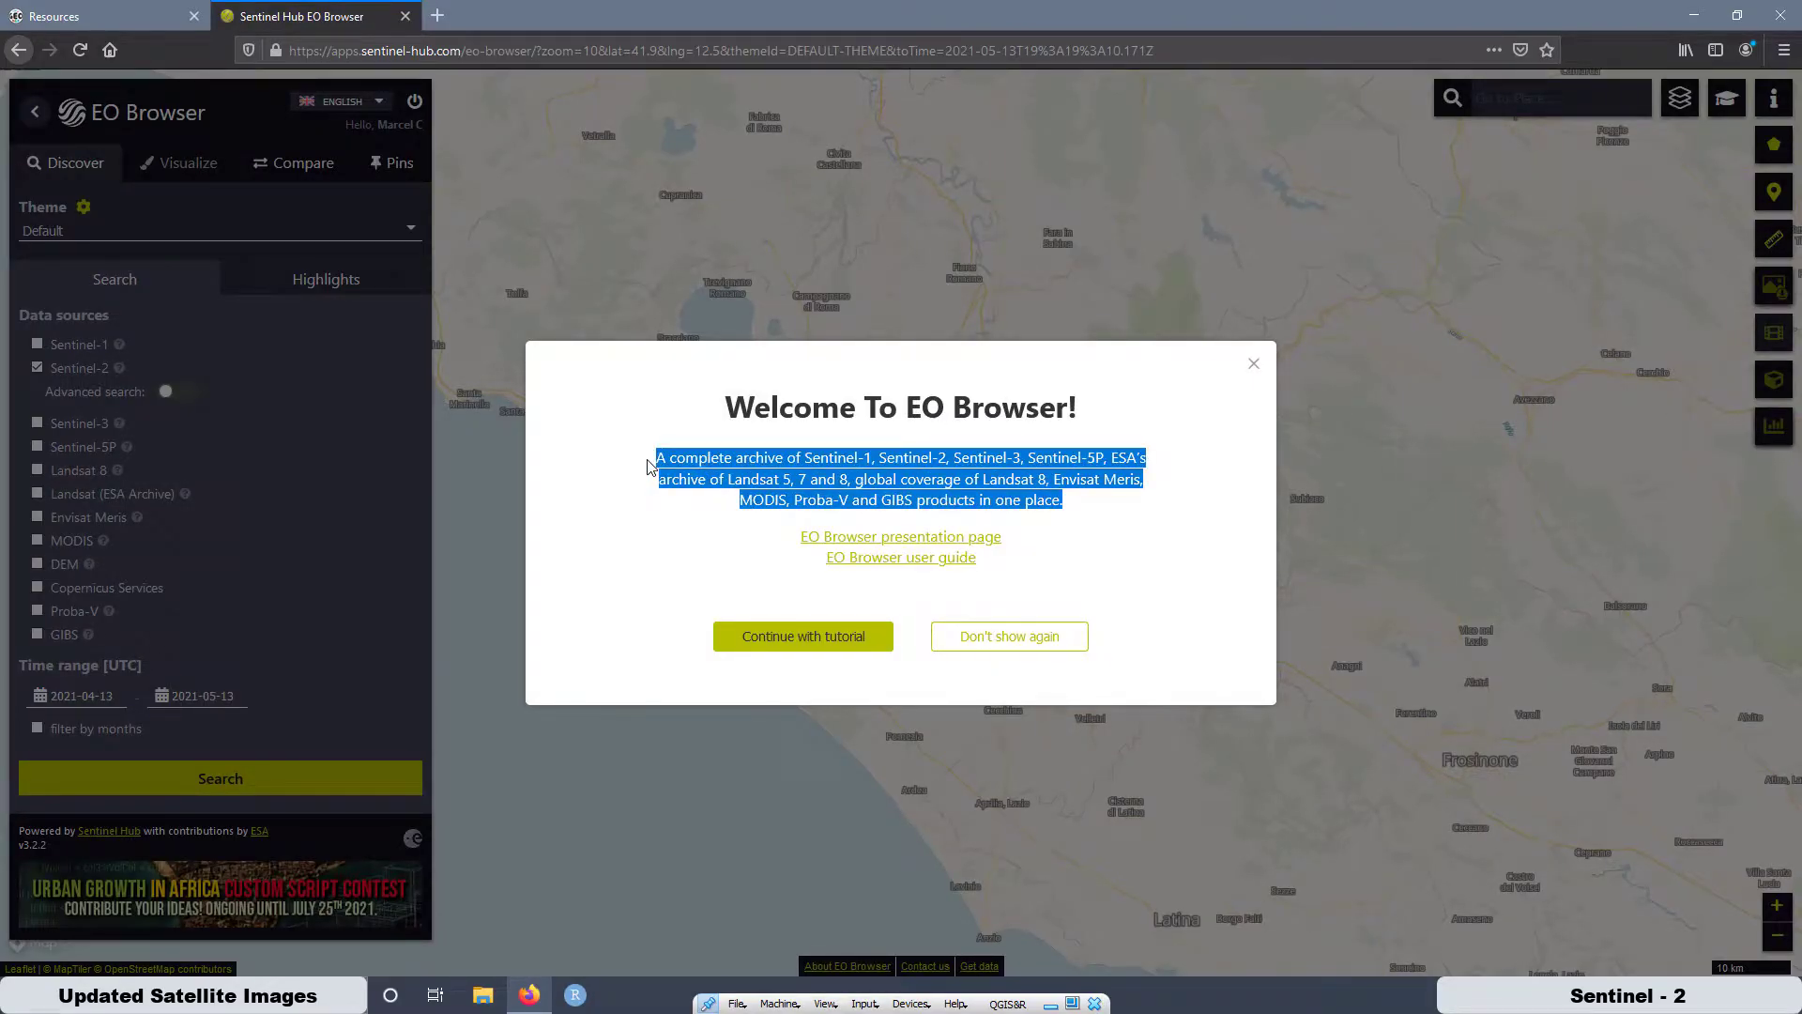
pyautogui.click(945, 460)
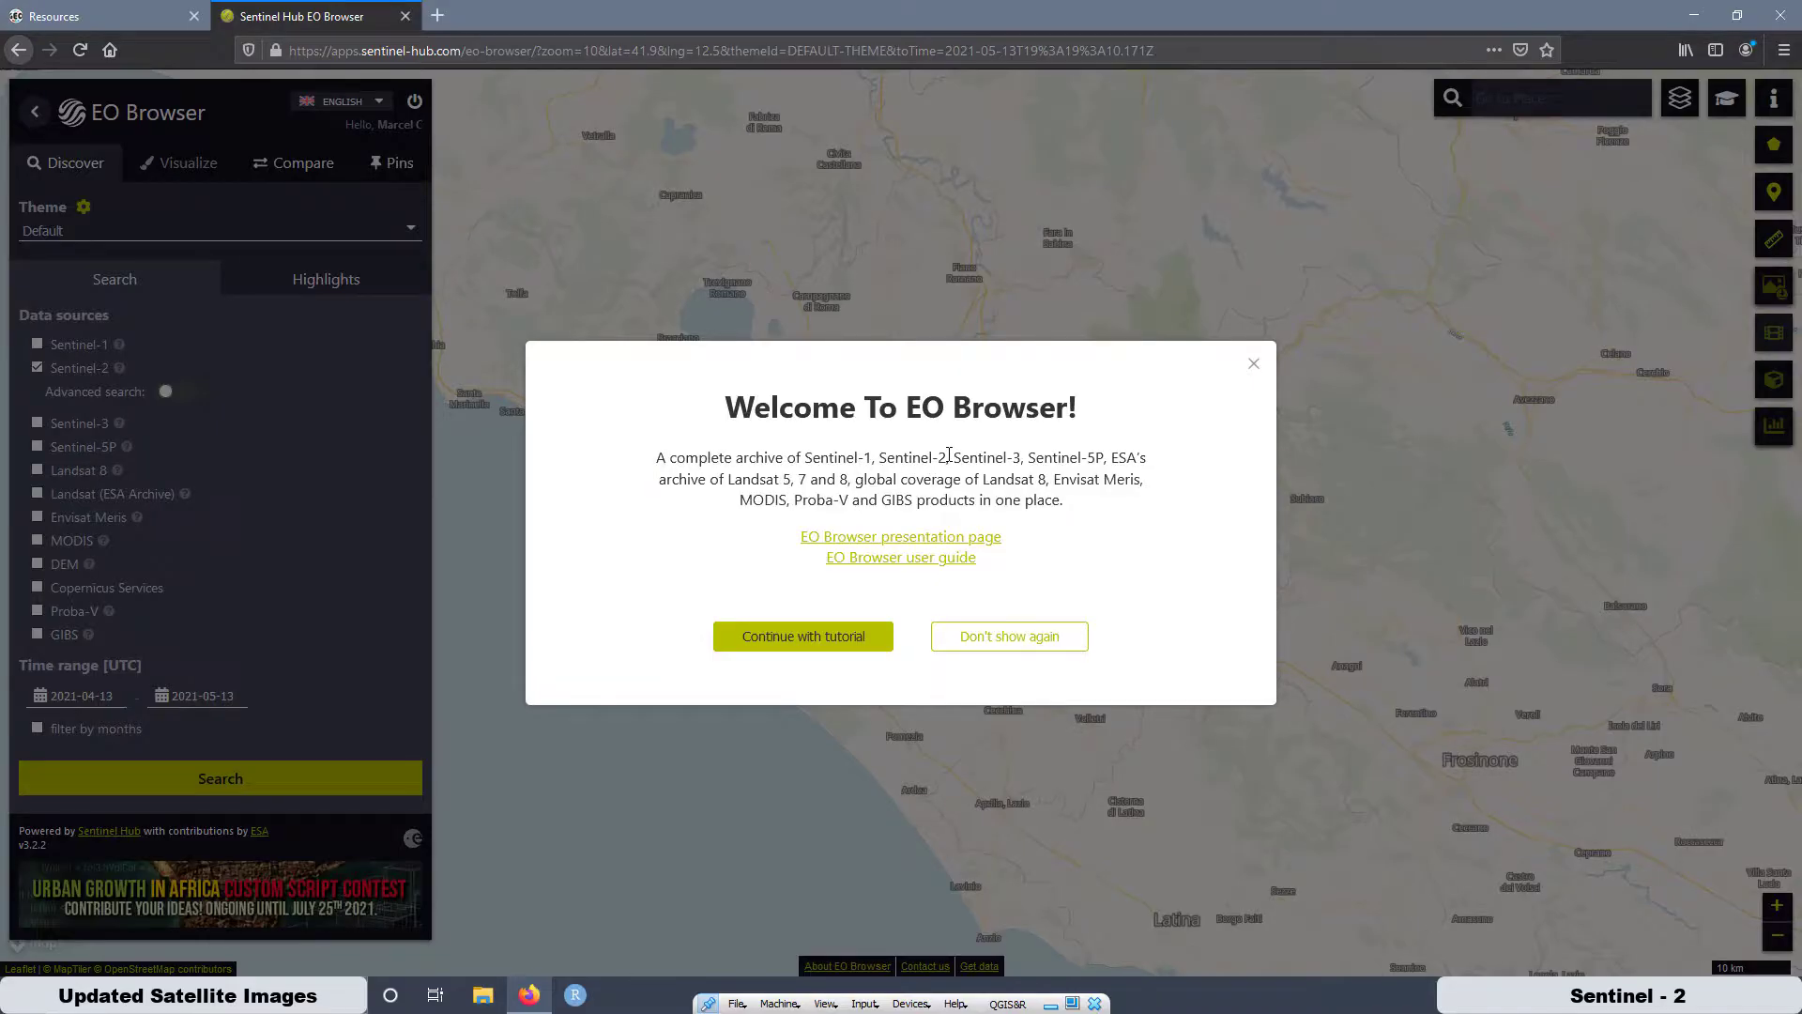
pyautogui.moveTo(949, 455); pyautogui.dragTo(878, 457)
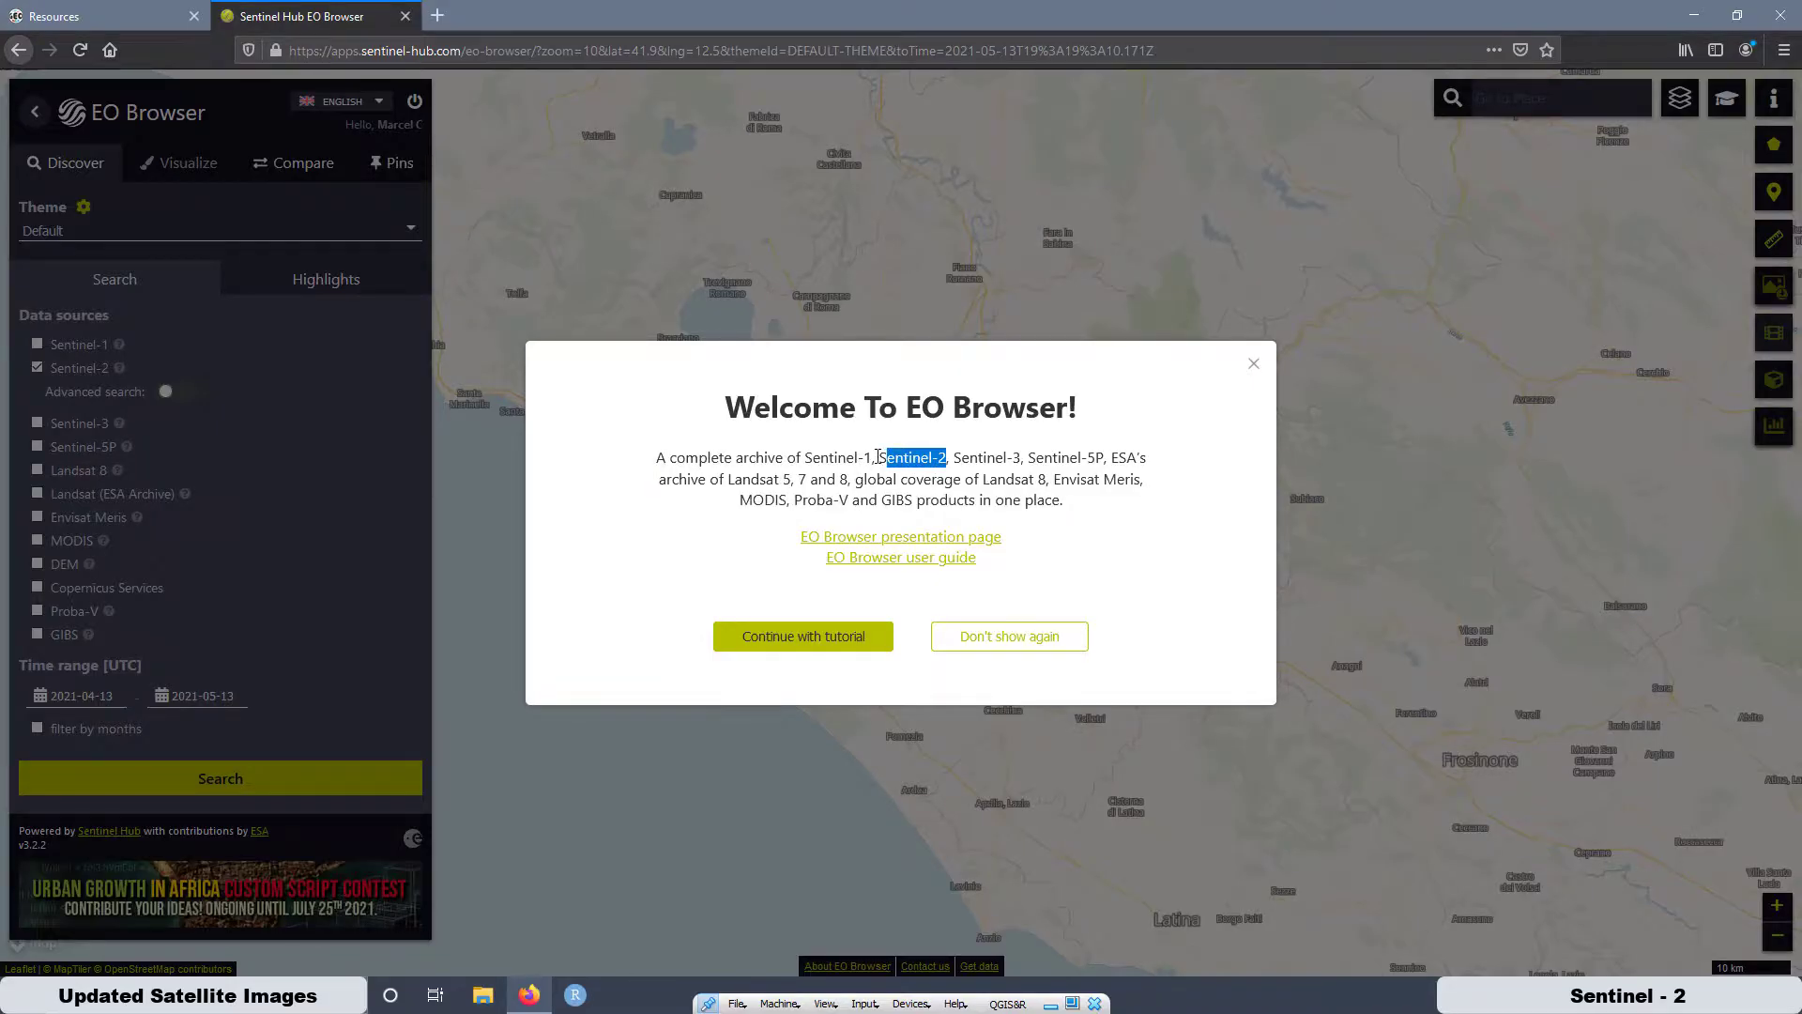
pyautogui.click(1254, 363)
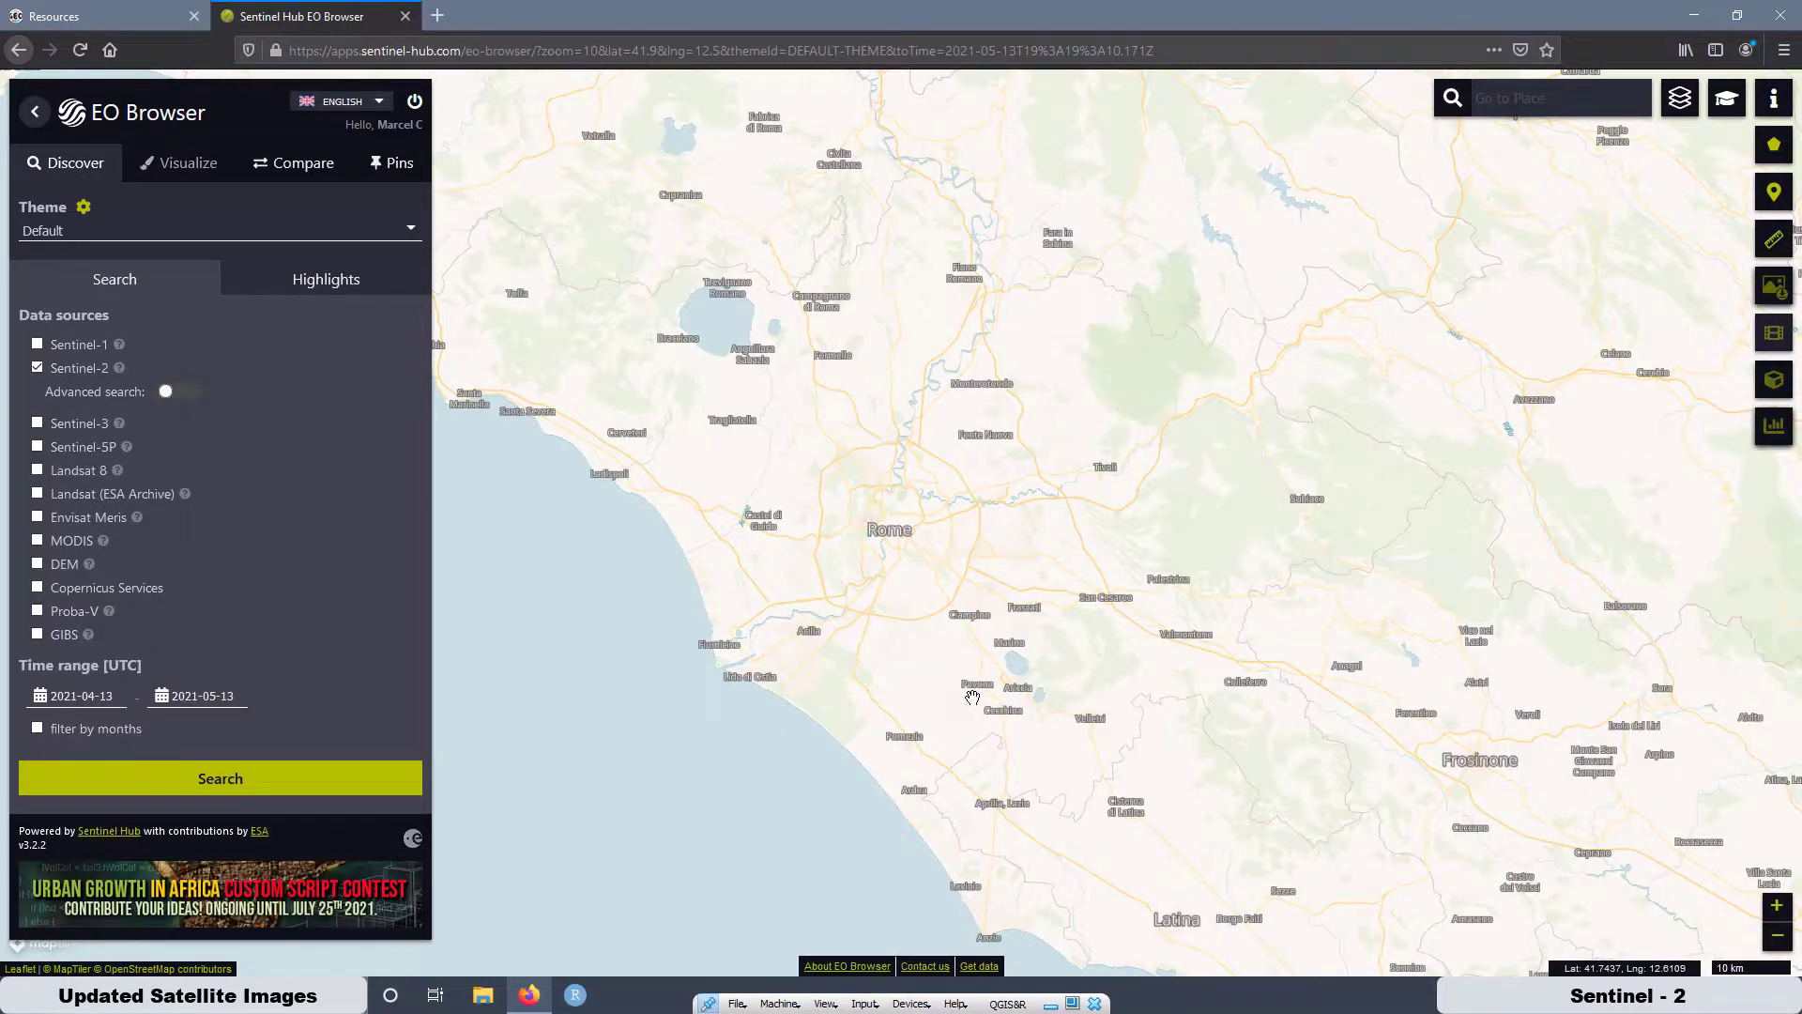
# Pan the map from Rome south to Sicily, zoom in on Catania, and search for Sentinel-2 images
pyautogui.scroll(-1, 924, 439)
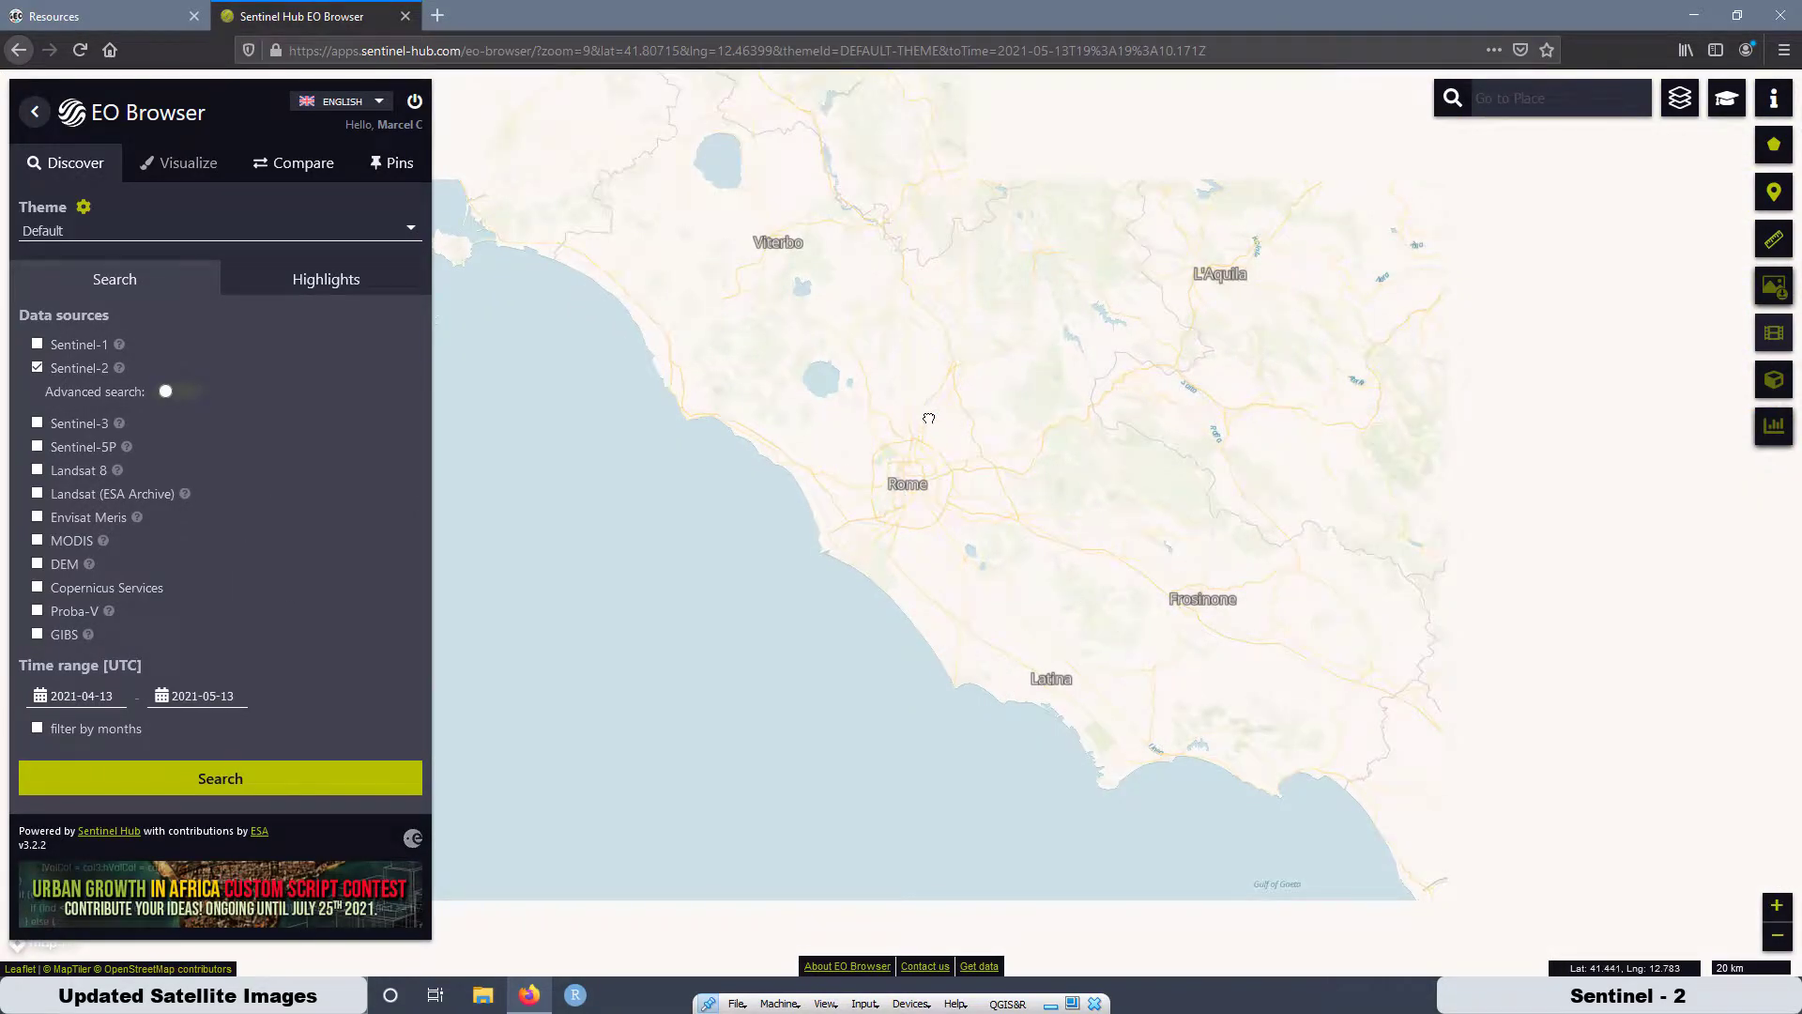
pyautogui.moveTo(1203, 868); pyautogui.dragTo(1143, 627)
pyautogui.moveTo(1130, 728); pyautogui.dragTo(889, 366)
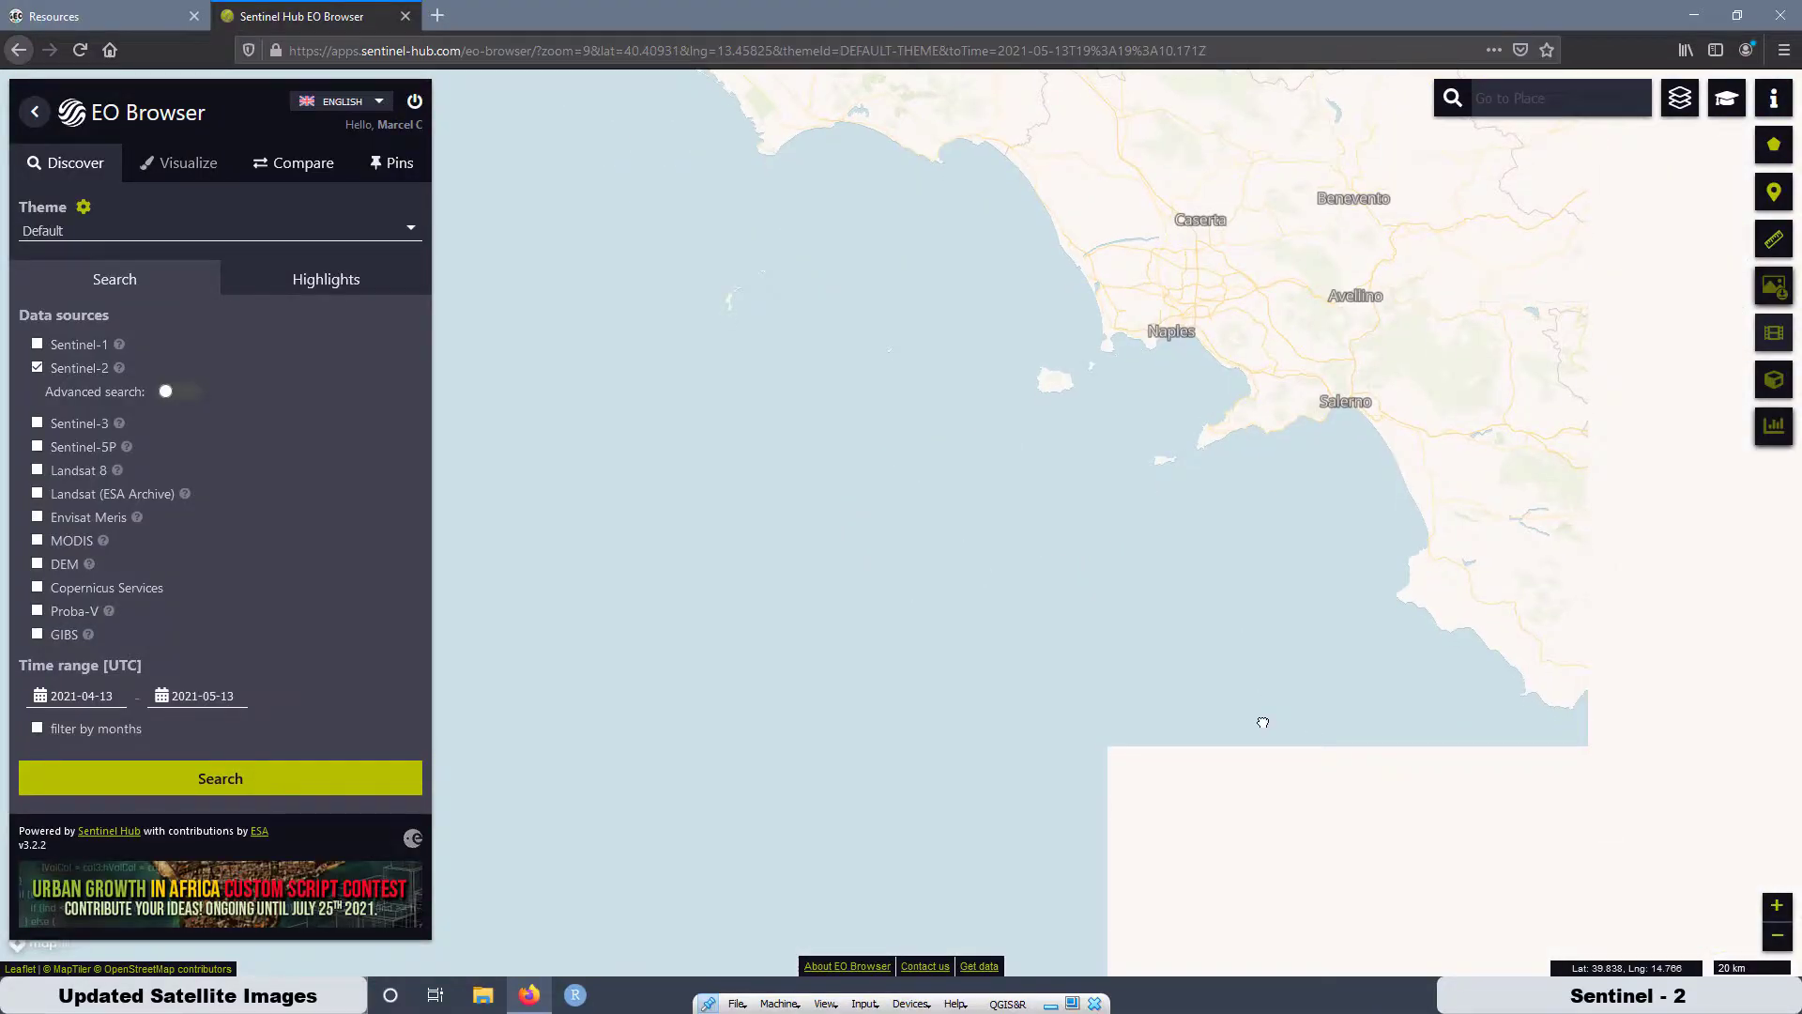
pyautogui.moveTo(1259, 724); pyautogui.dragTo(986, 459)
pyautogui.scroll(-2, 921, 440)
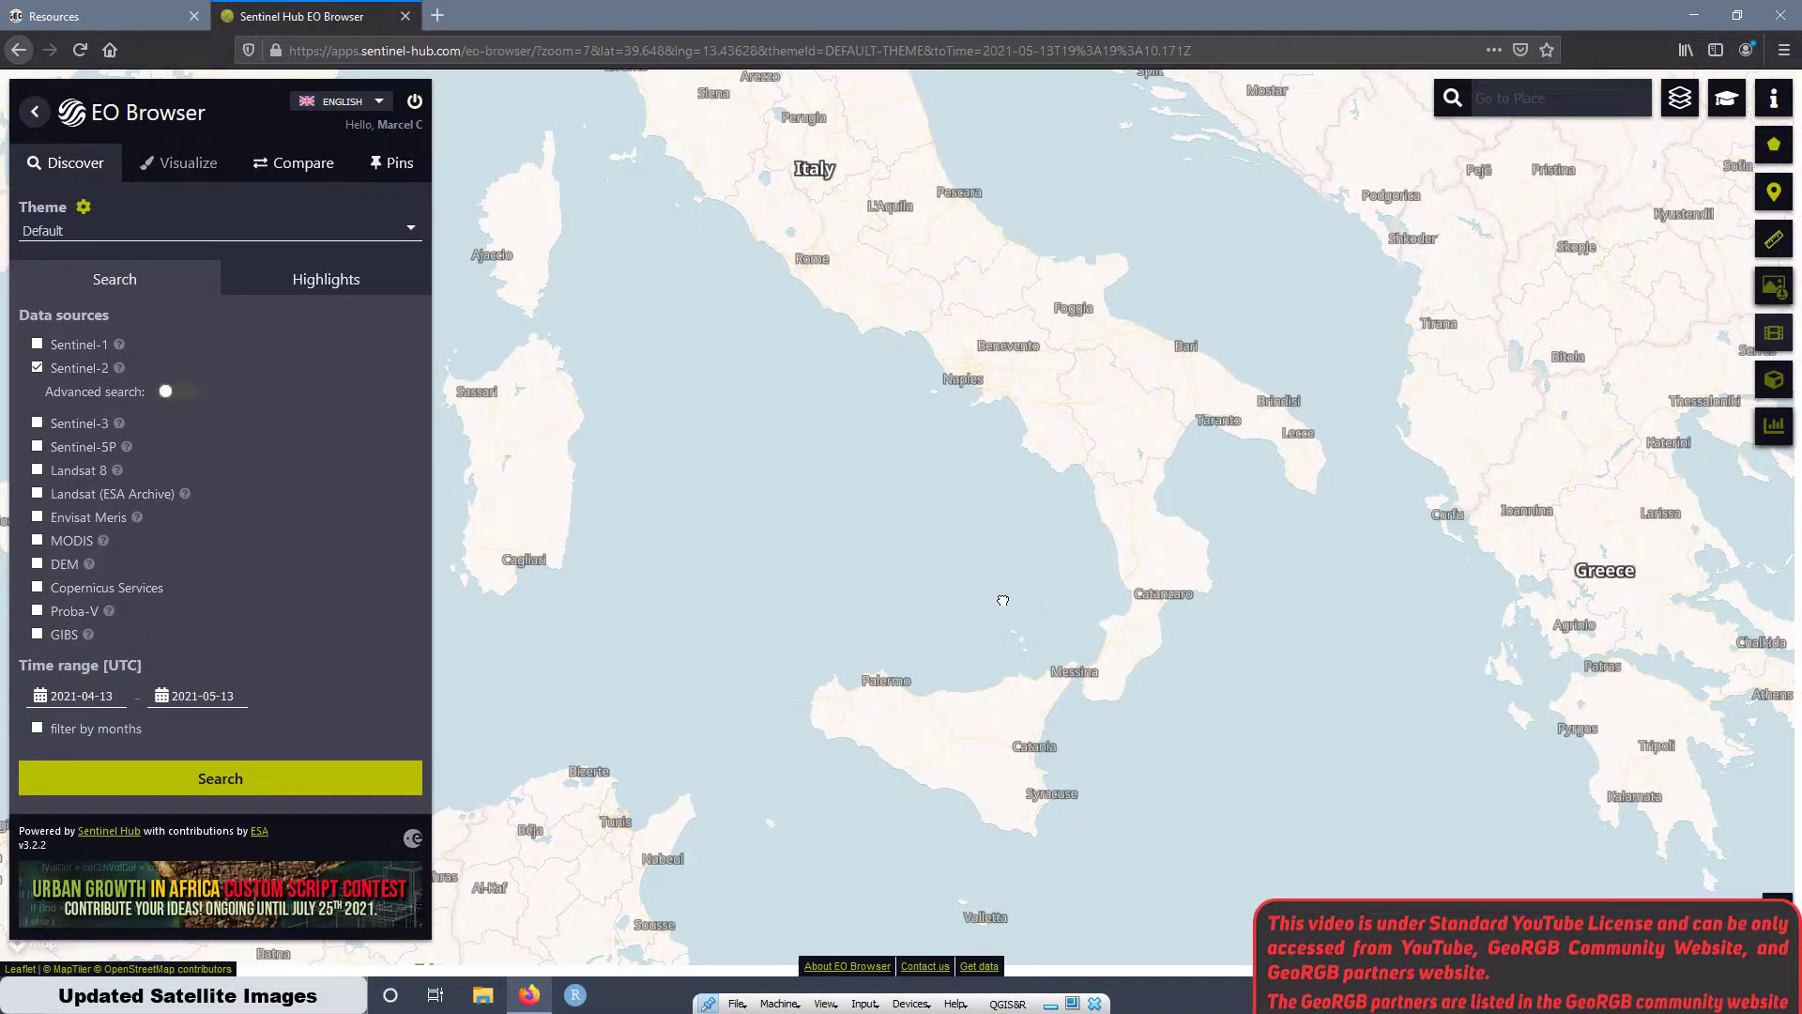
pyautogui.moveTo(1001, 595); pyautogui.dragTo(947, 546)
pyautogui.scroll(2, 797, 531)
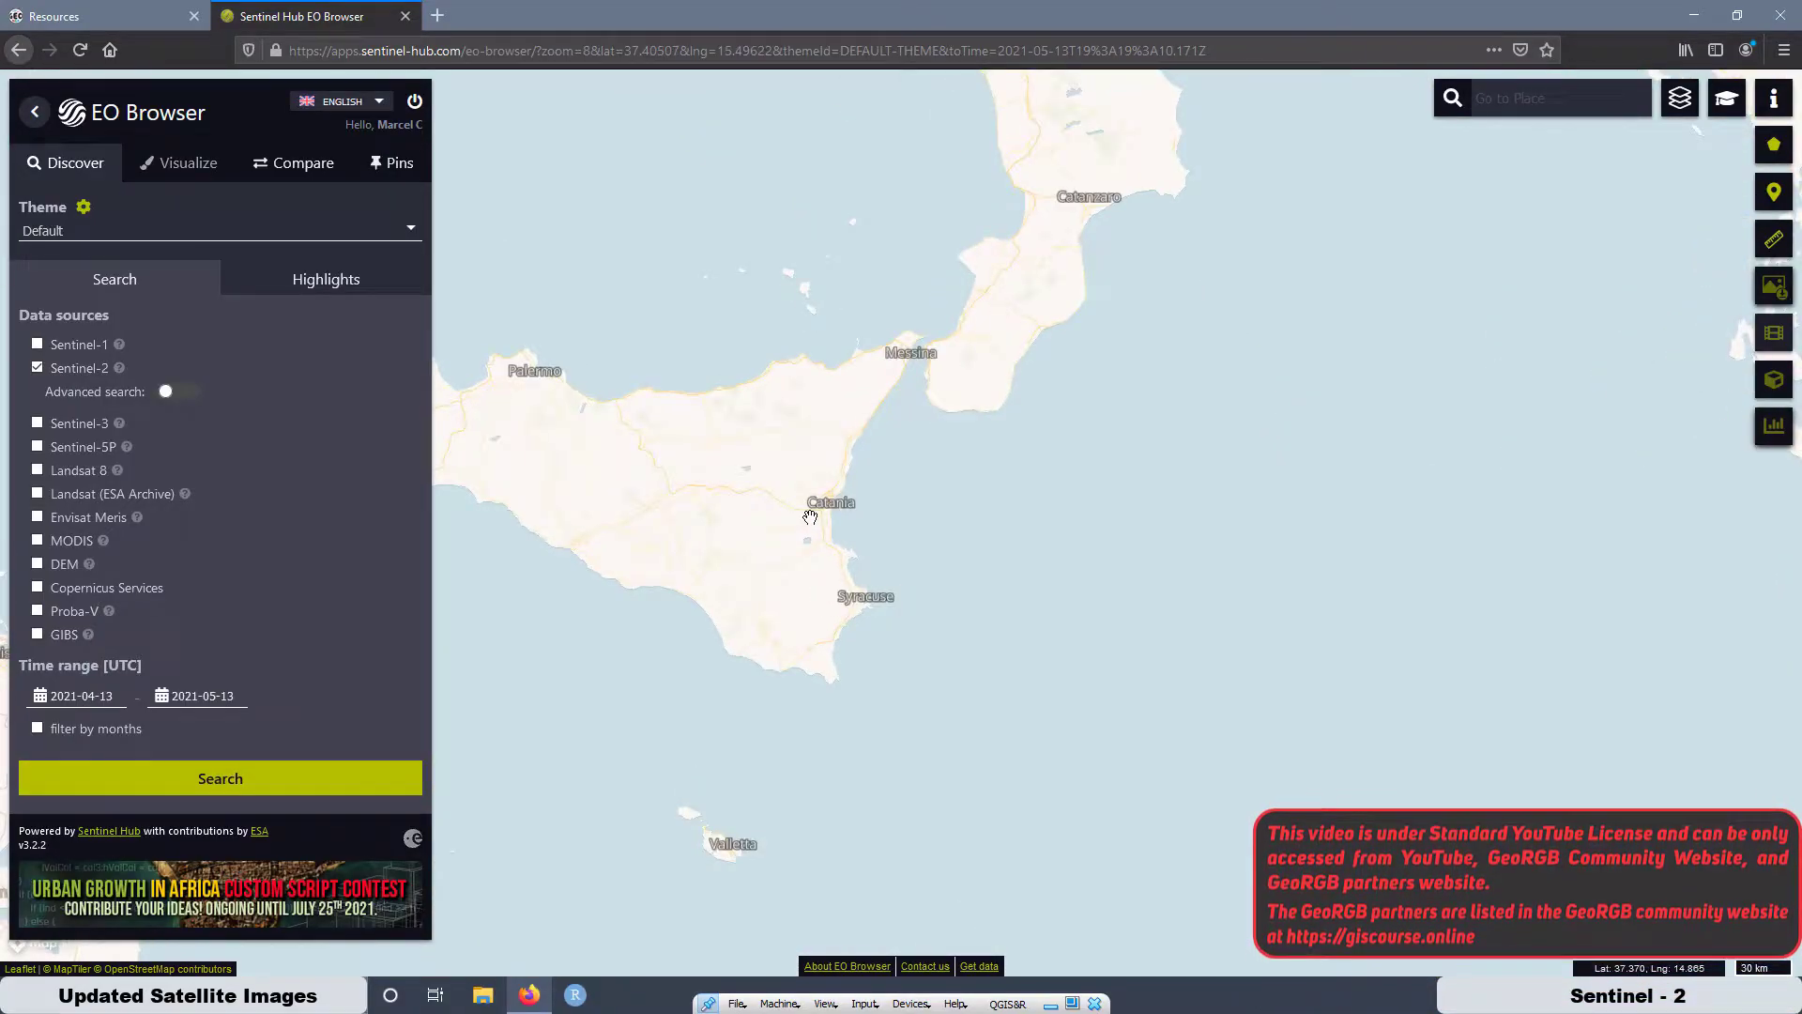
pyautogui.scroll(2, 860, 481)
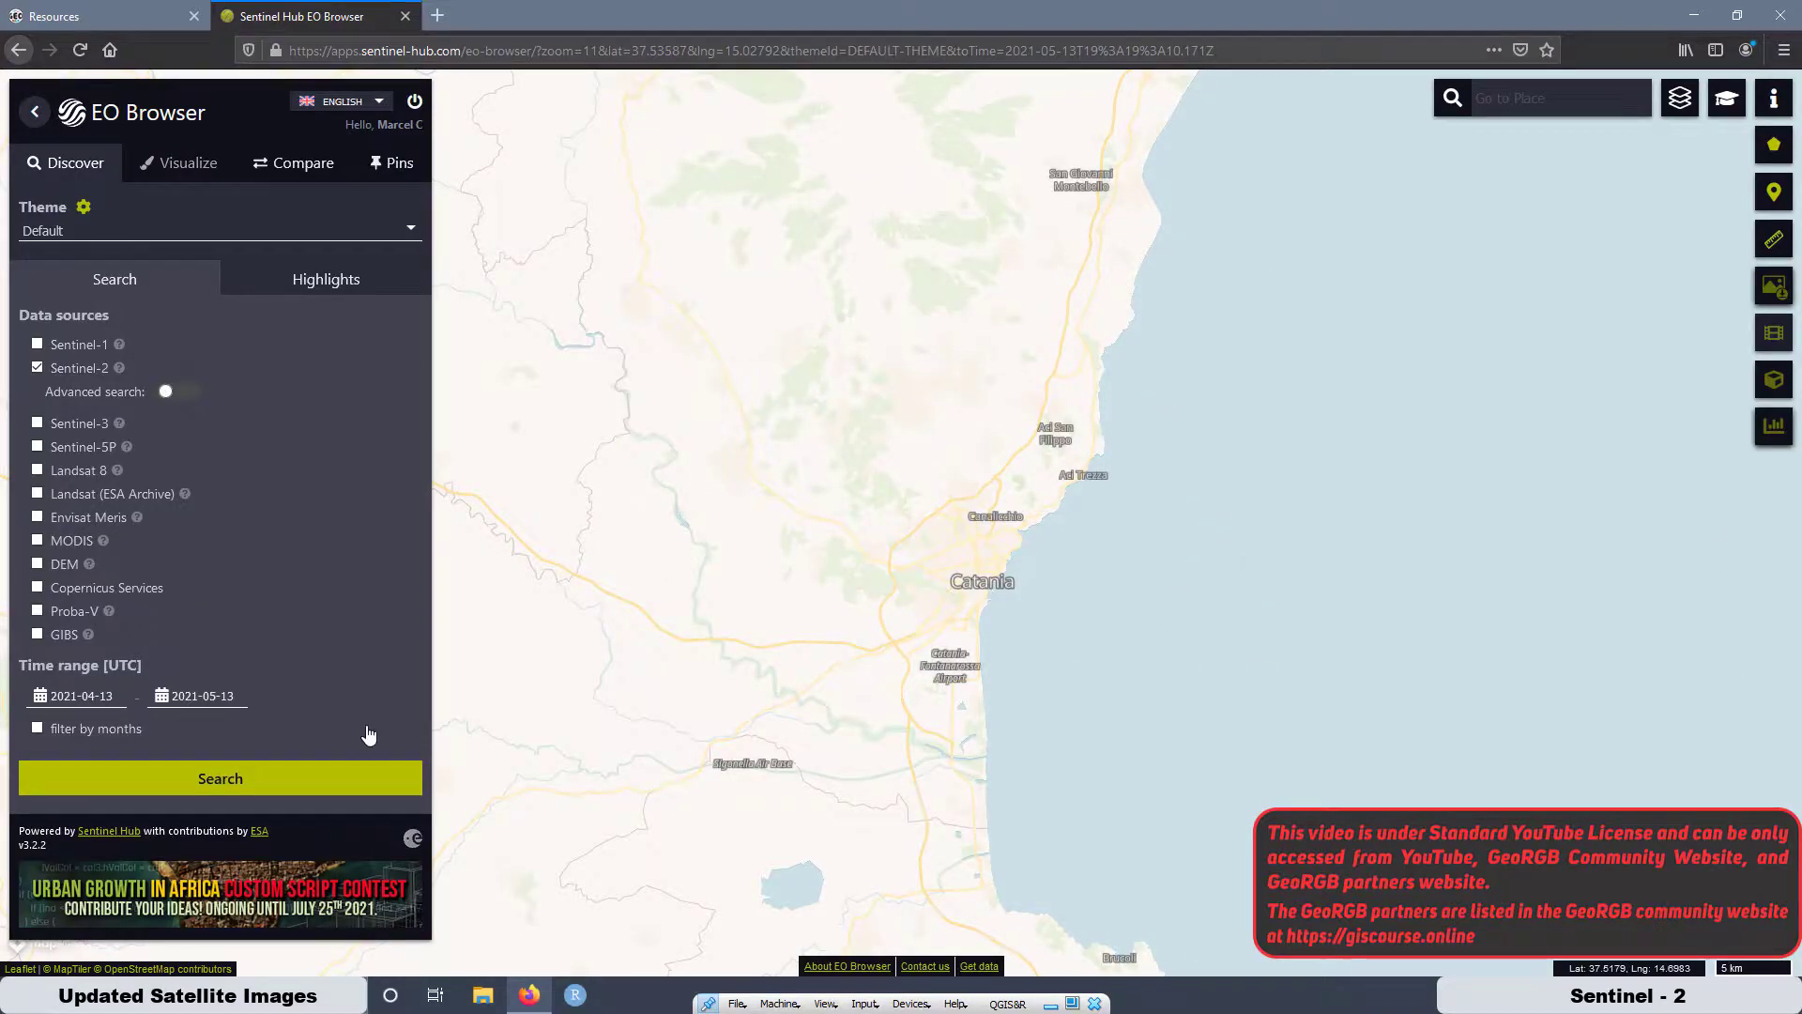
pyautogui.click(202, 790)
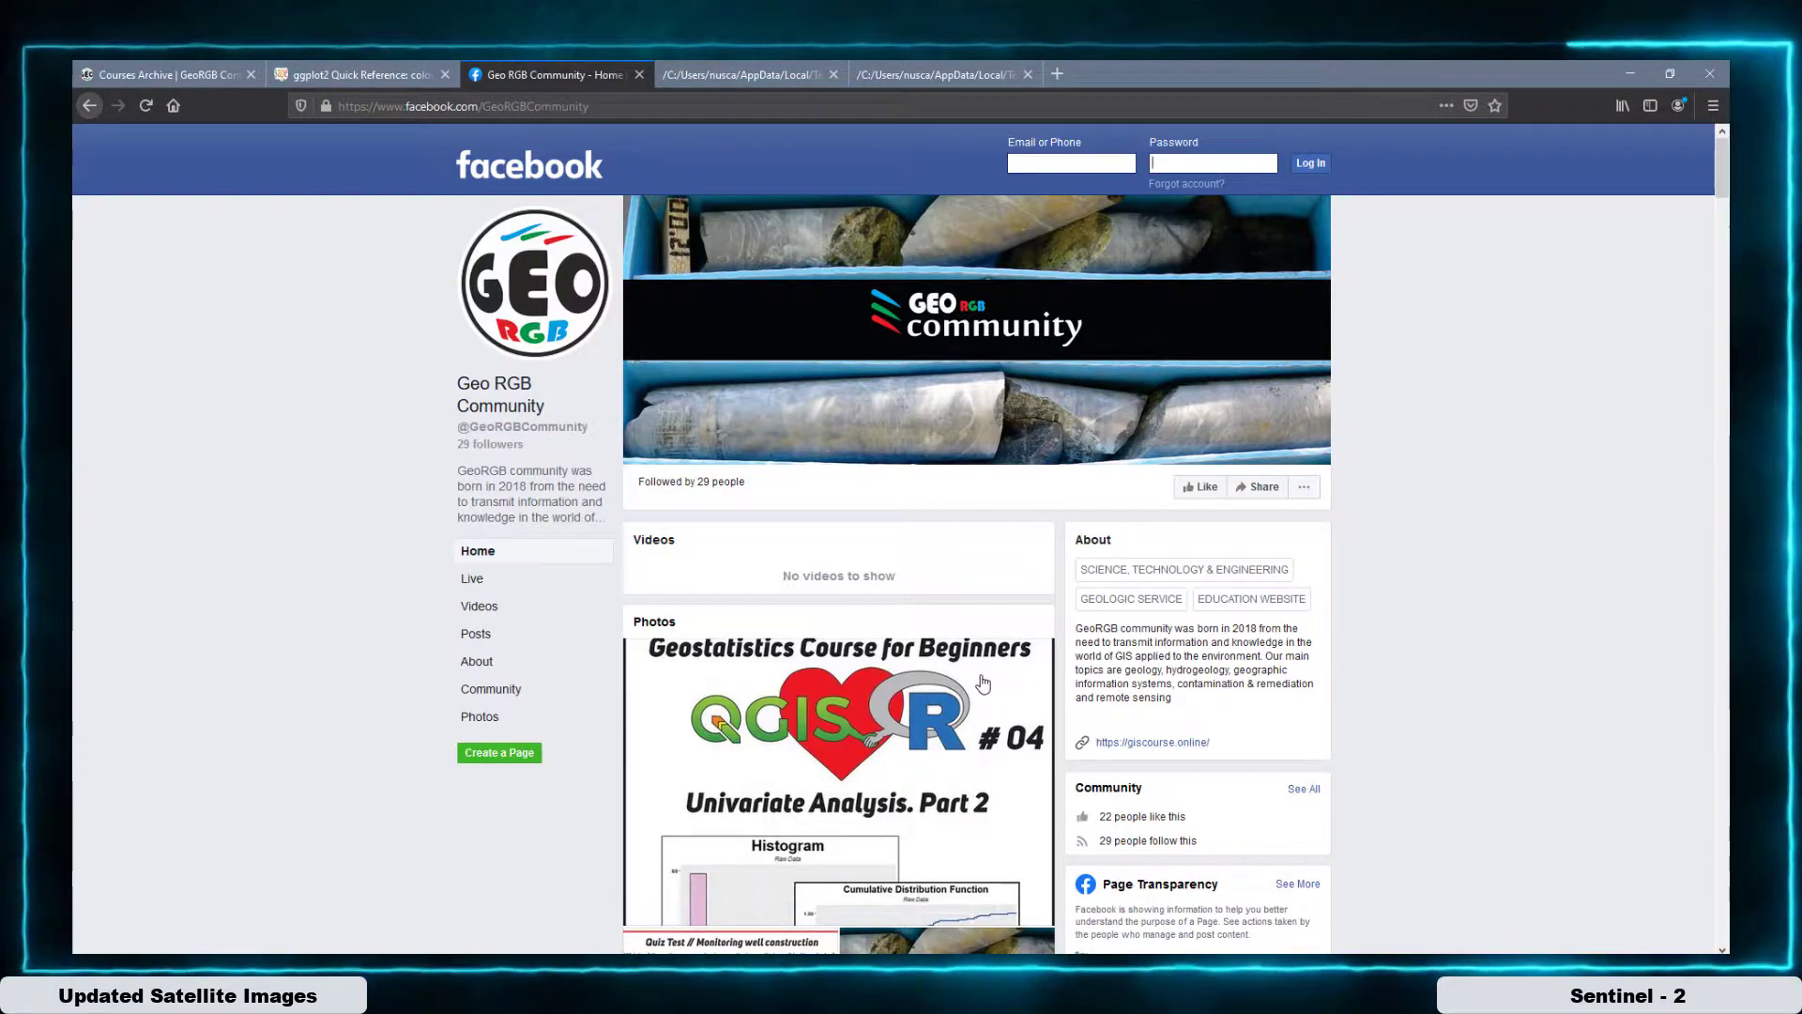
pyautogui.scroll(-5, 983, 683)
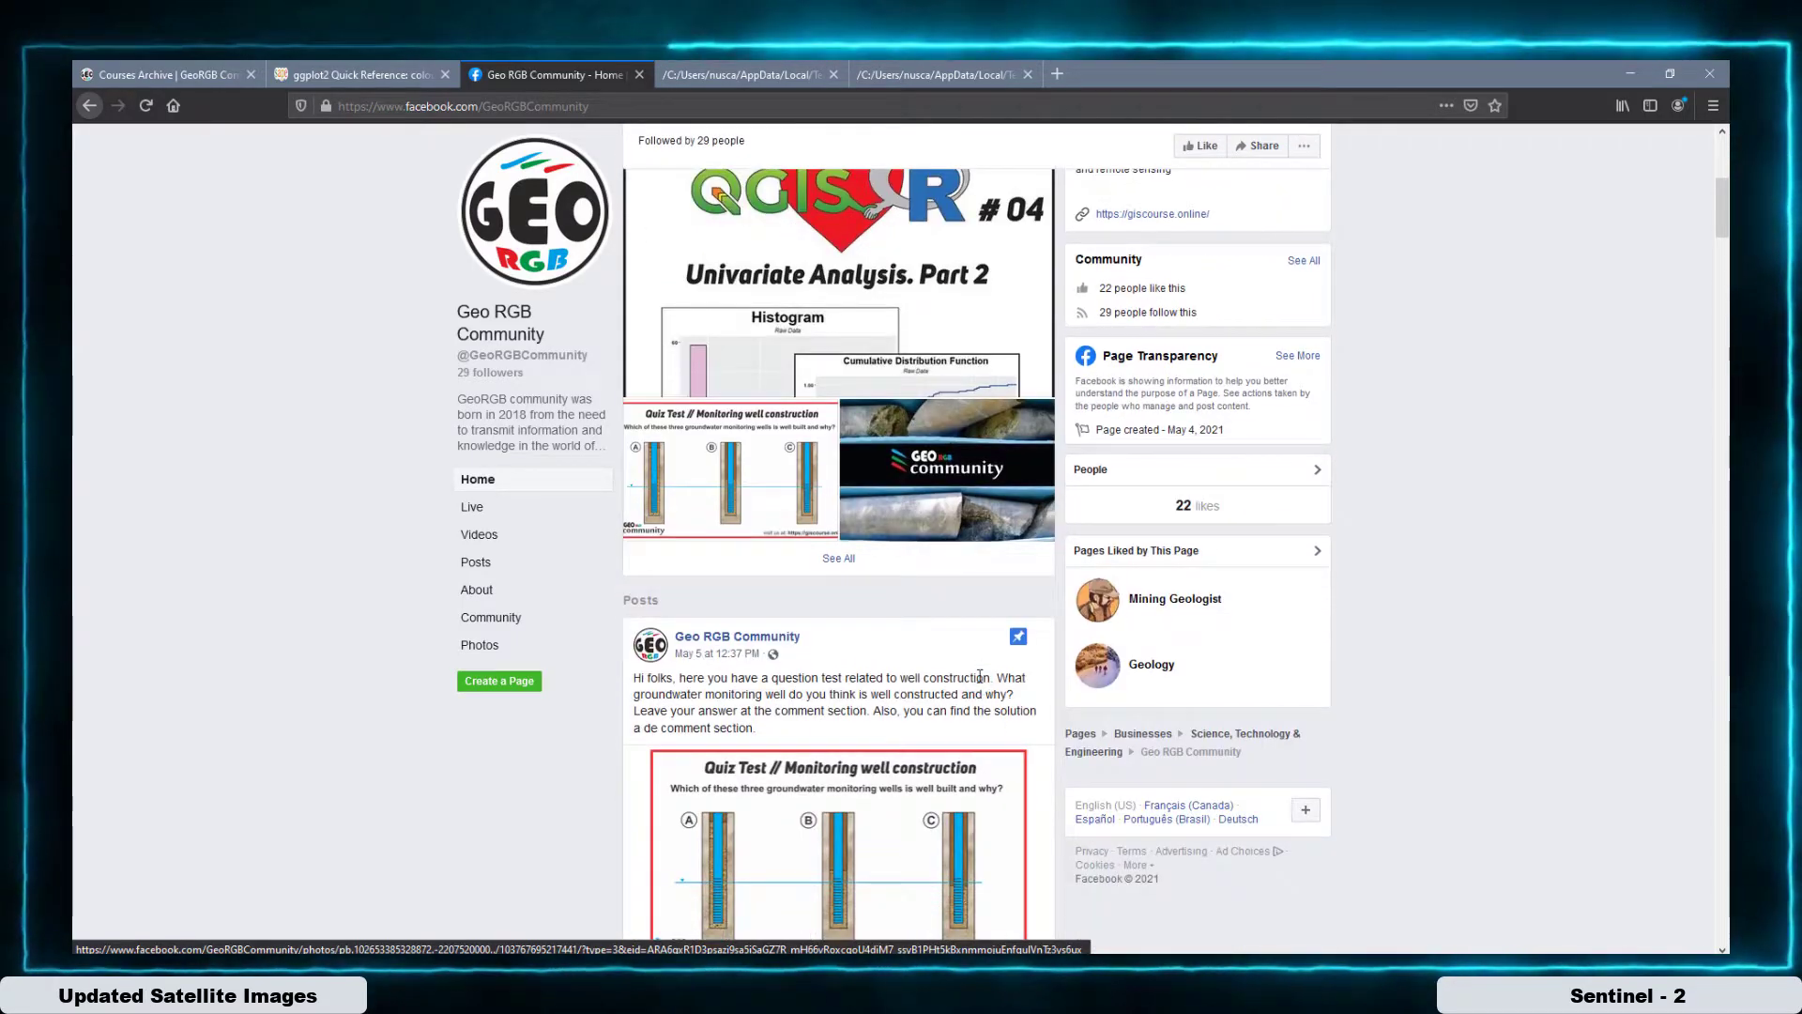
pyautogui.scroll(-1, 980, 676)
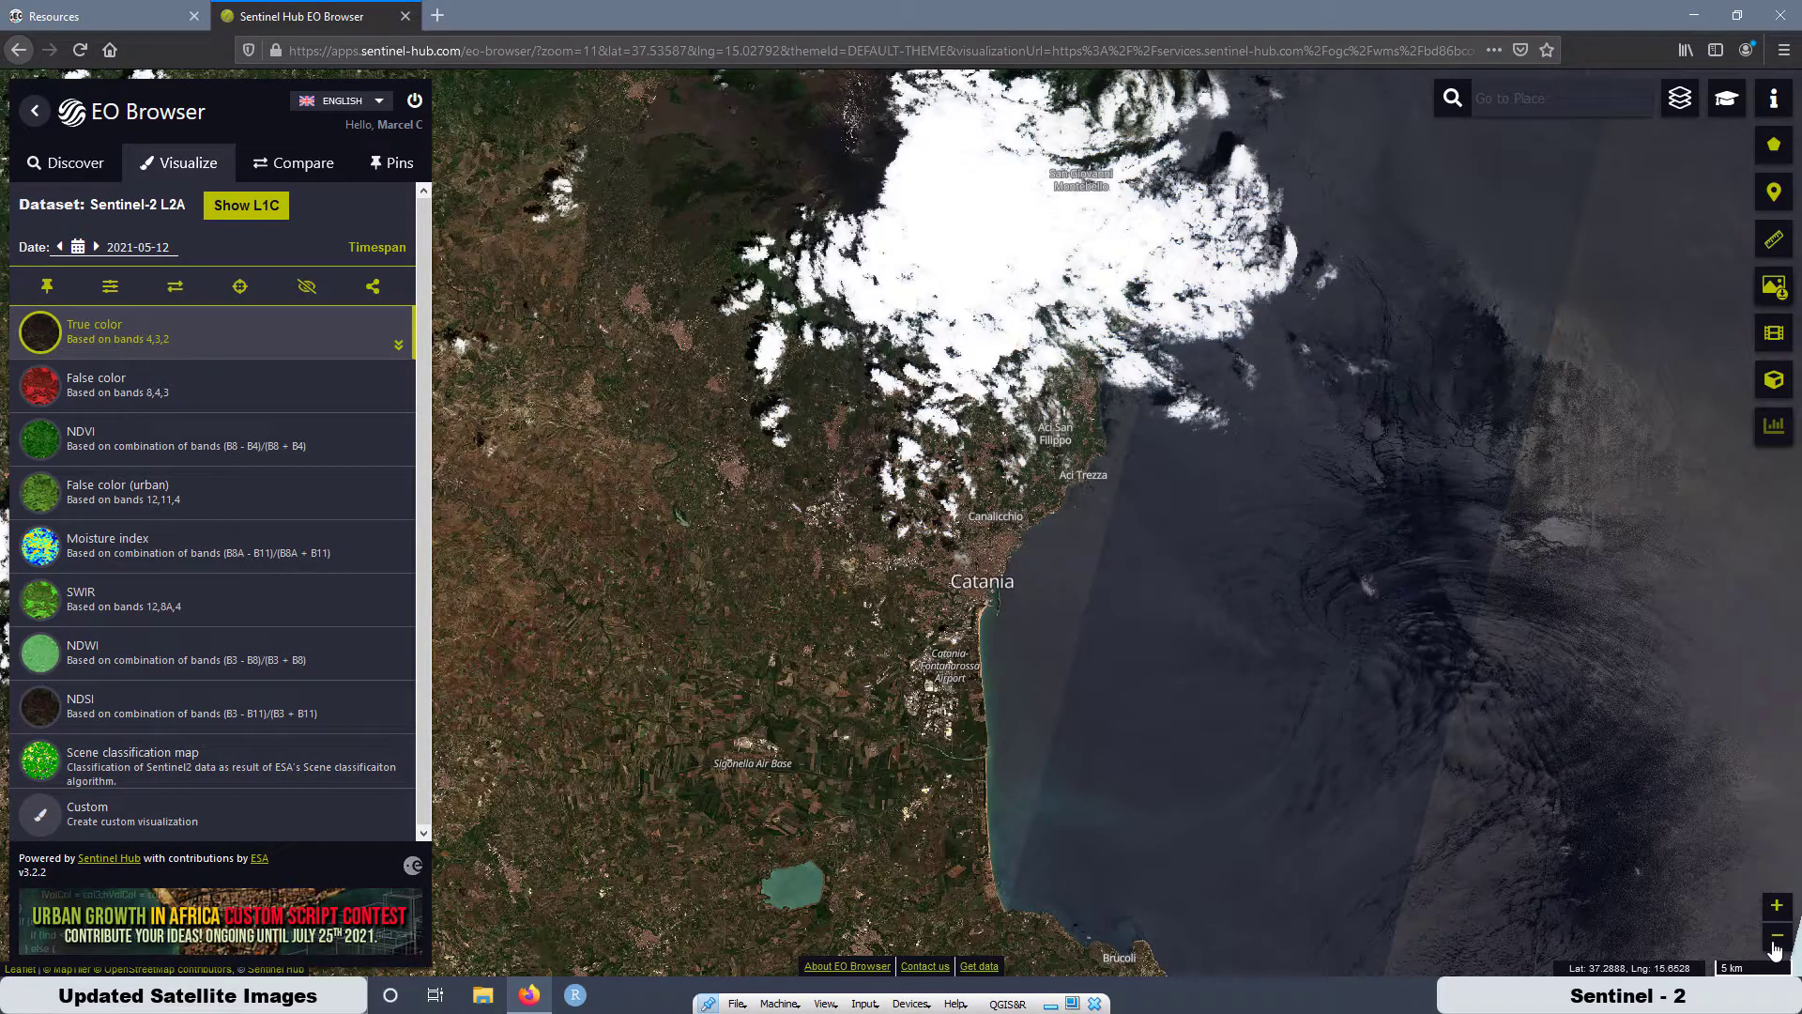
# Zoom in one level on Catania and hide the map's place-name labels
pyautogui.click(1779, 908)
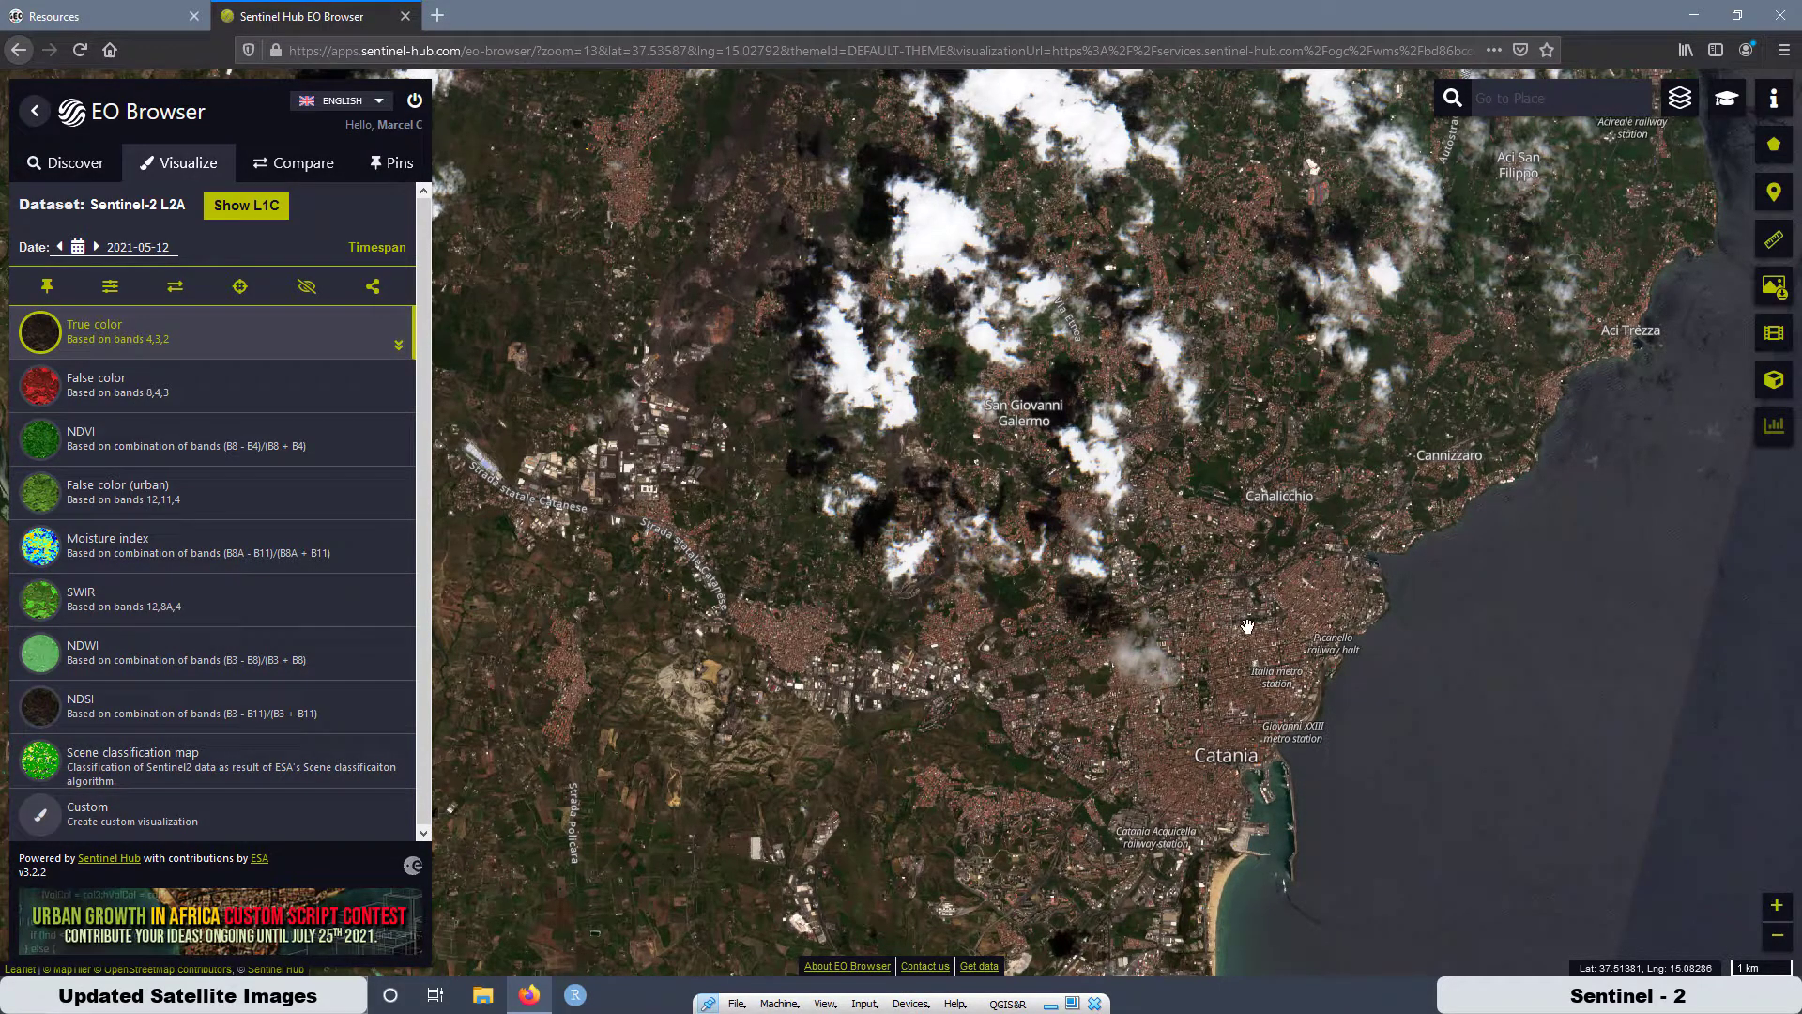
pyautogui.moveTo(1683, 112)
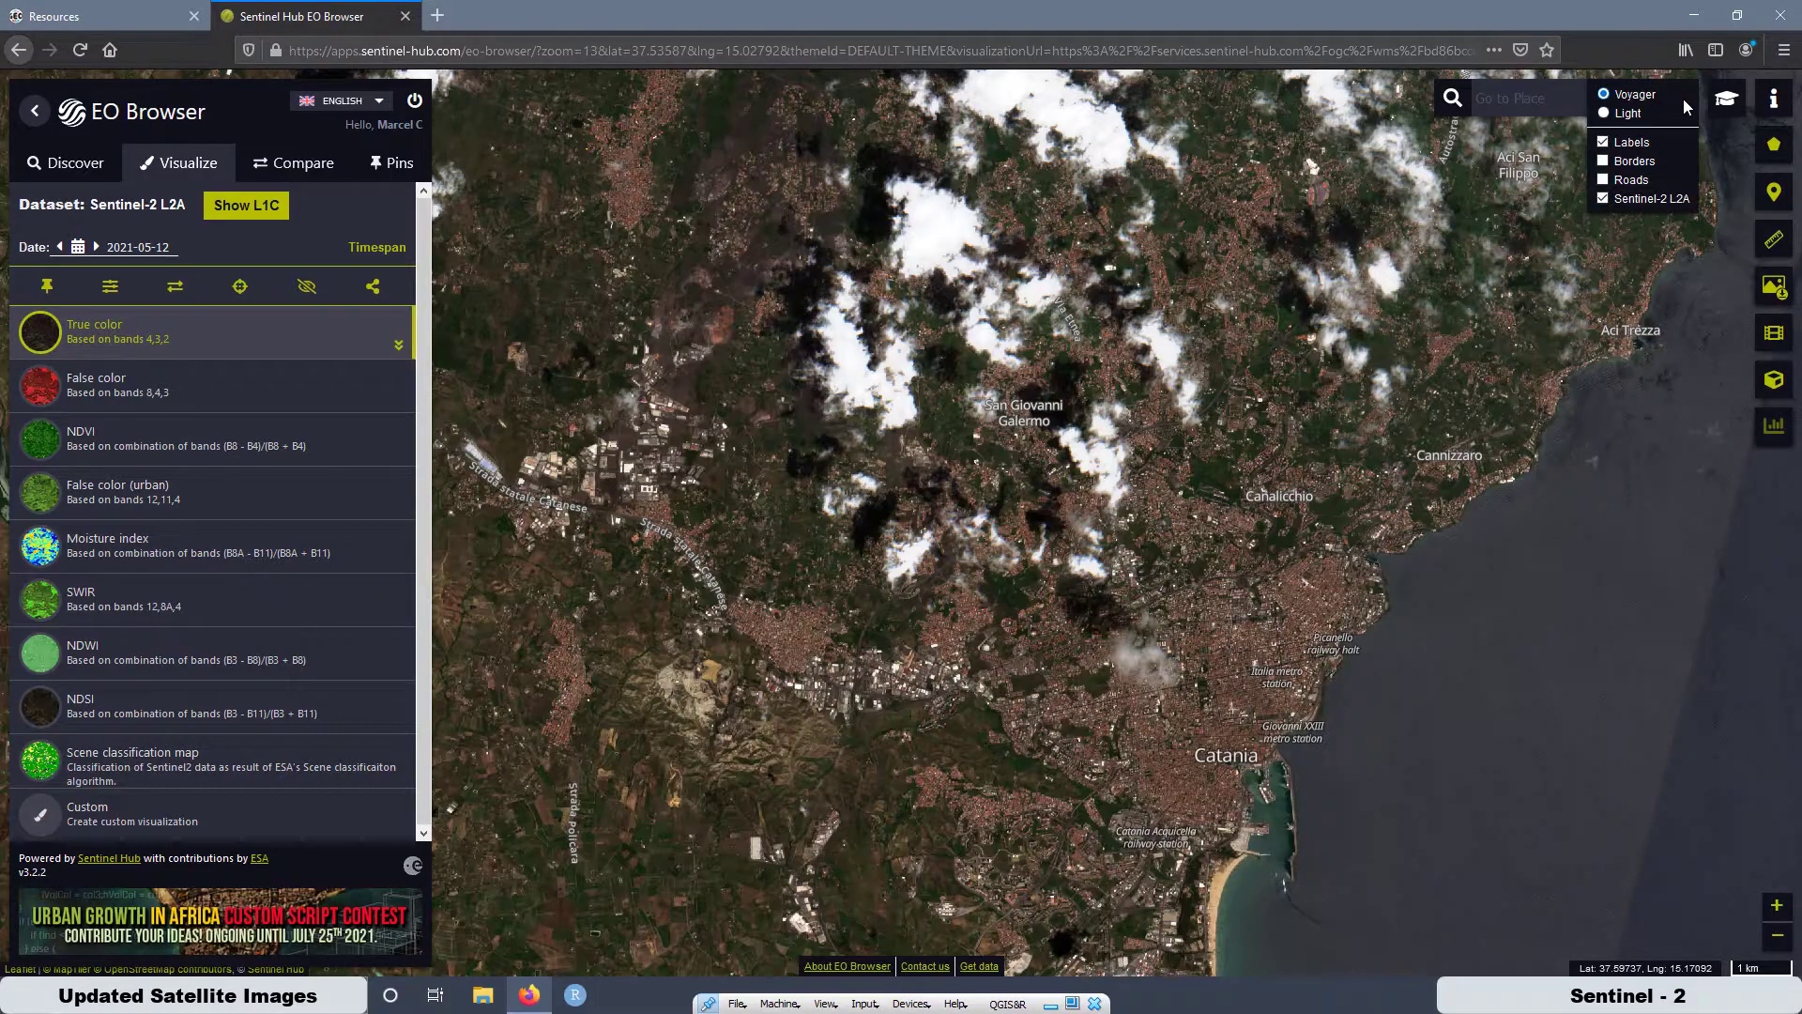
pyautogui.click(1602, 142)
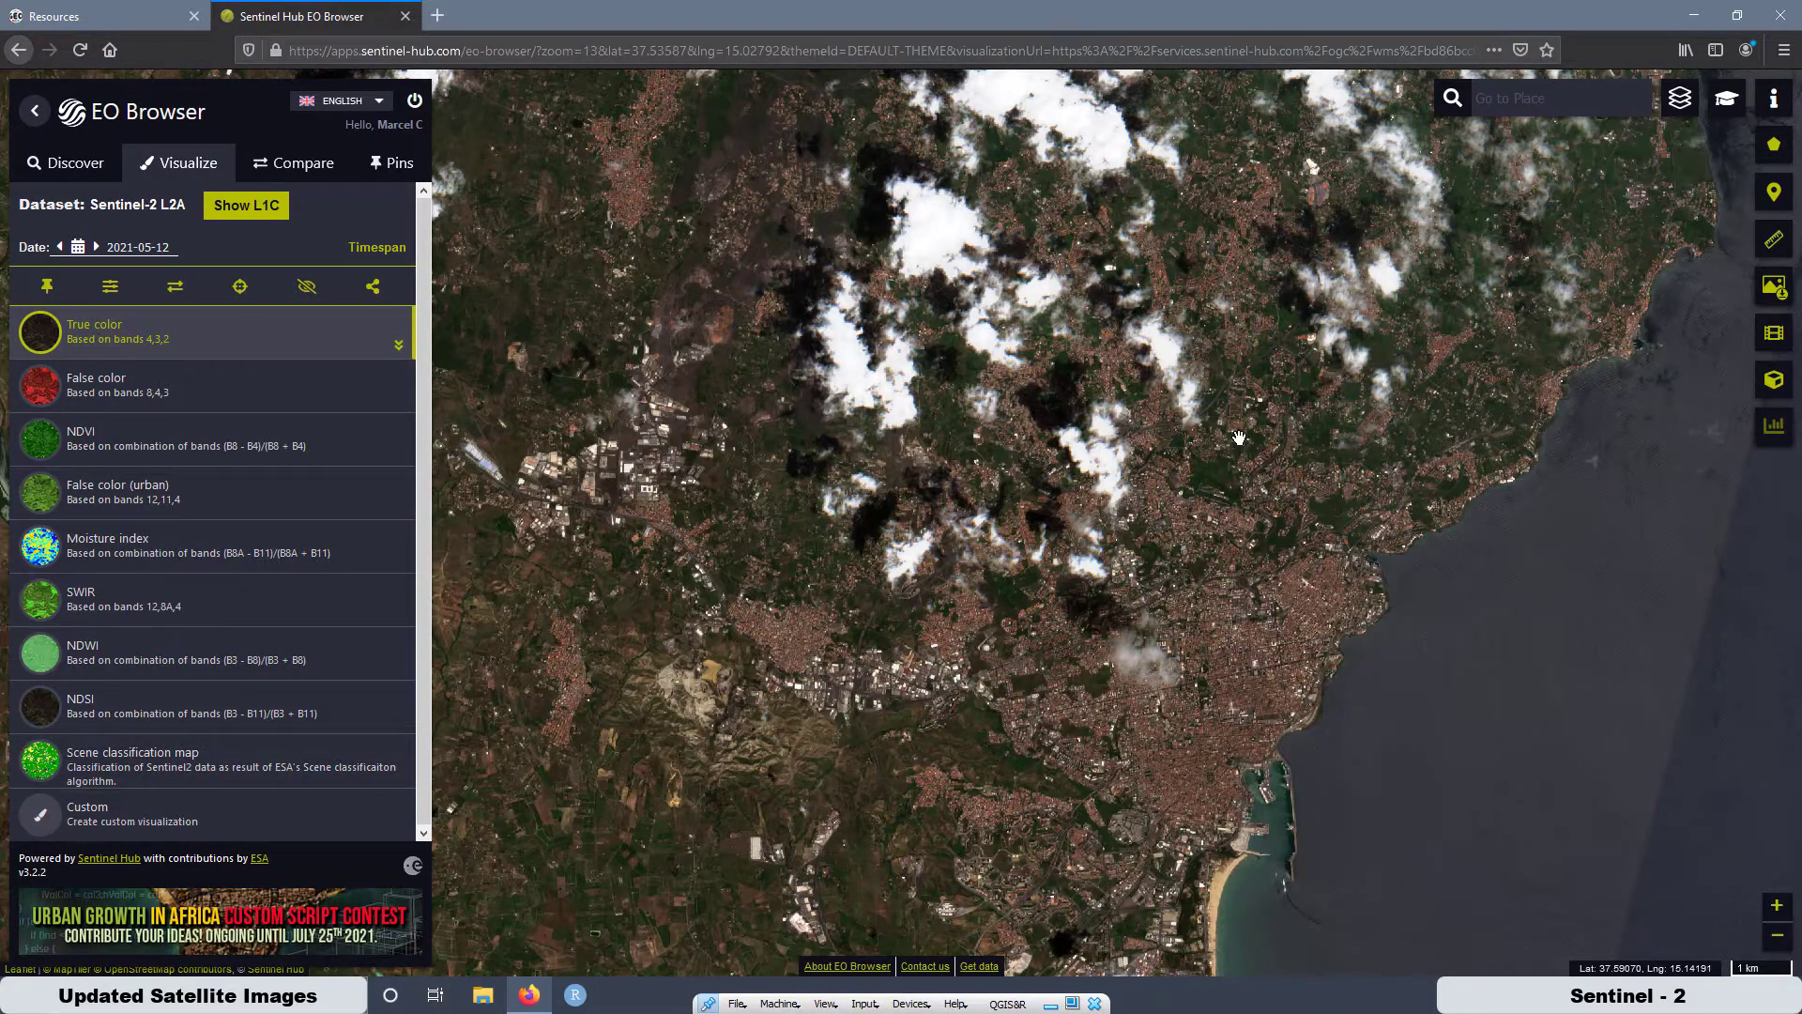
# Zoom in further and pan to frame Catania airport and the industrial zone by the coast
pyautogui.click(1776, 905)
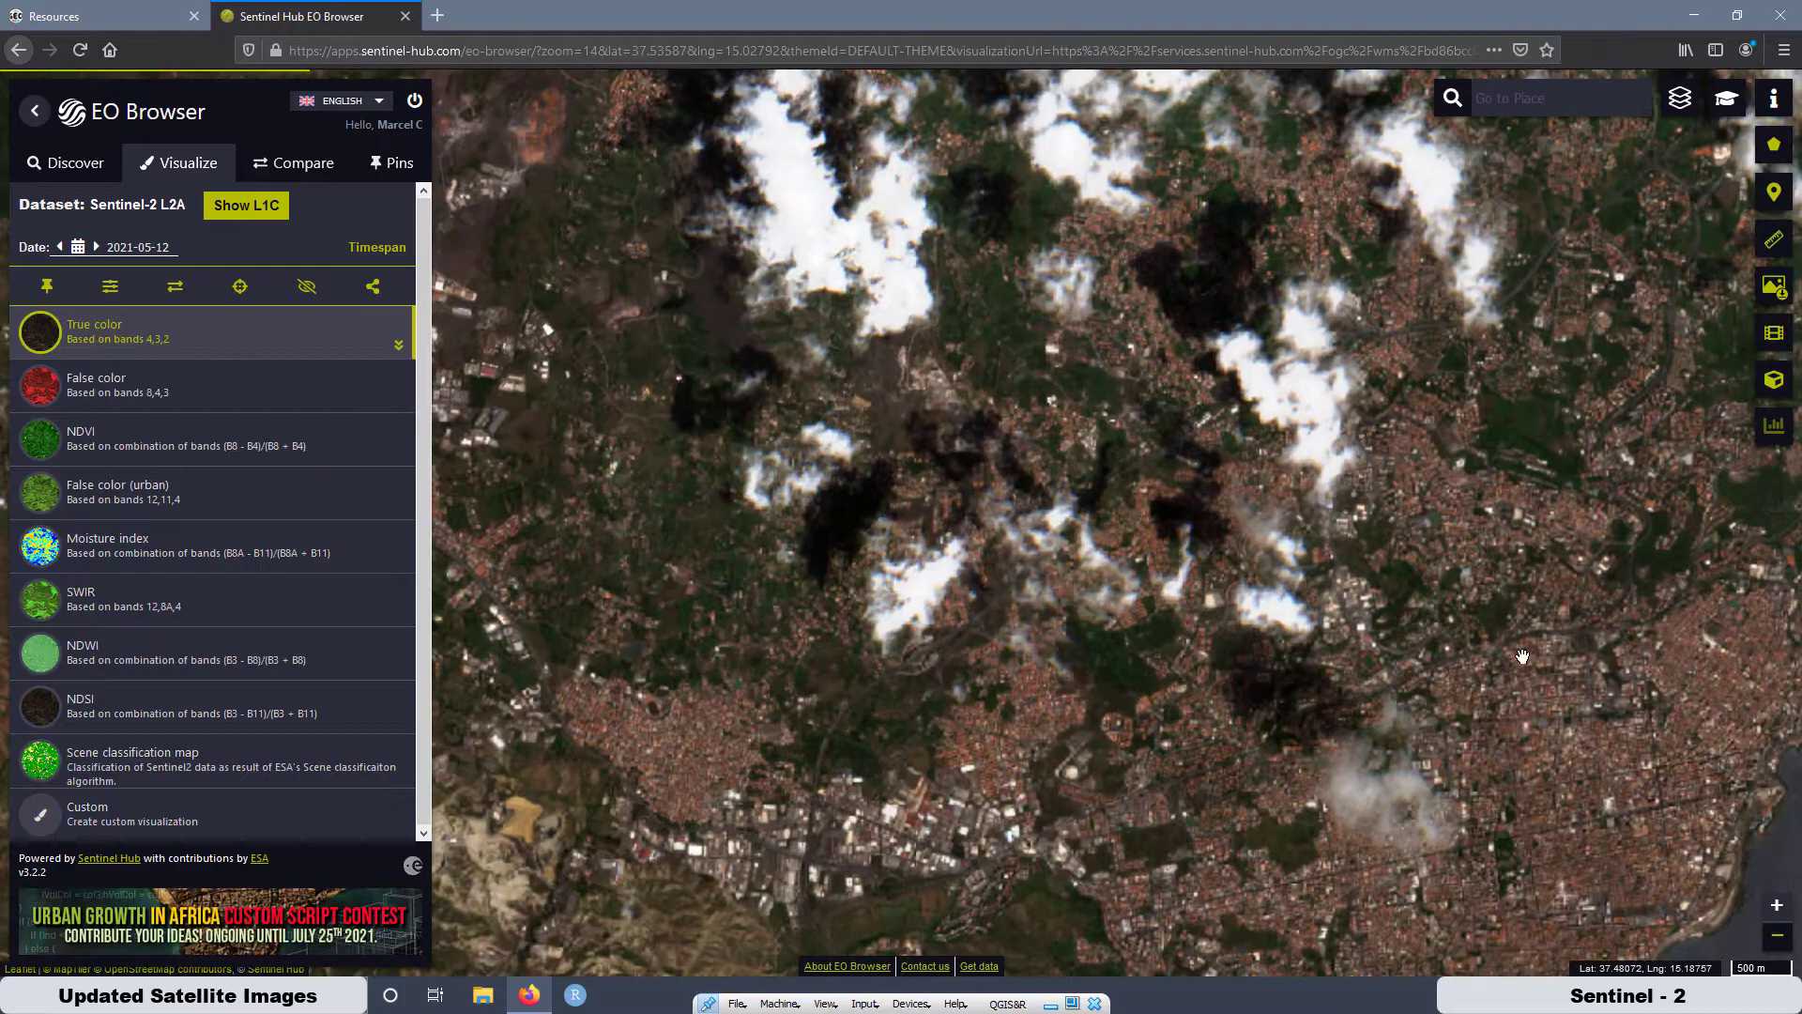
pyautogui.moveTo(1356, 730); pyautogui.dragTo(1234, 348)
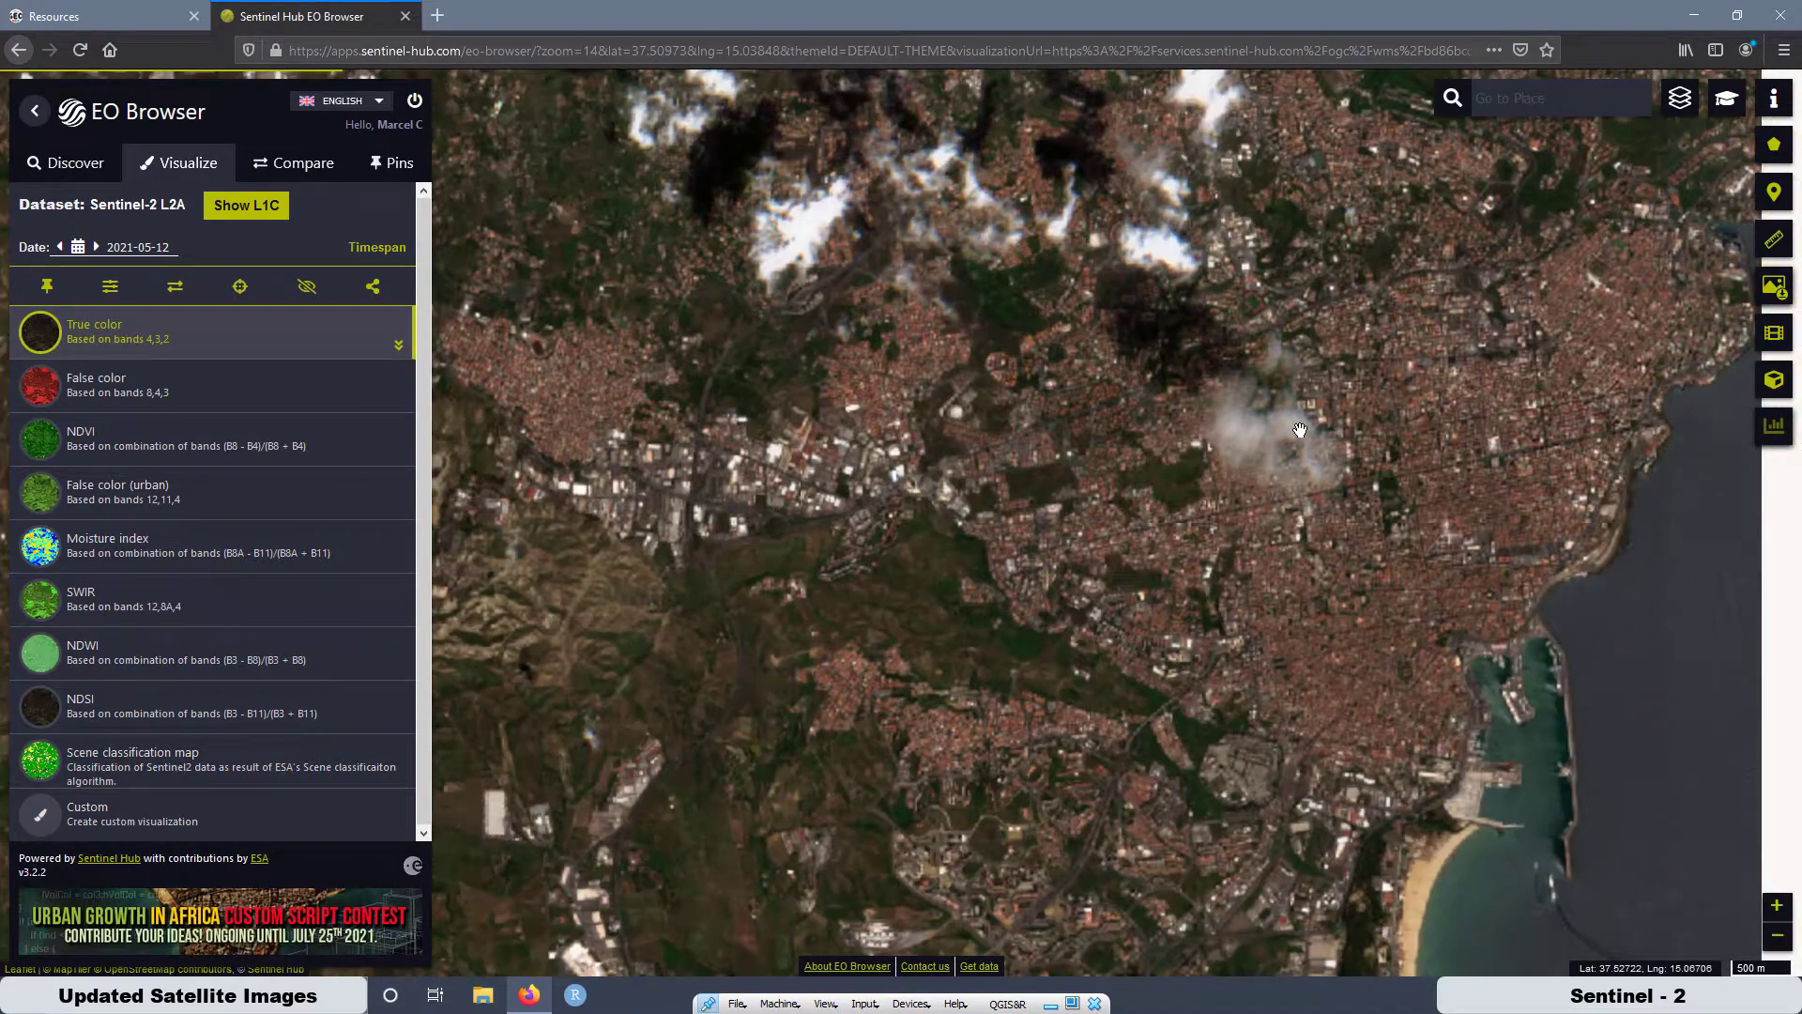
pyautogui.moveTo(1276, 810); pyautogui.dragTo(1239, 493)
pyautogui.moveTo(1216, 811); pyautogui.dragTo(1185, 442)
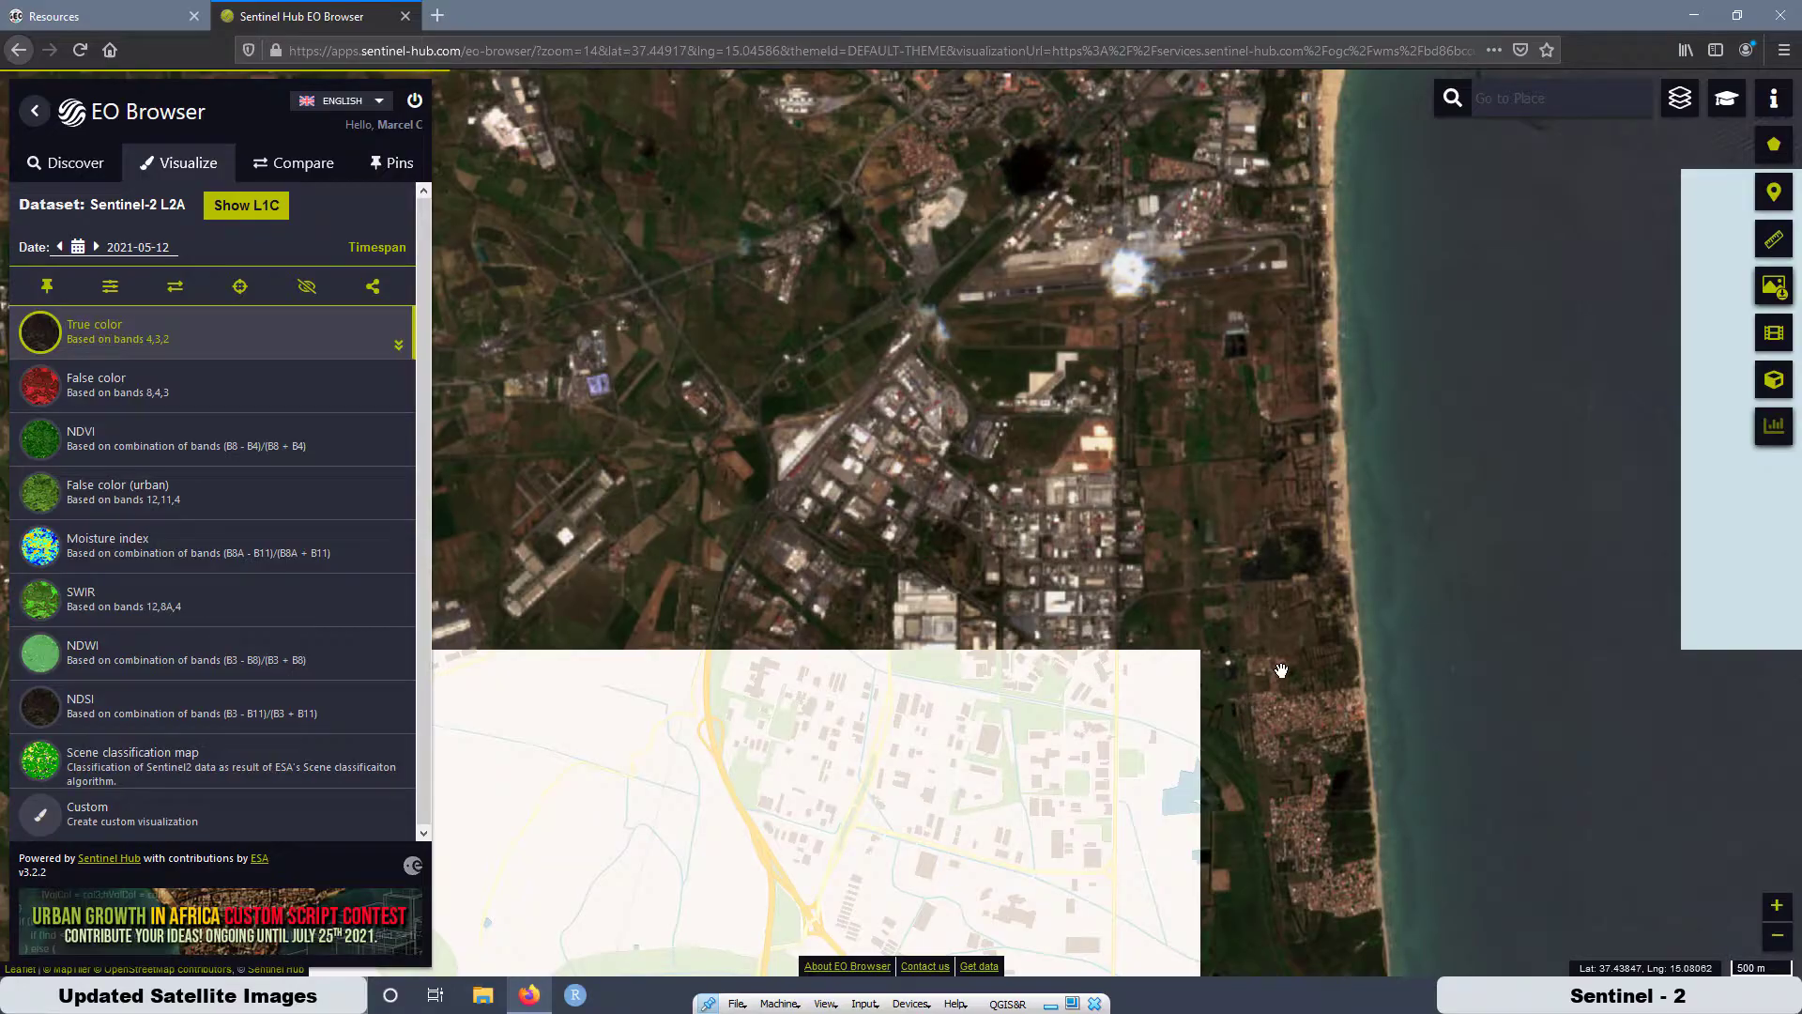
pyautogui.moveTo(1207, 573); pyautogui.dragTo(976, 797)
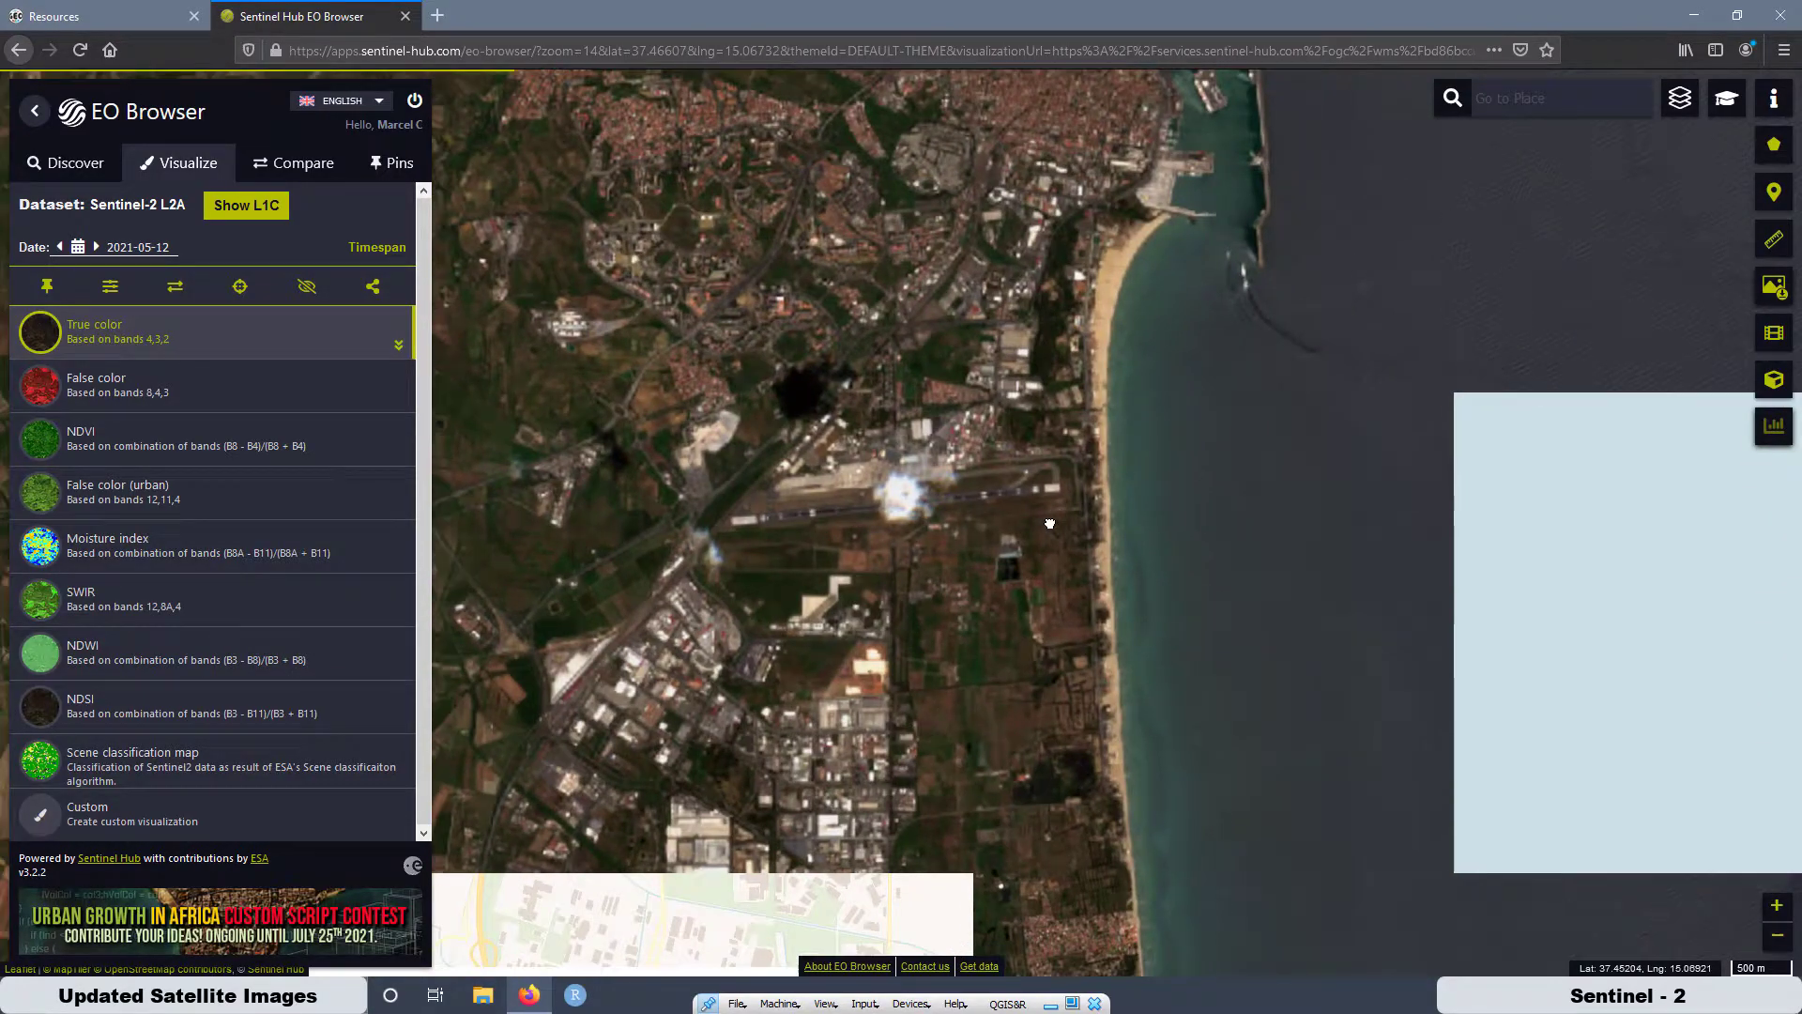
pyautogui.scroll(-1, 1049, 523)
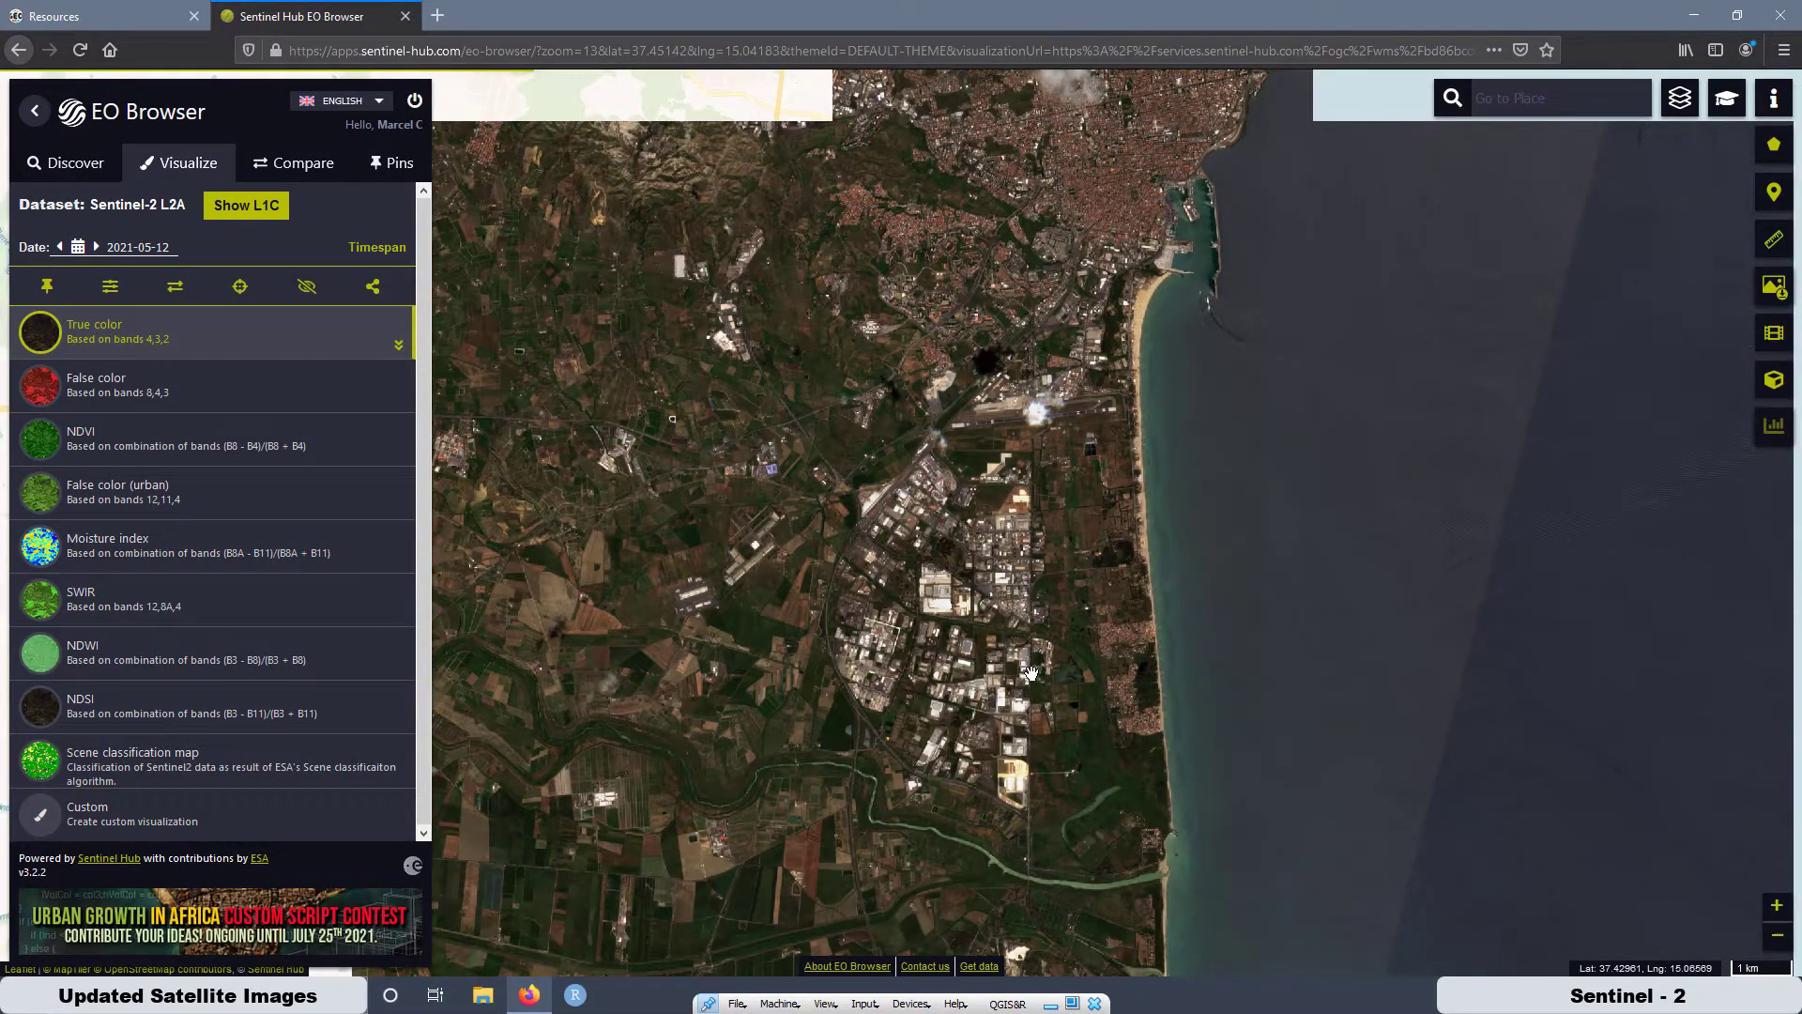
pyautogui.scroll(1, 1031, 672)
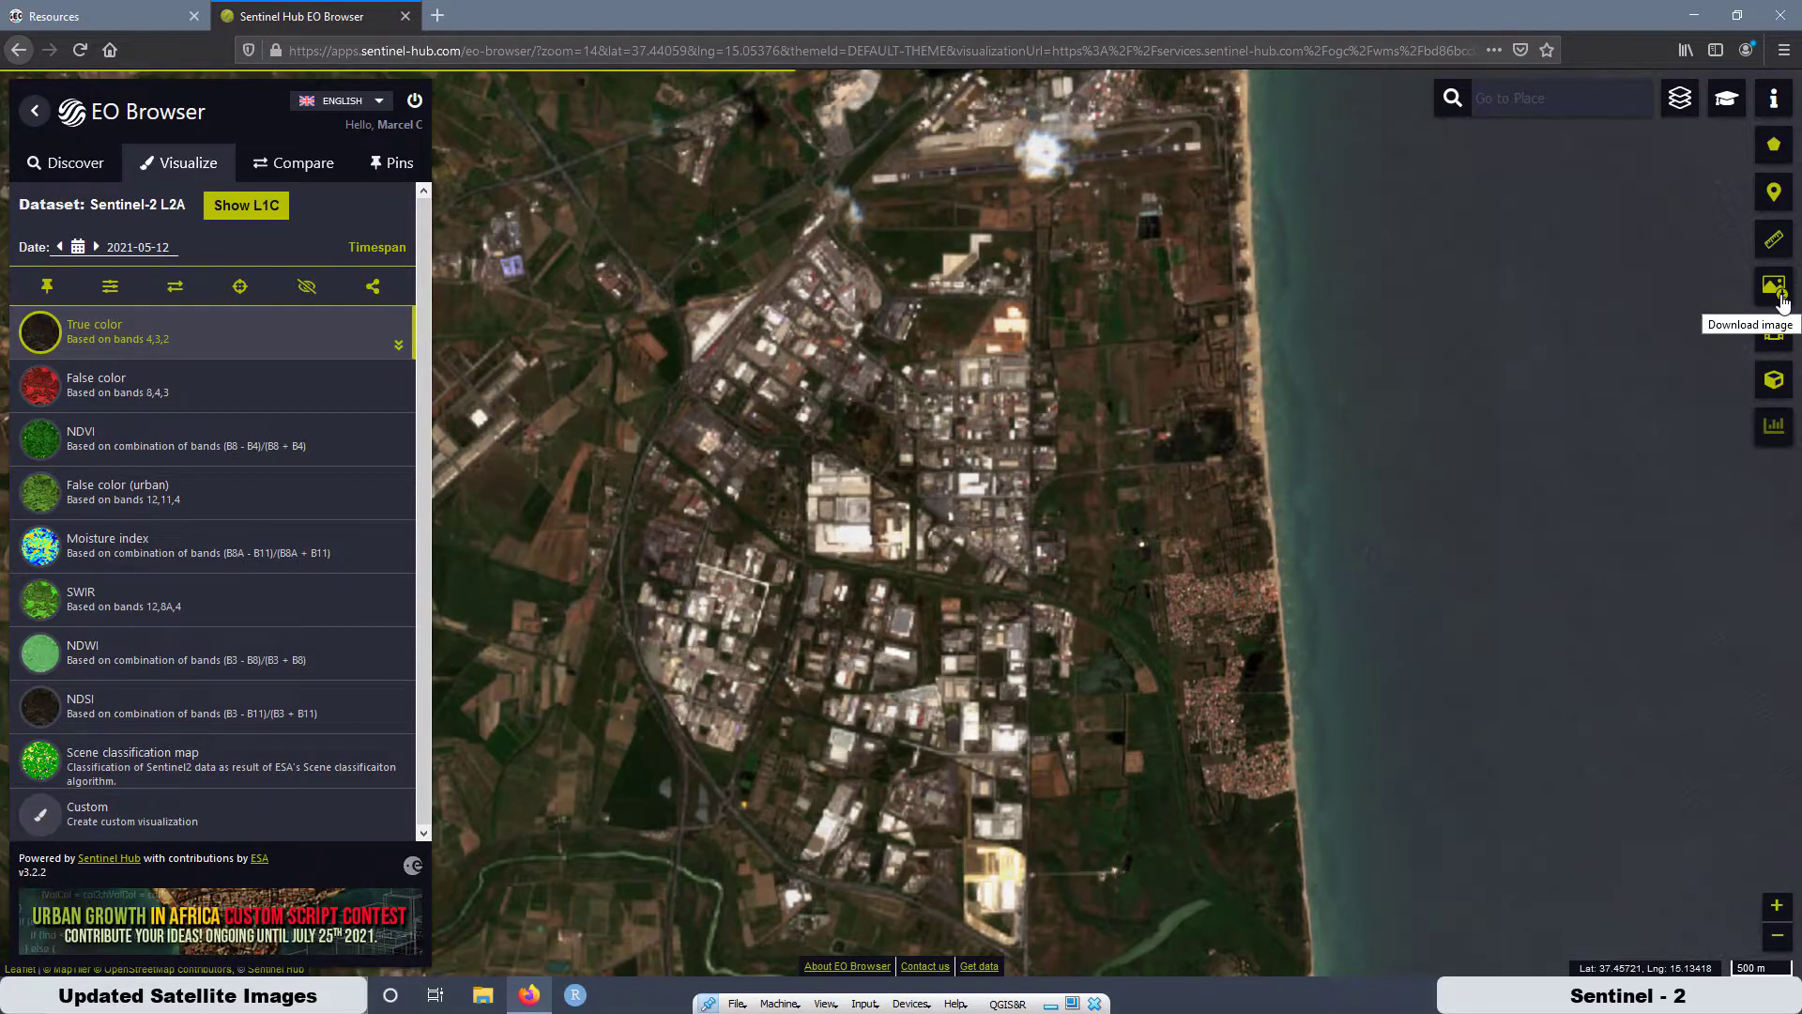
# Configure an analytical download as TIFF (32-bit float), HIGH resolution, EPSG:3857, then close the dialog
pyautogui.click(1774, 286)
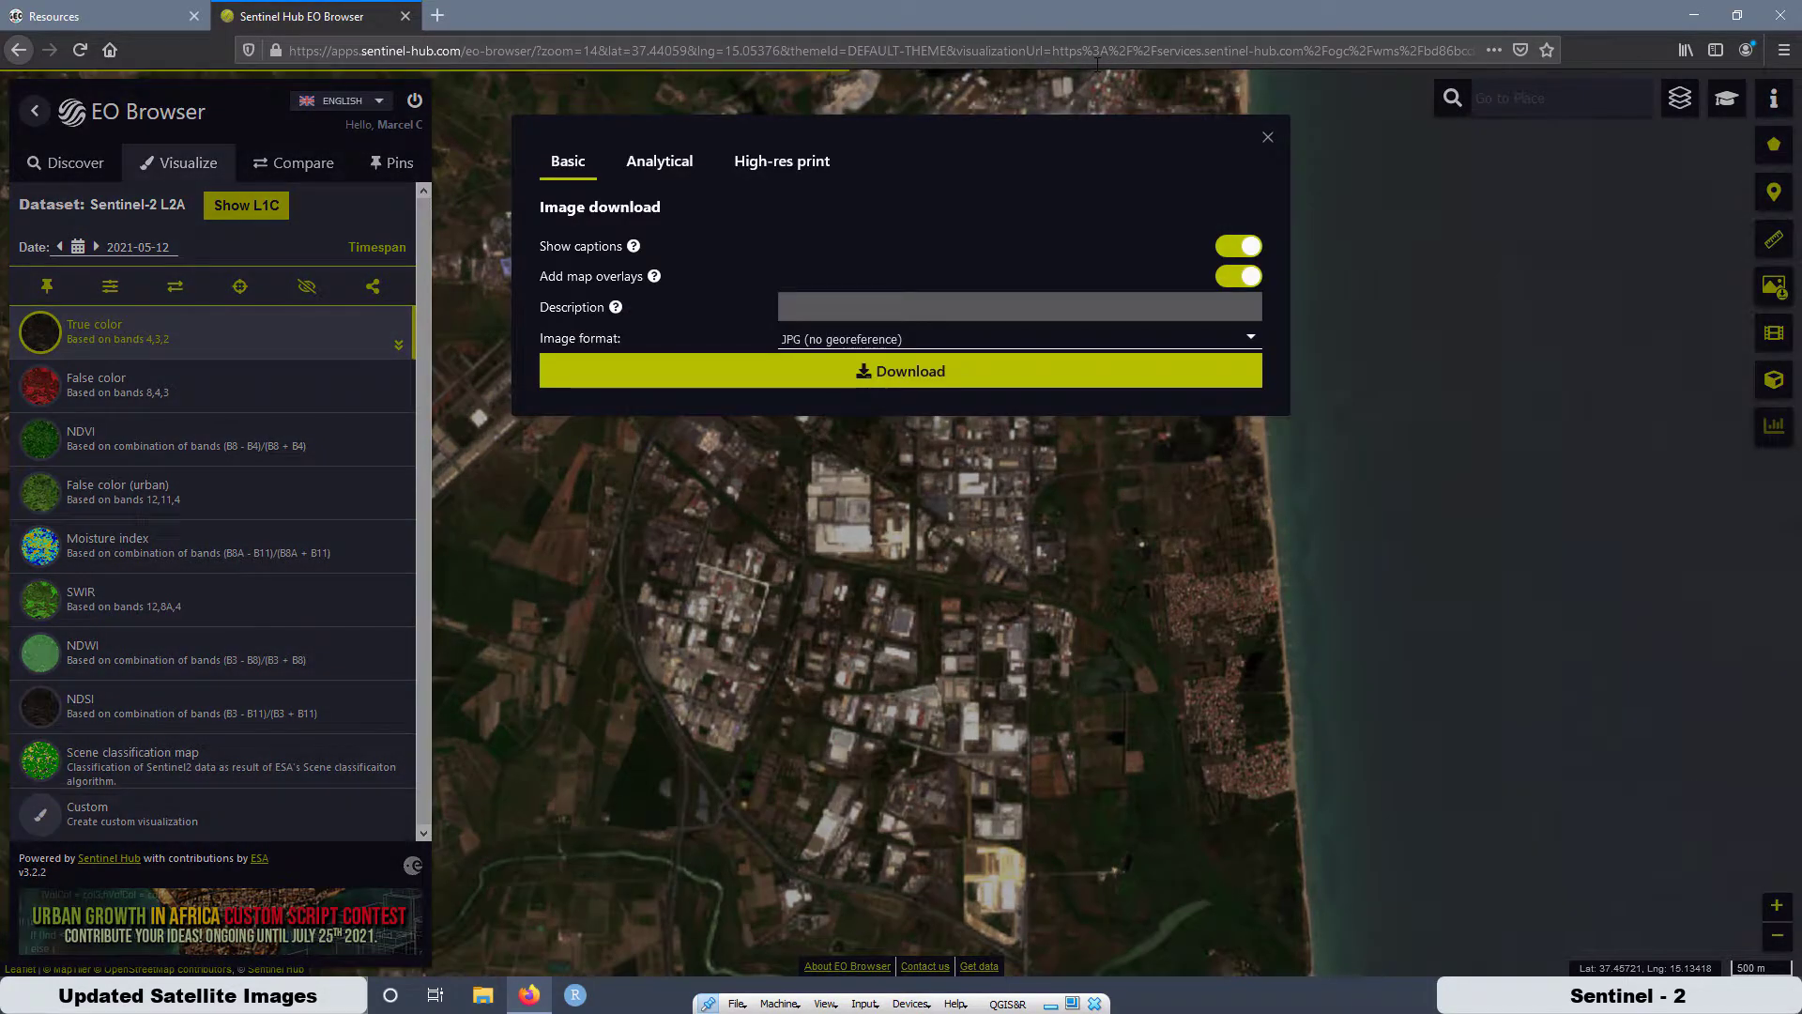
pyautogui.click(669, 169)
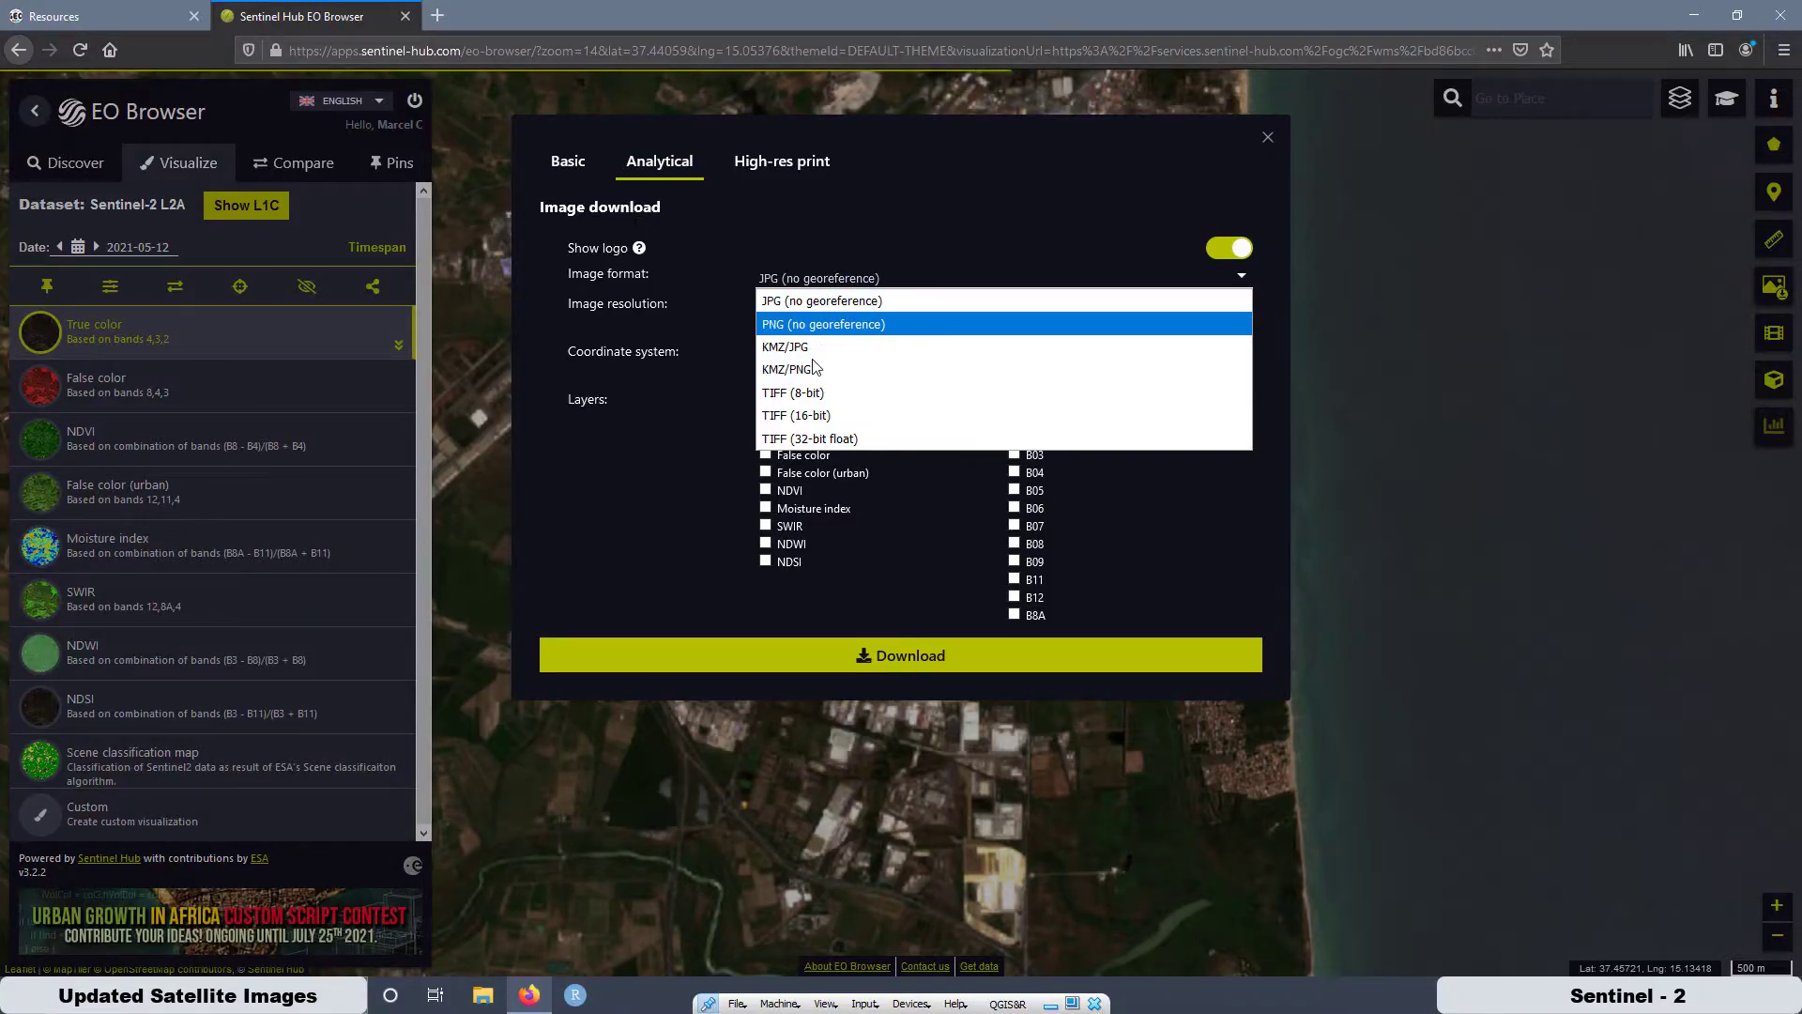
pyautogui.click(820, 439)
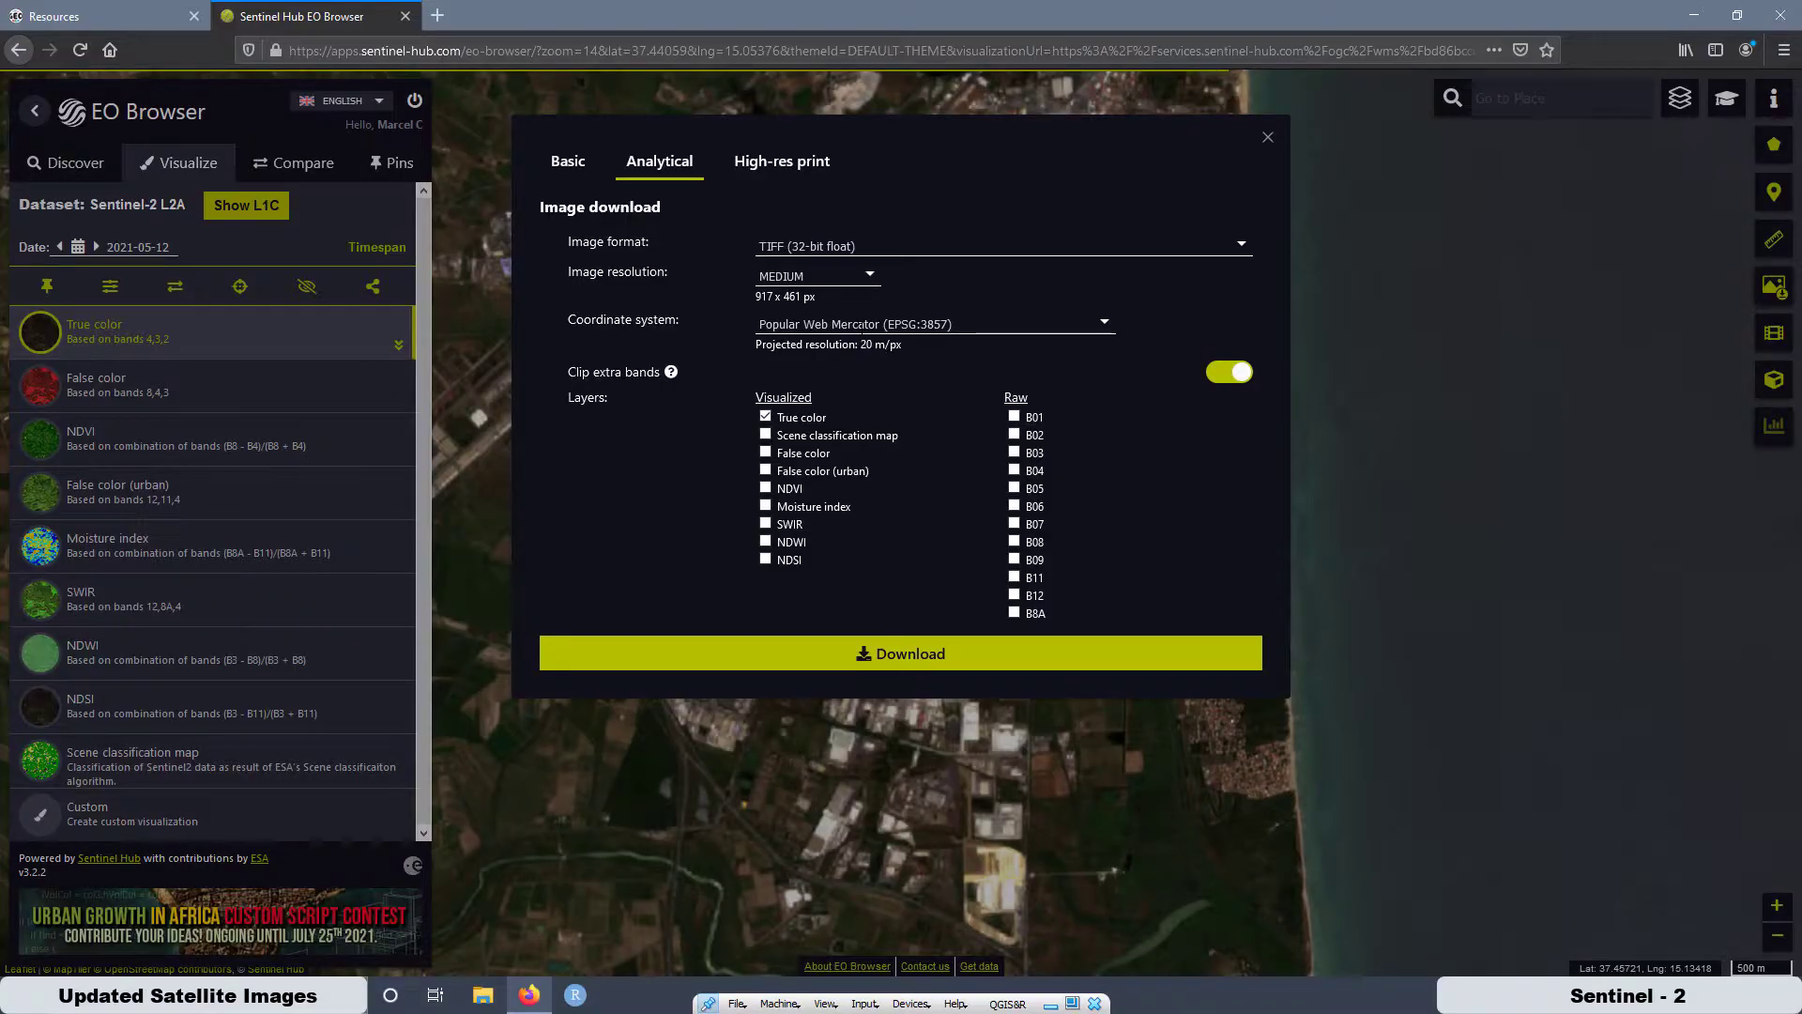
pyautogui.click(783, 283)
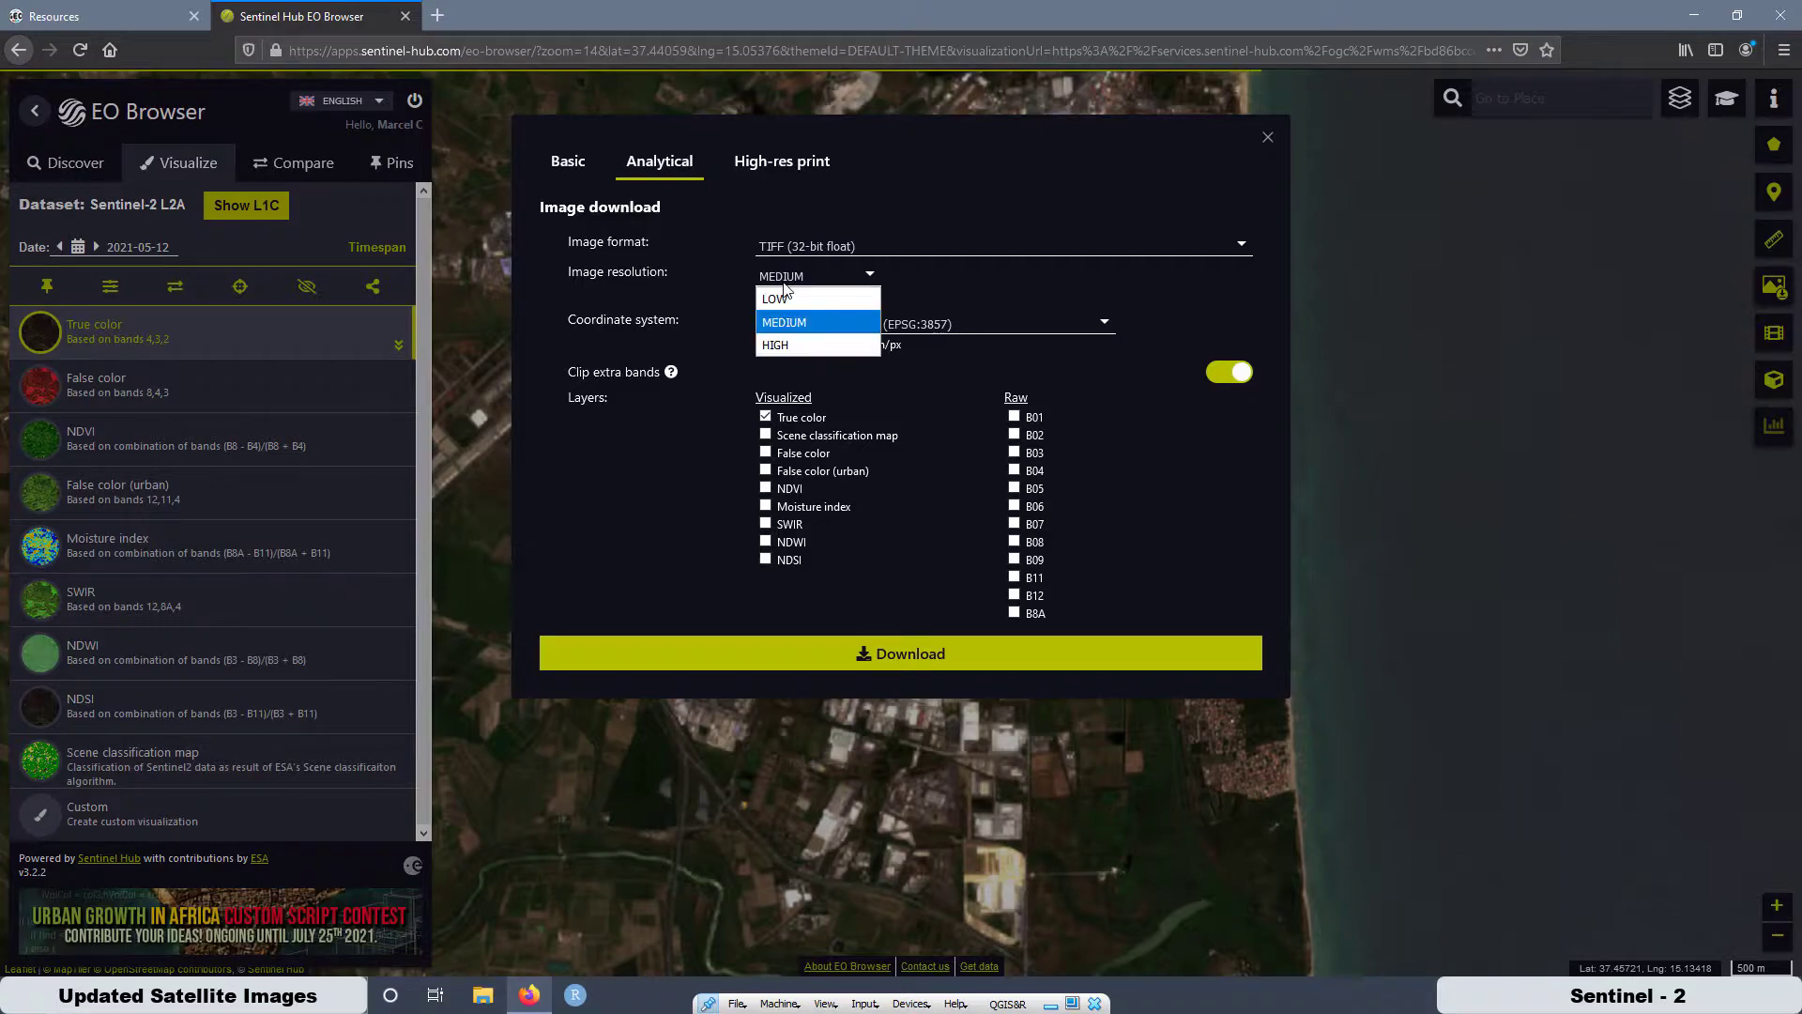
pyautogui.click(789, 346)
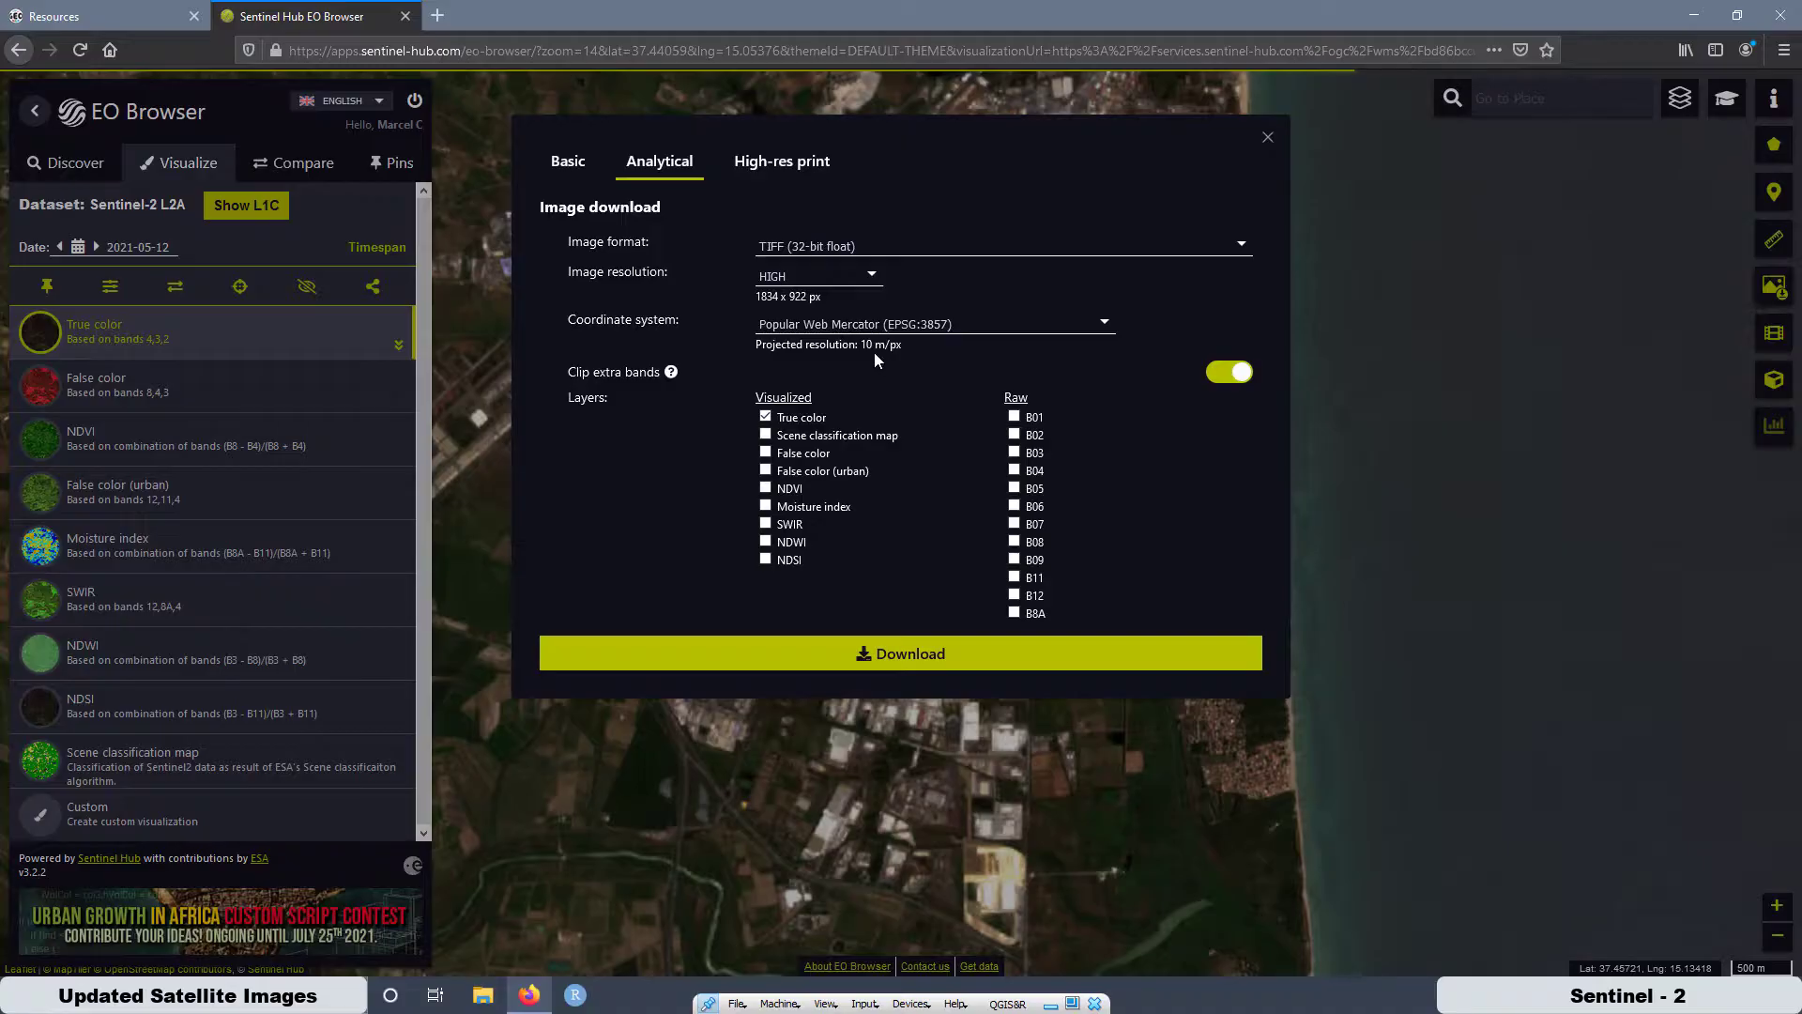
pyautogui.click(834, 324)
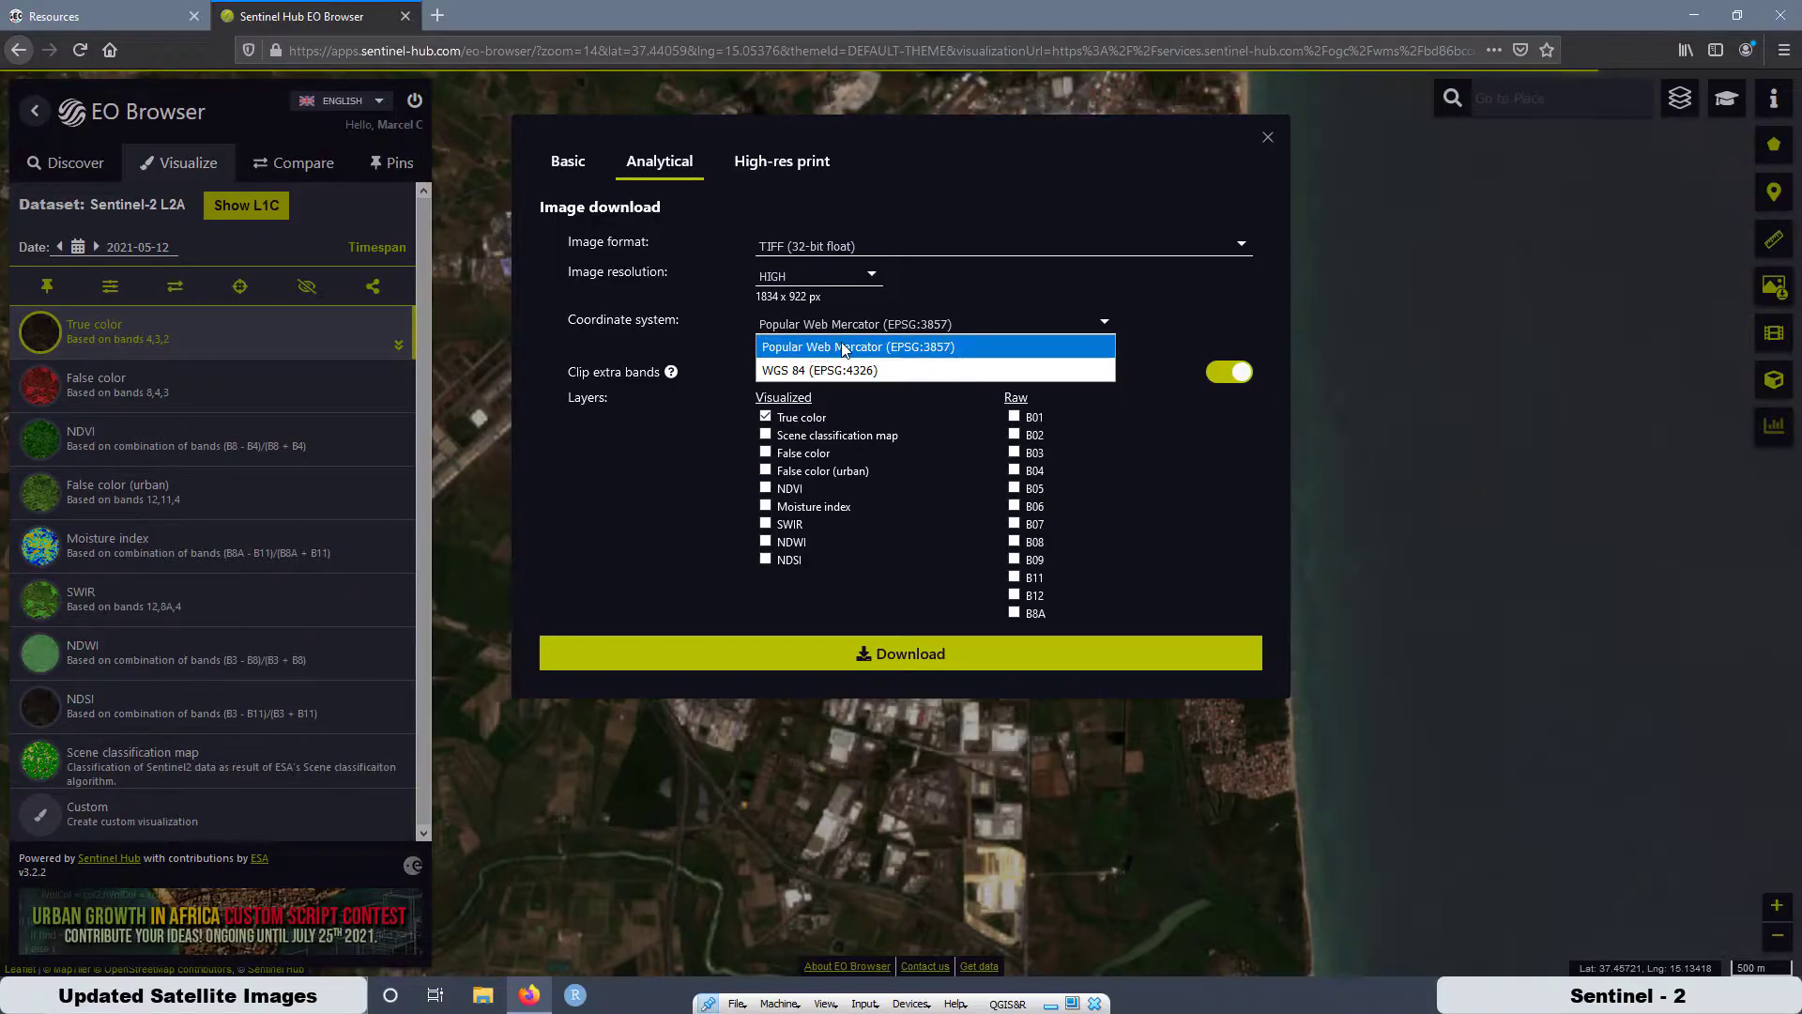
pyautogui.click(843, 347)
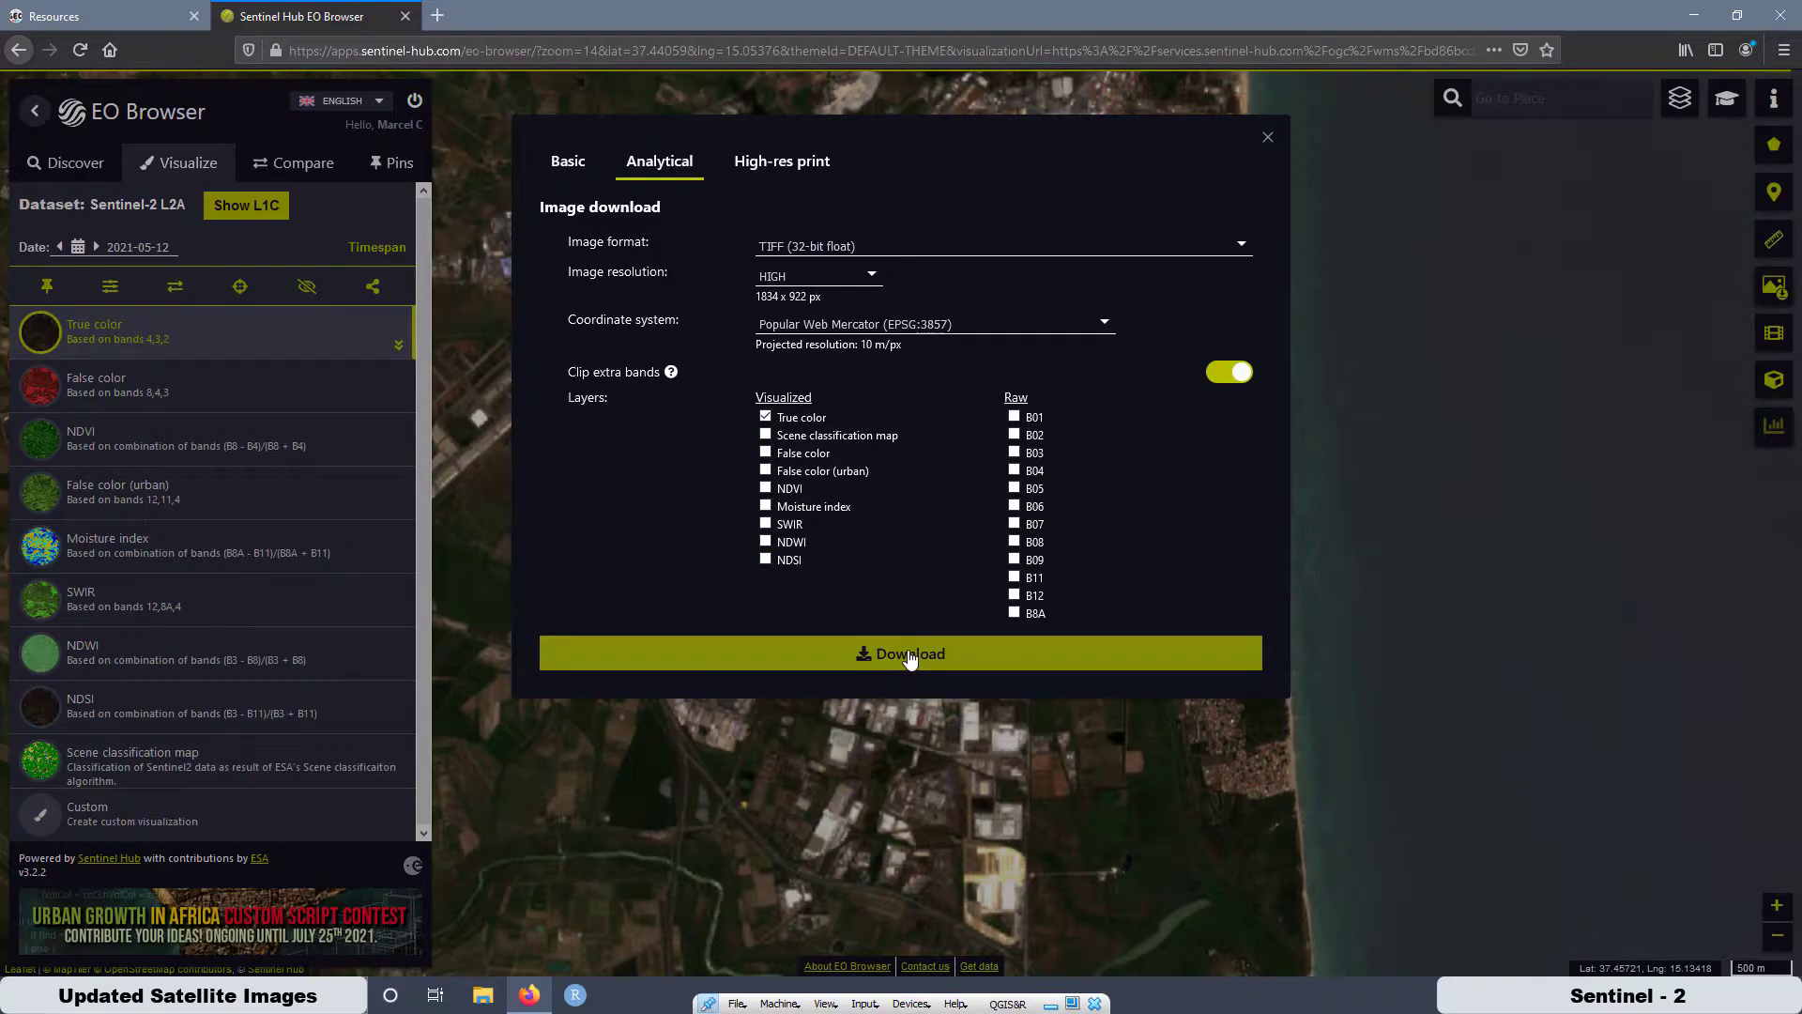
pyautogui.click(1267, 137)
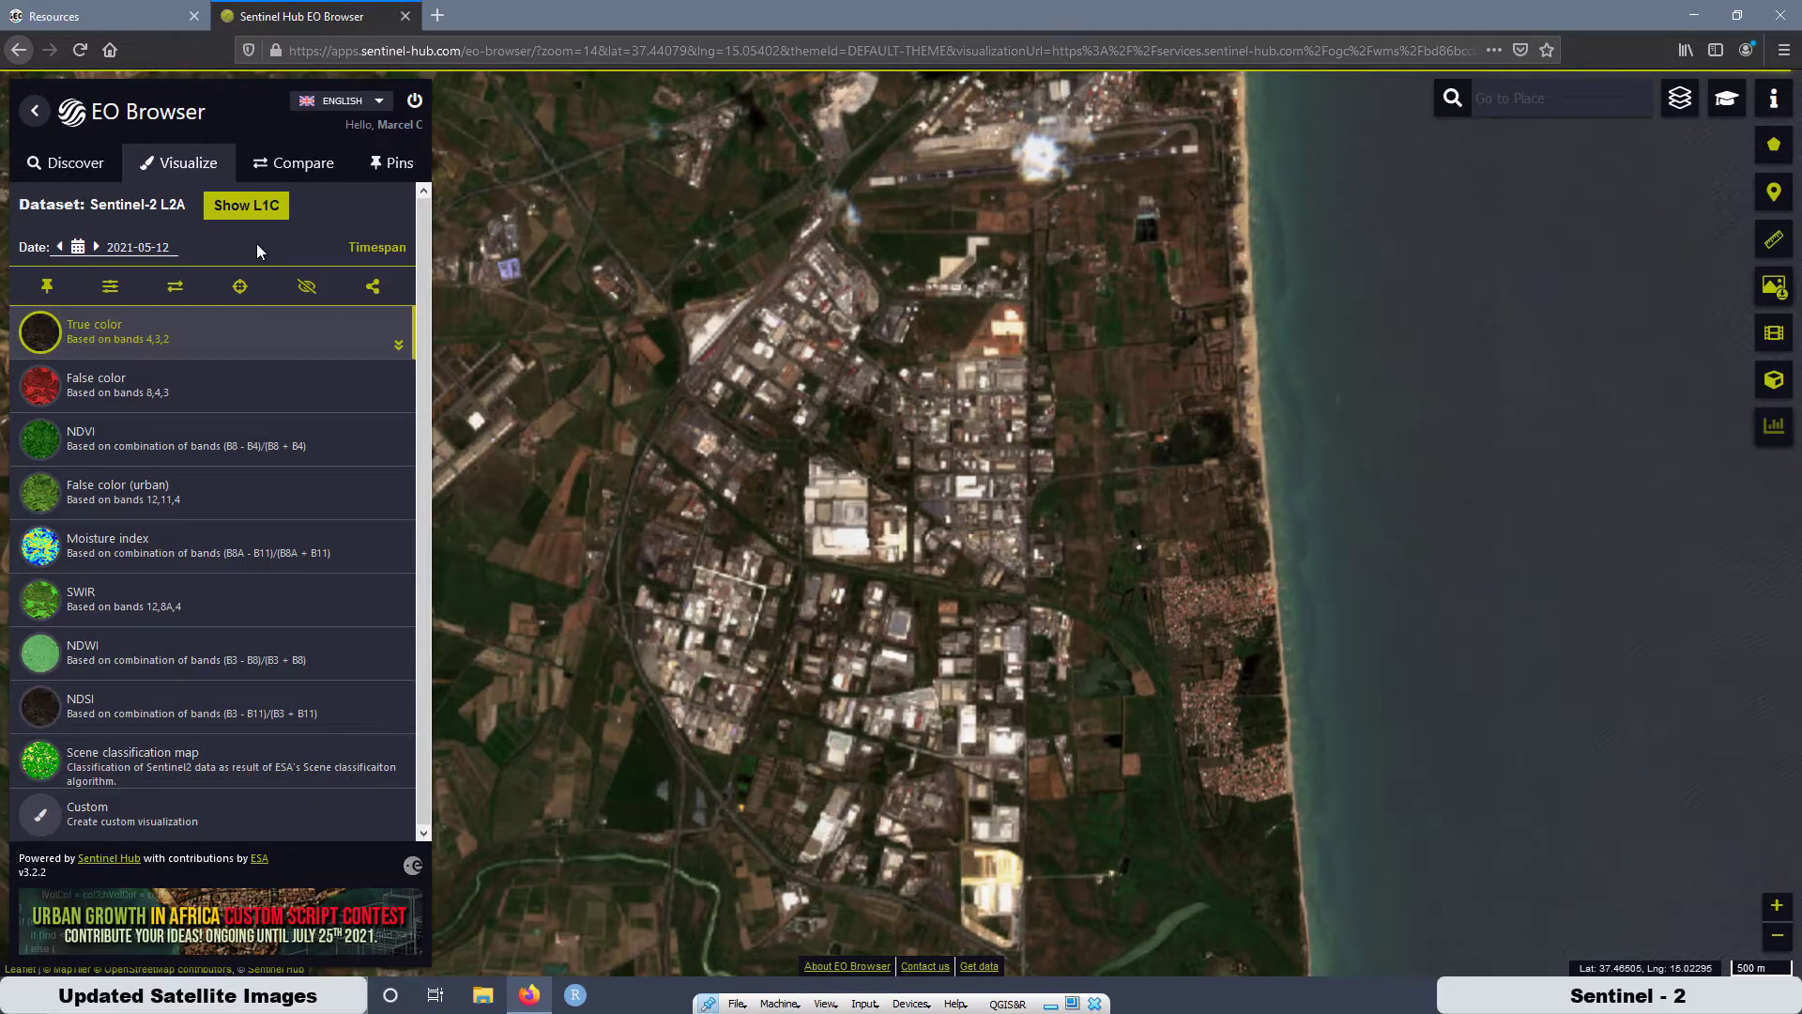
pyautogui.click(141, 248)
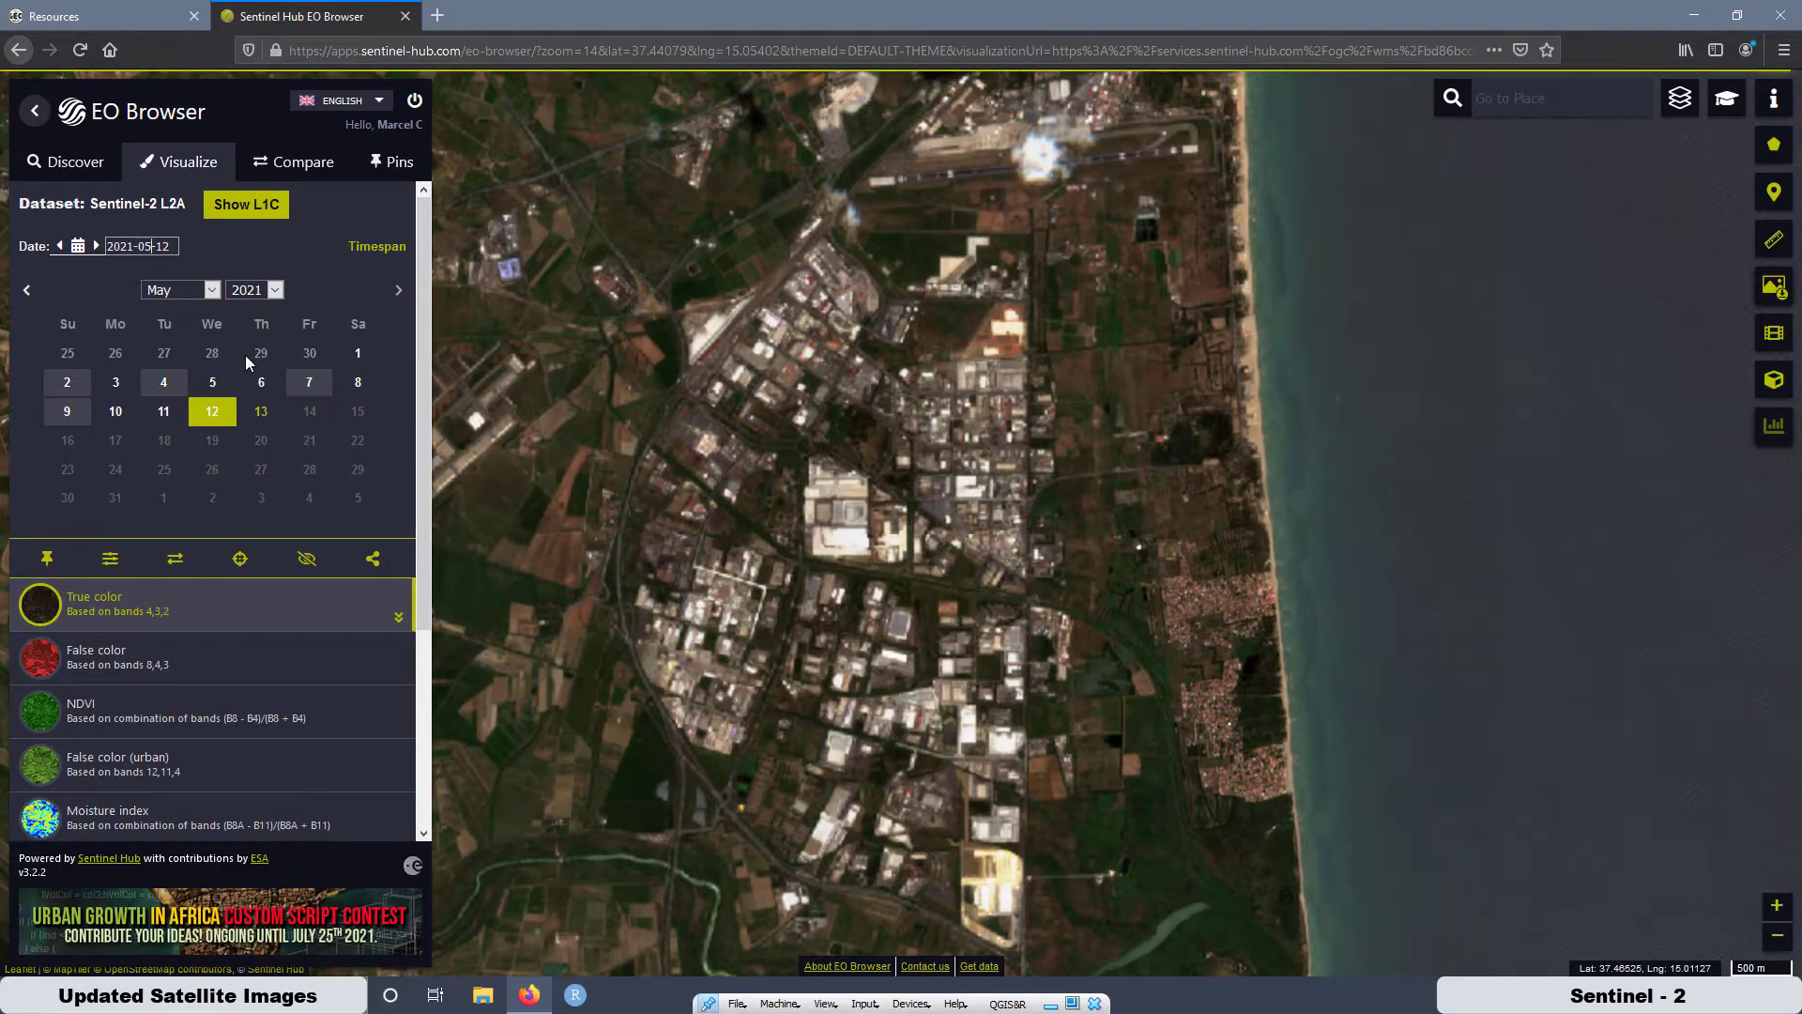
pyautogui.click(217, 413)
# Download the true-color view as an analytical TIFF (32-bit float), HIGH resolution, Popular Web Mercator (EPSG:3857)
pyautogui.click(1774, 285)
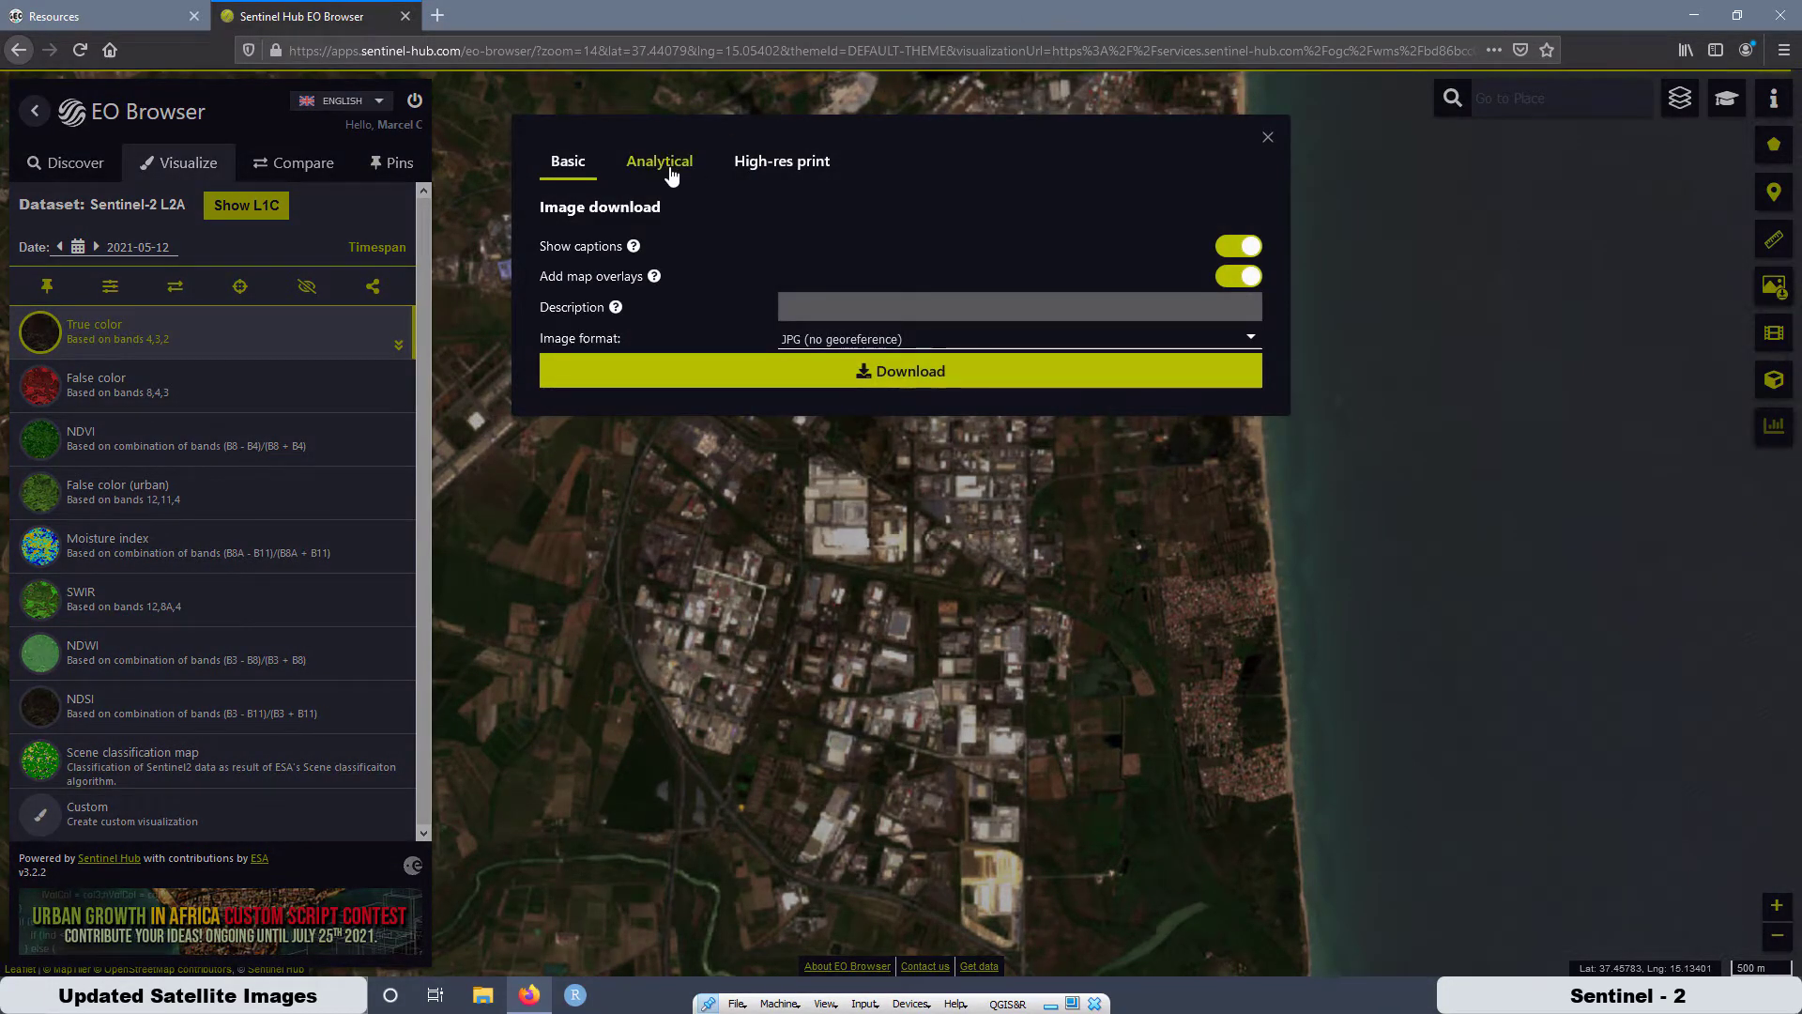
pyautogui.click(661, 163)
pyautogui.click(799, 279)
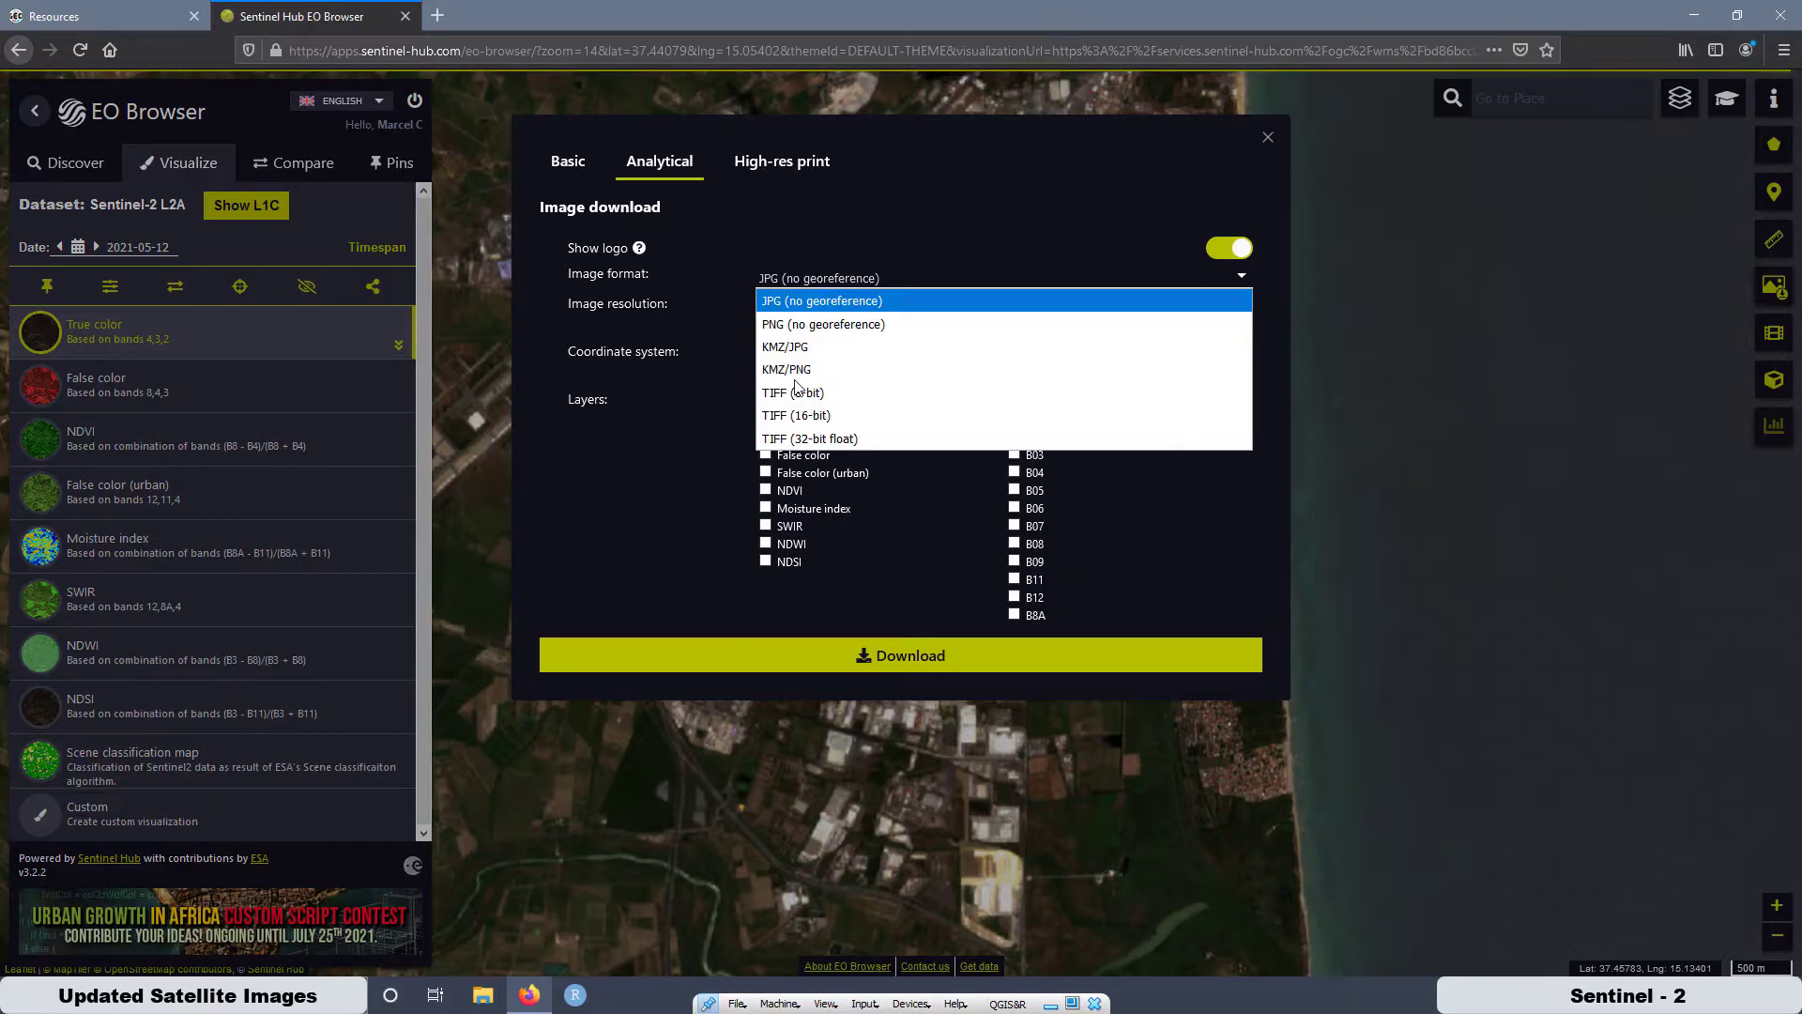
pyautogui.click(782, 441)
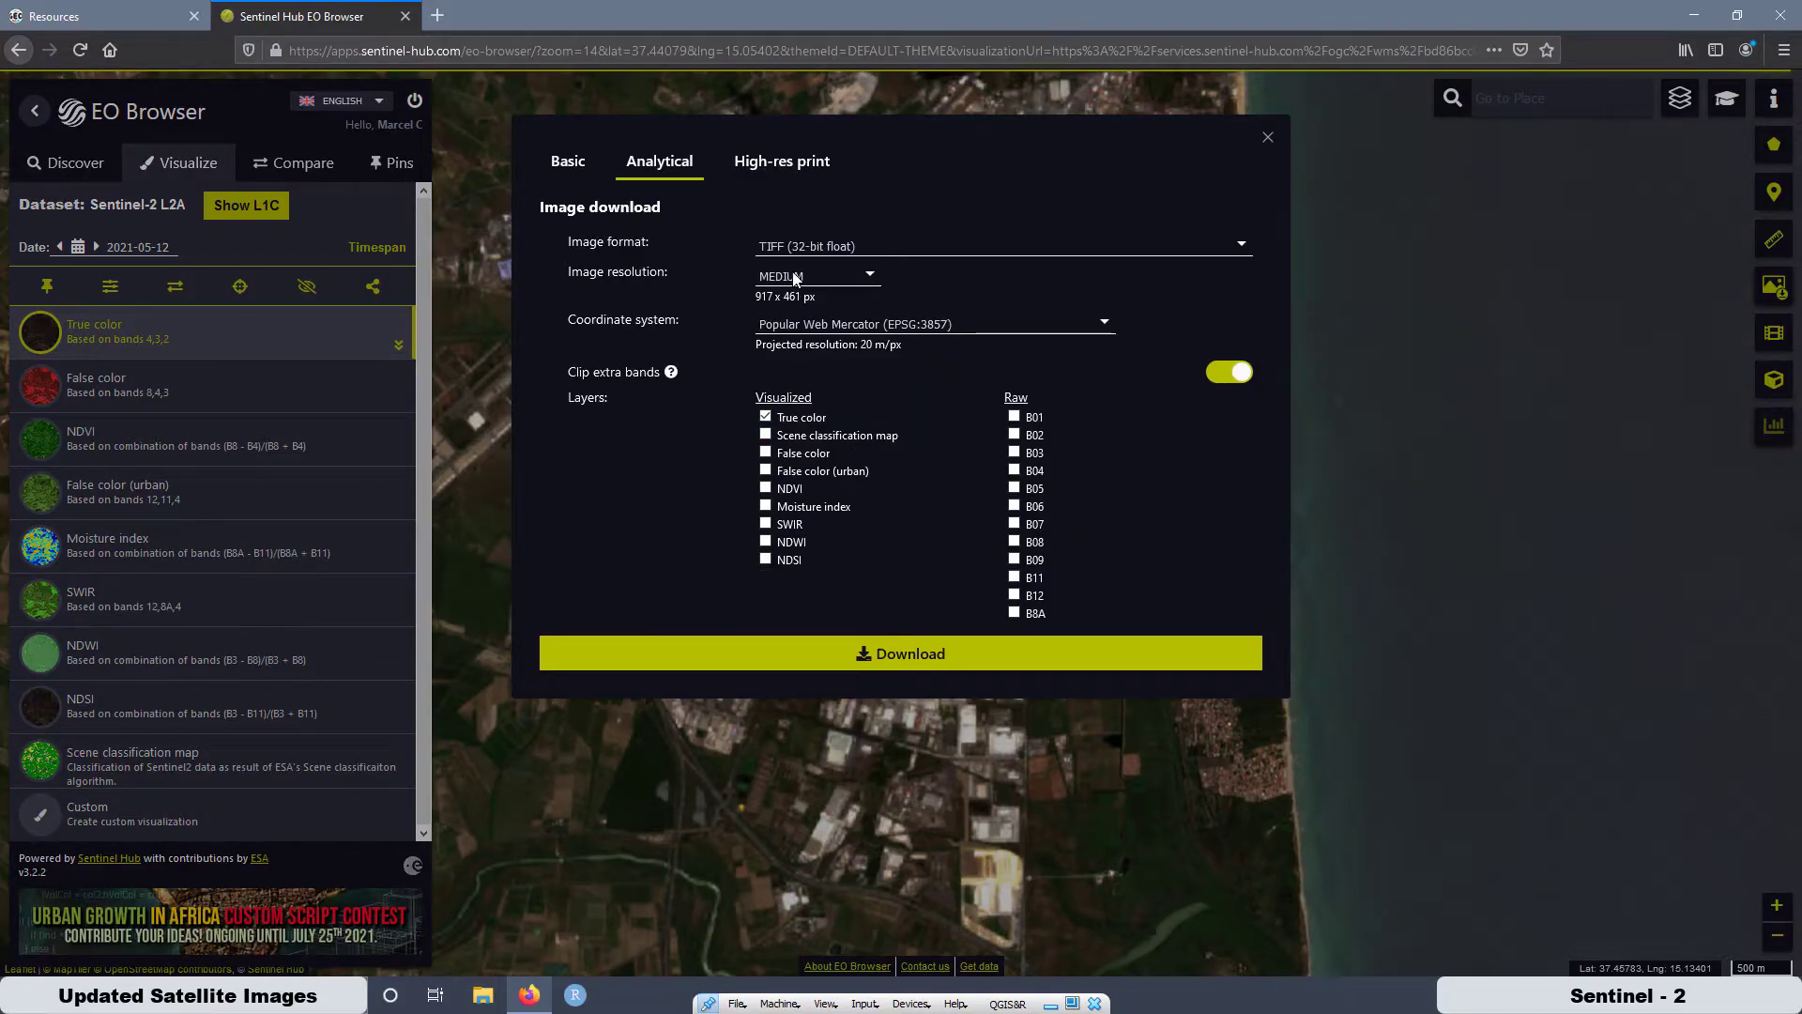
pyautogui.click(799, 277)
pyautogui.click(789, 347)
pyautogui.click(836, 324)
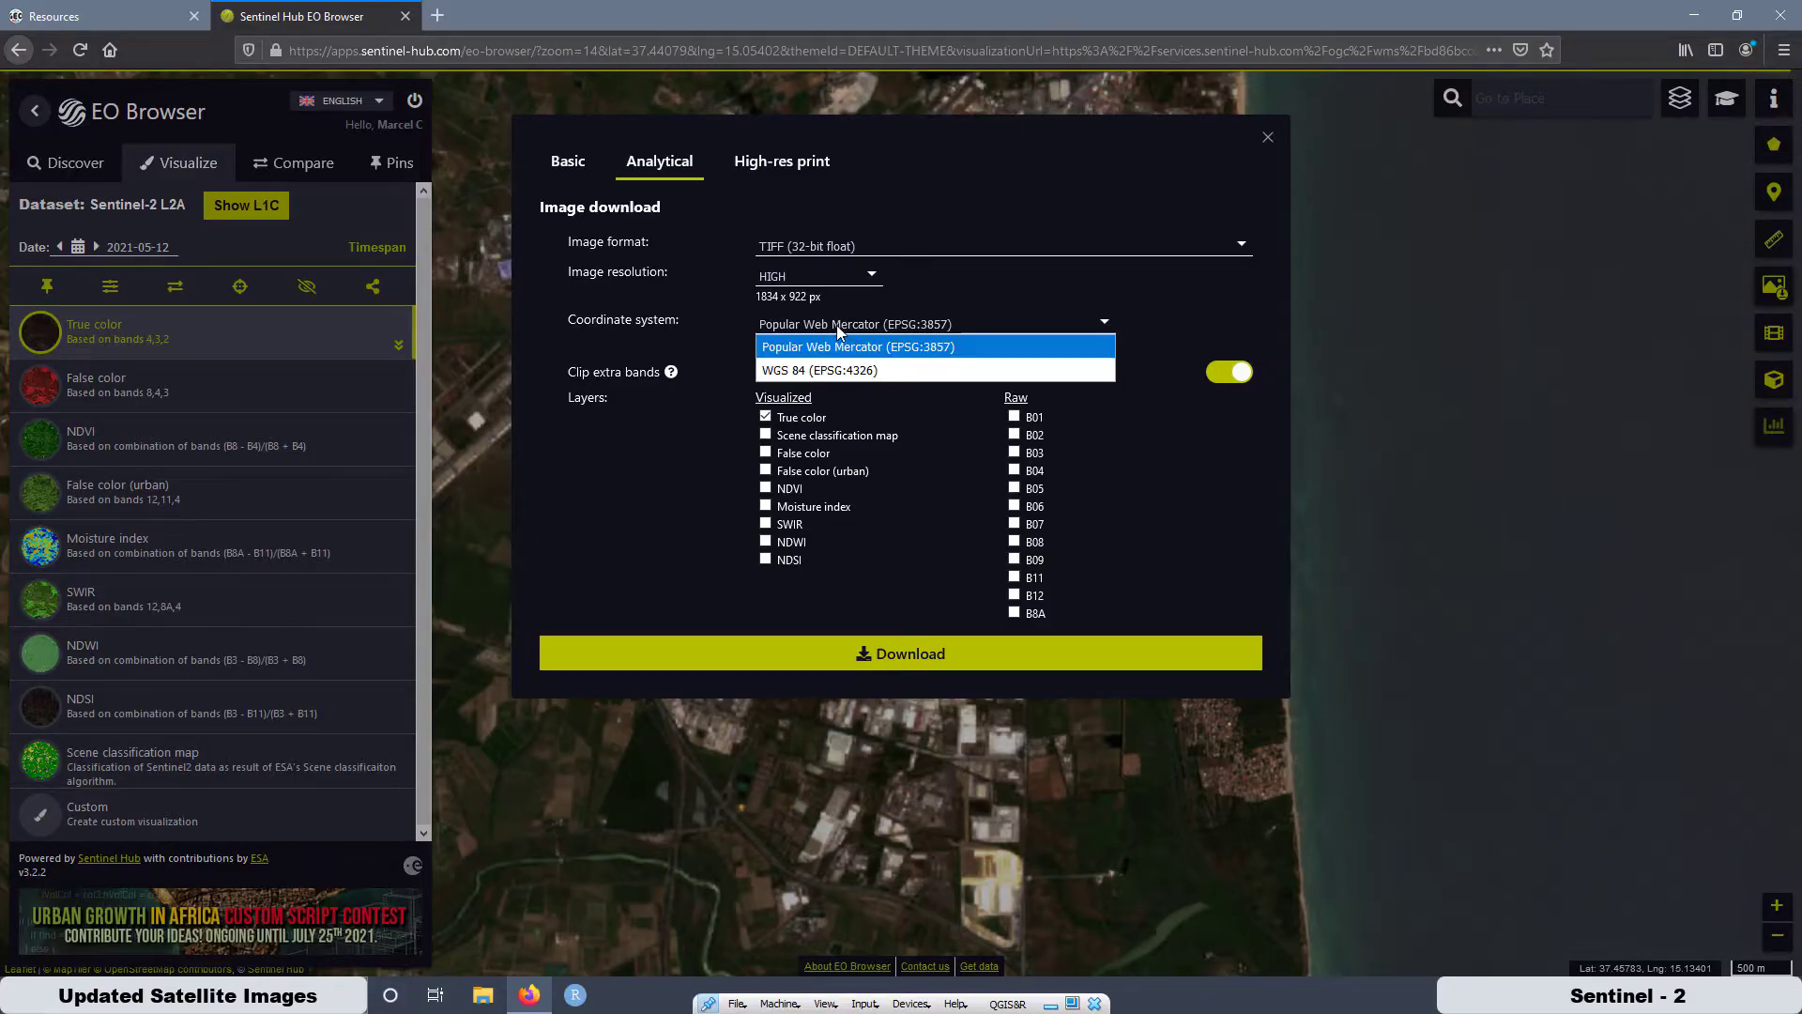
pyautogui.click(849, 344)
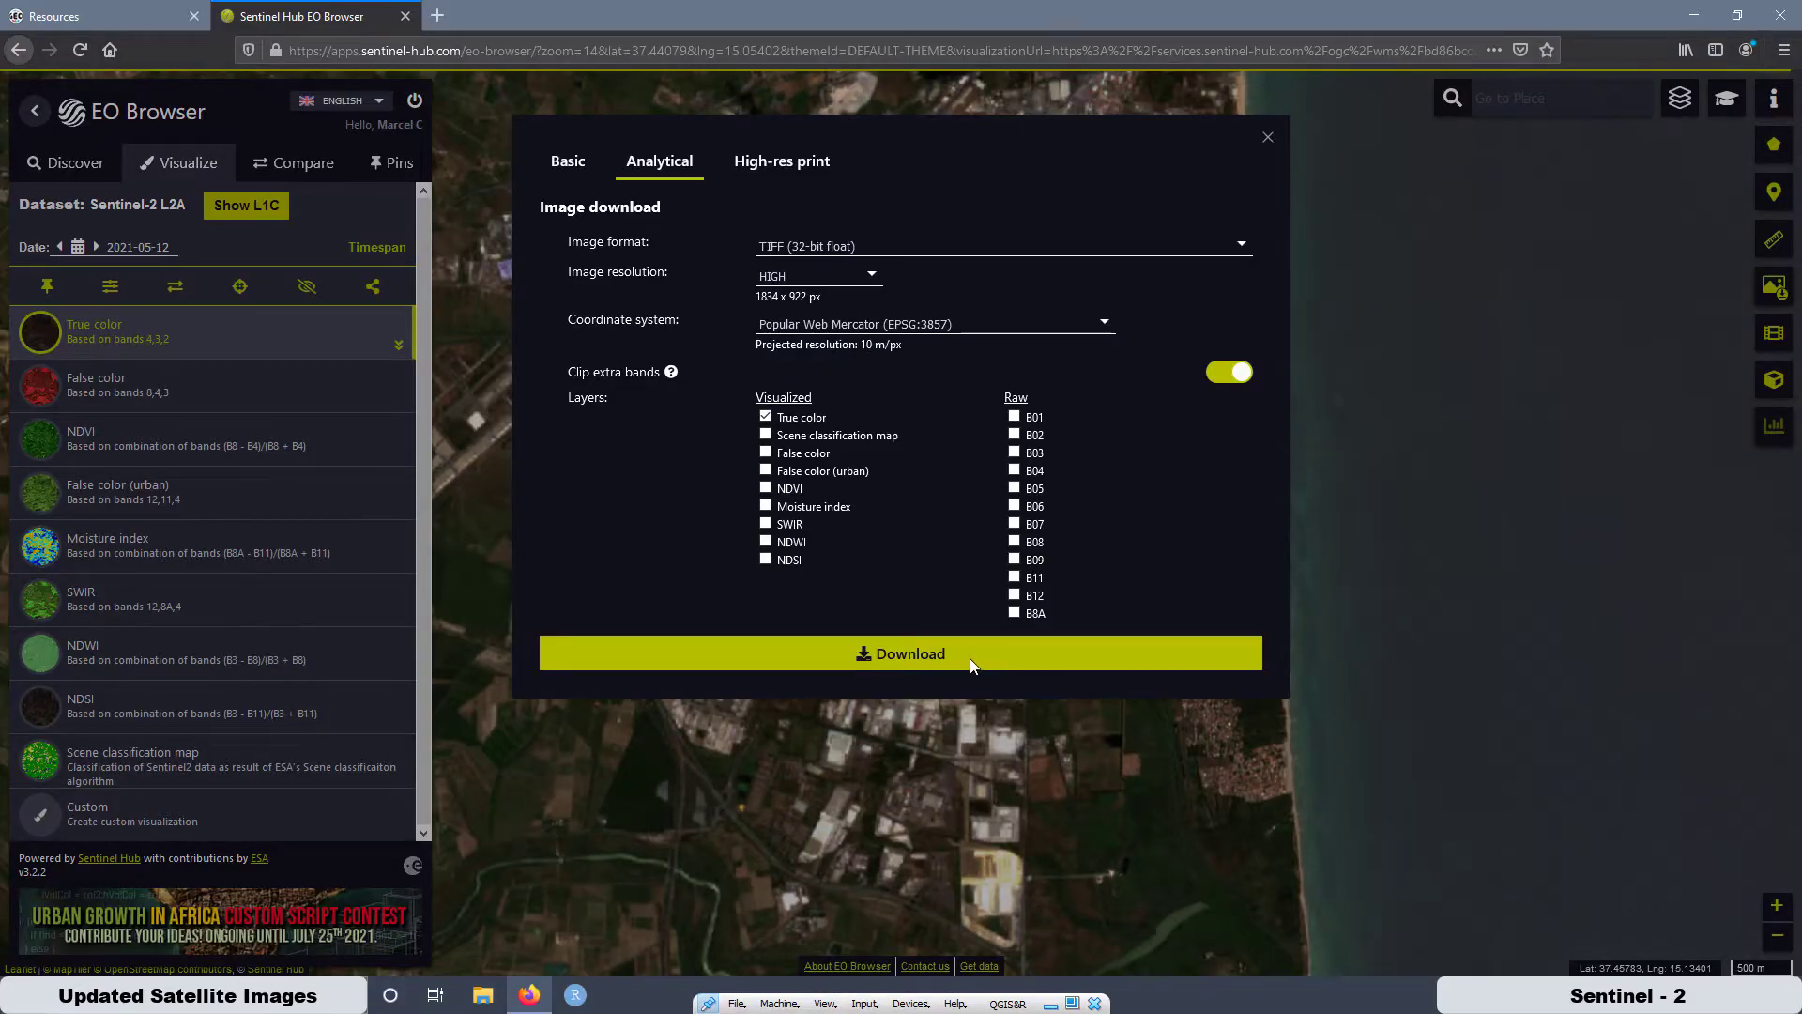
pyautogui.click(893, 657)
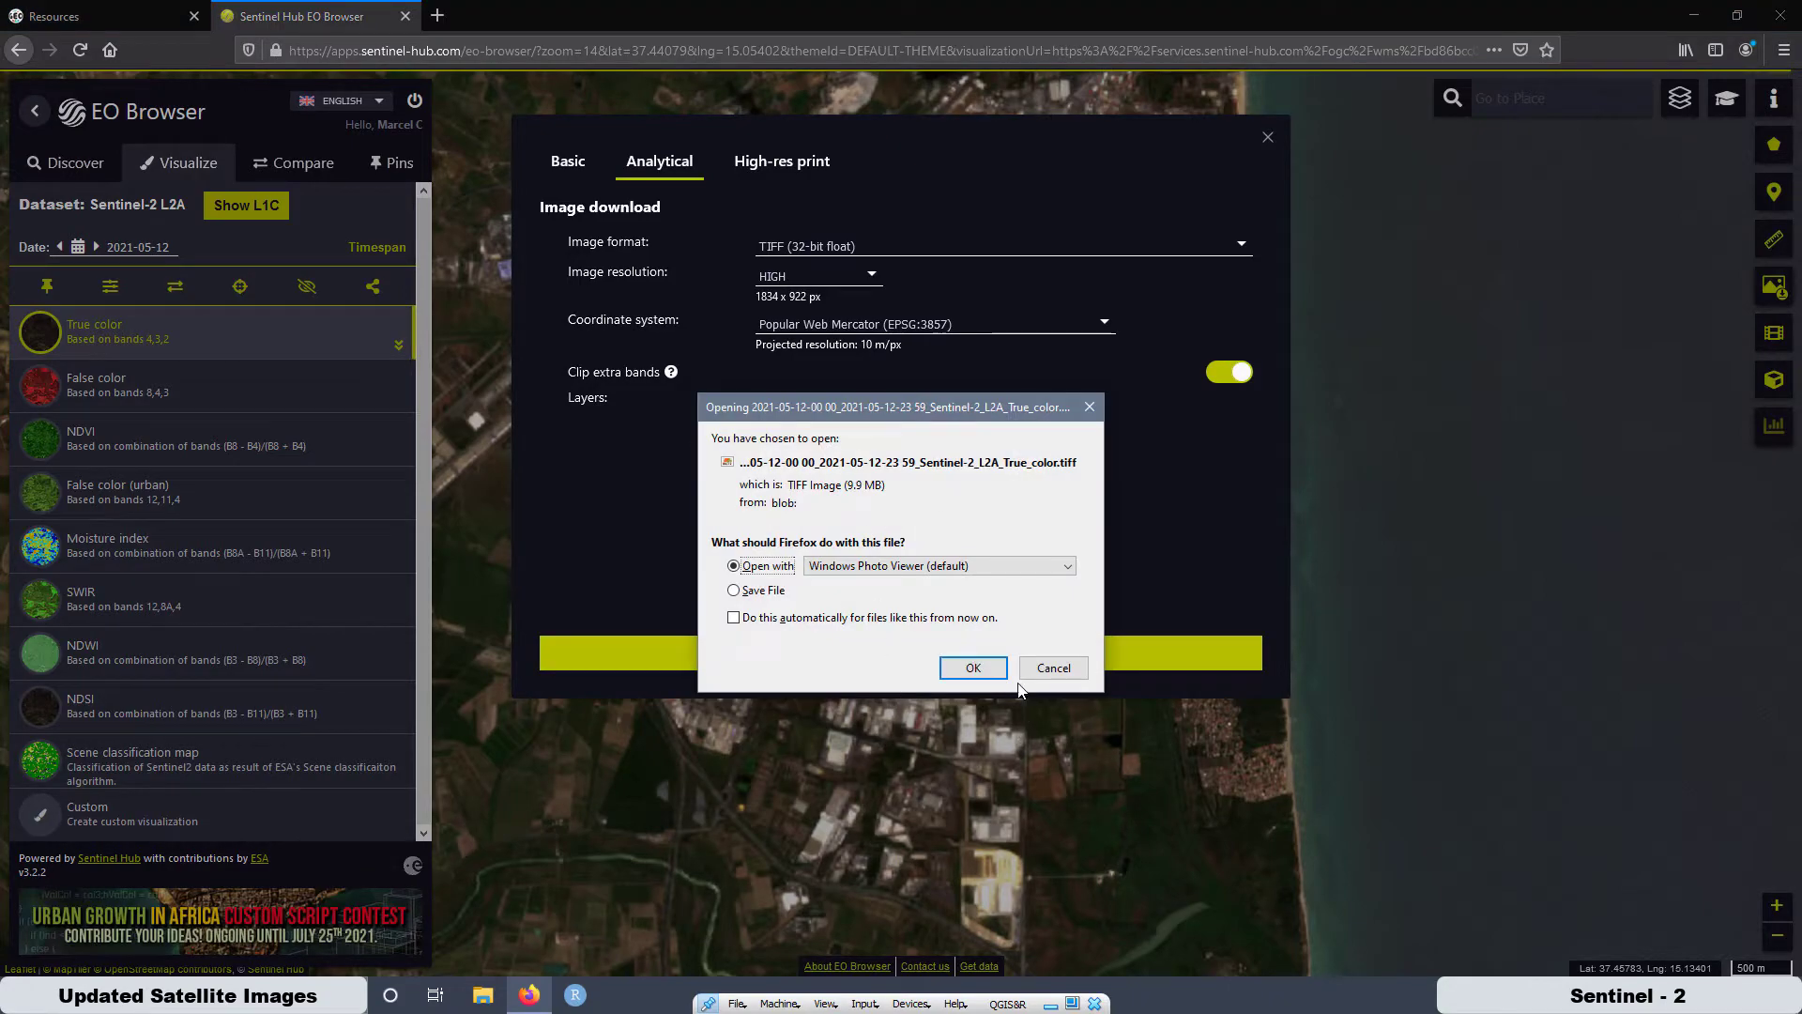
# Save the True_color TIFF to disk, then open its containing Downloads folder from Firefox's downloads list
pyautogui.click(735, 591)
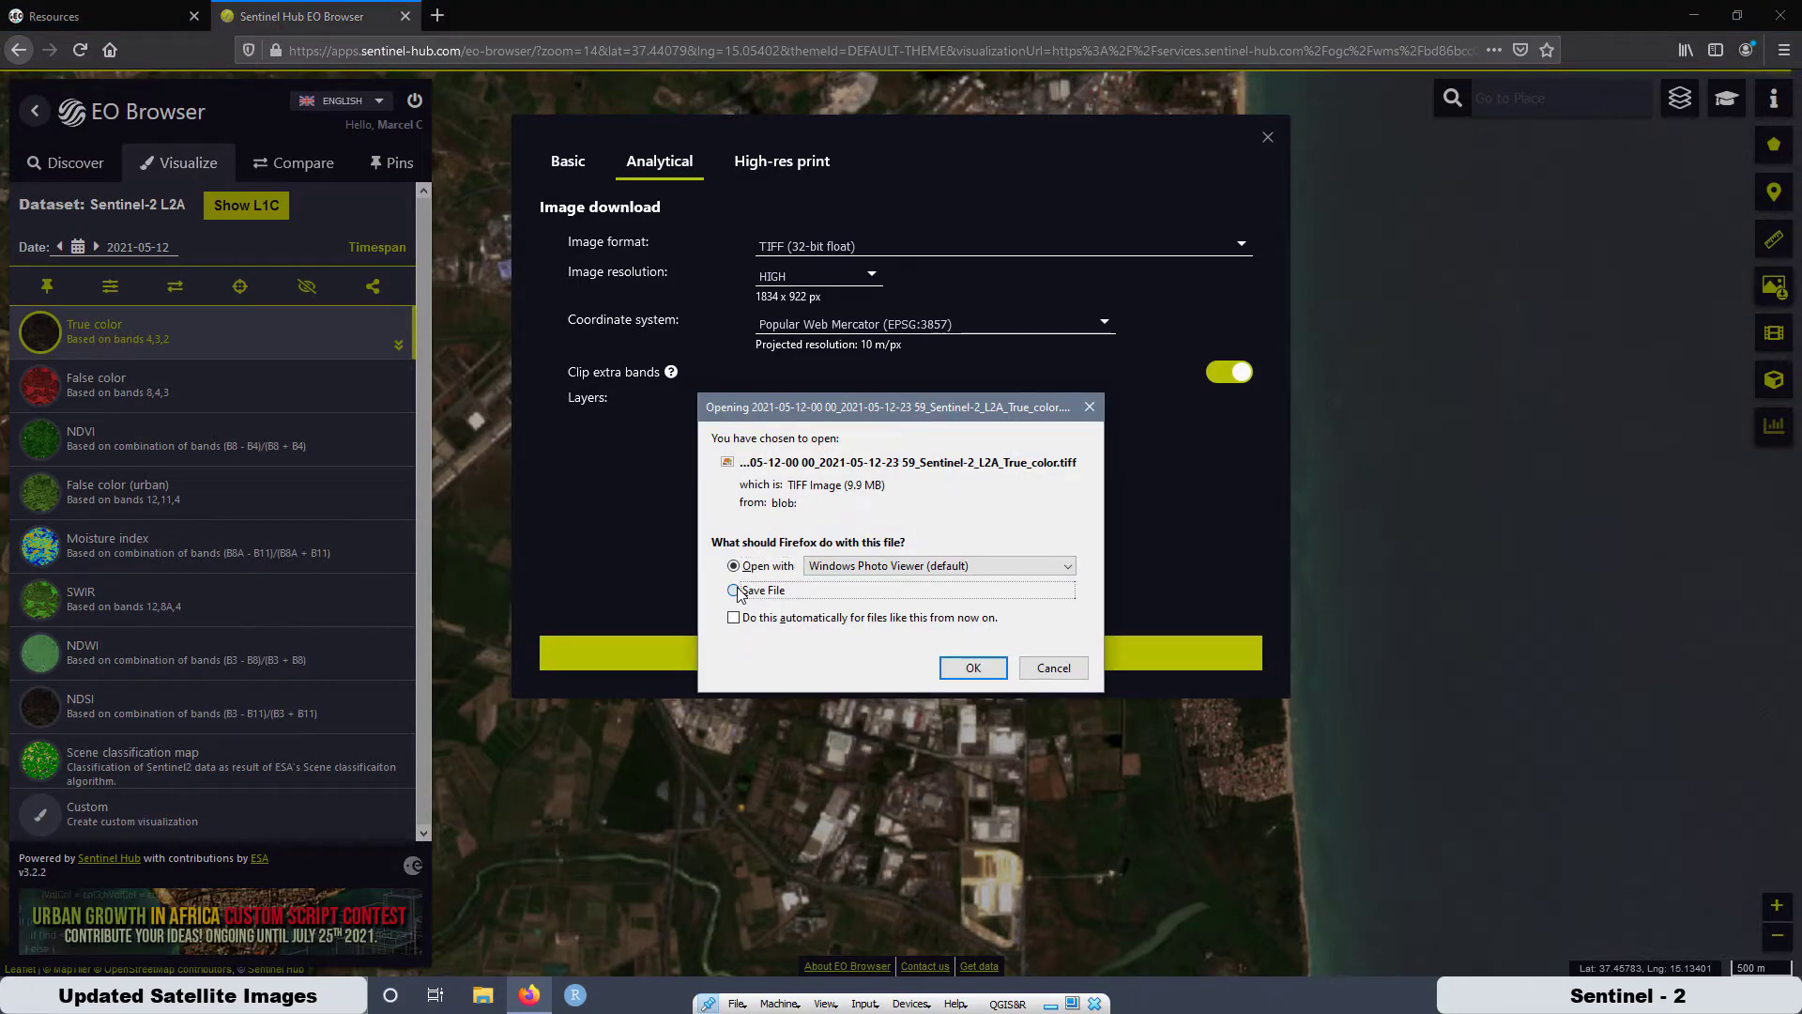
pyautogui.click(947, 668)
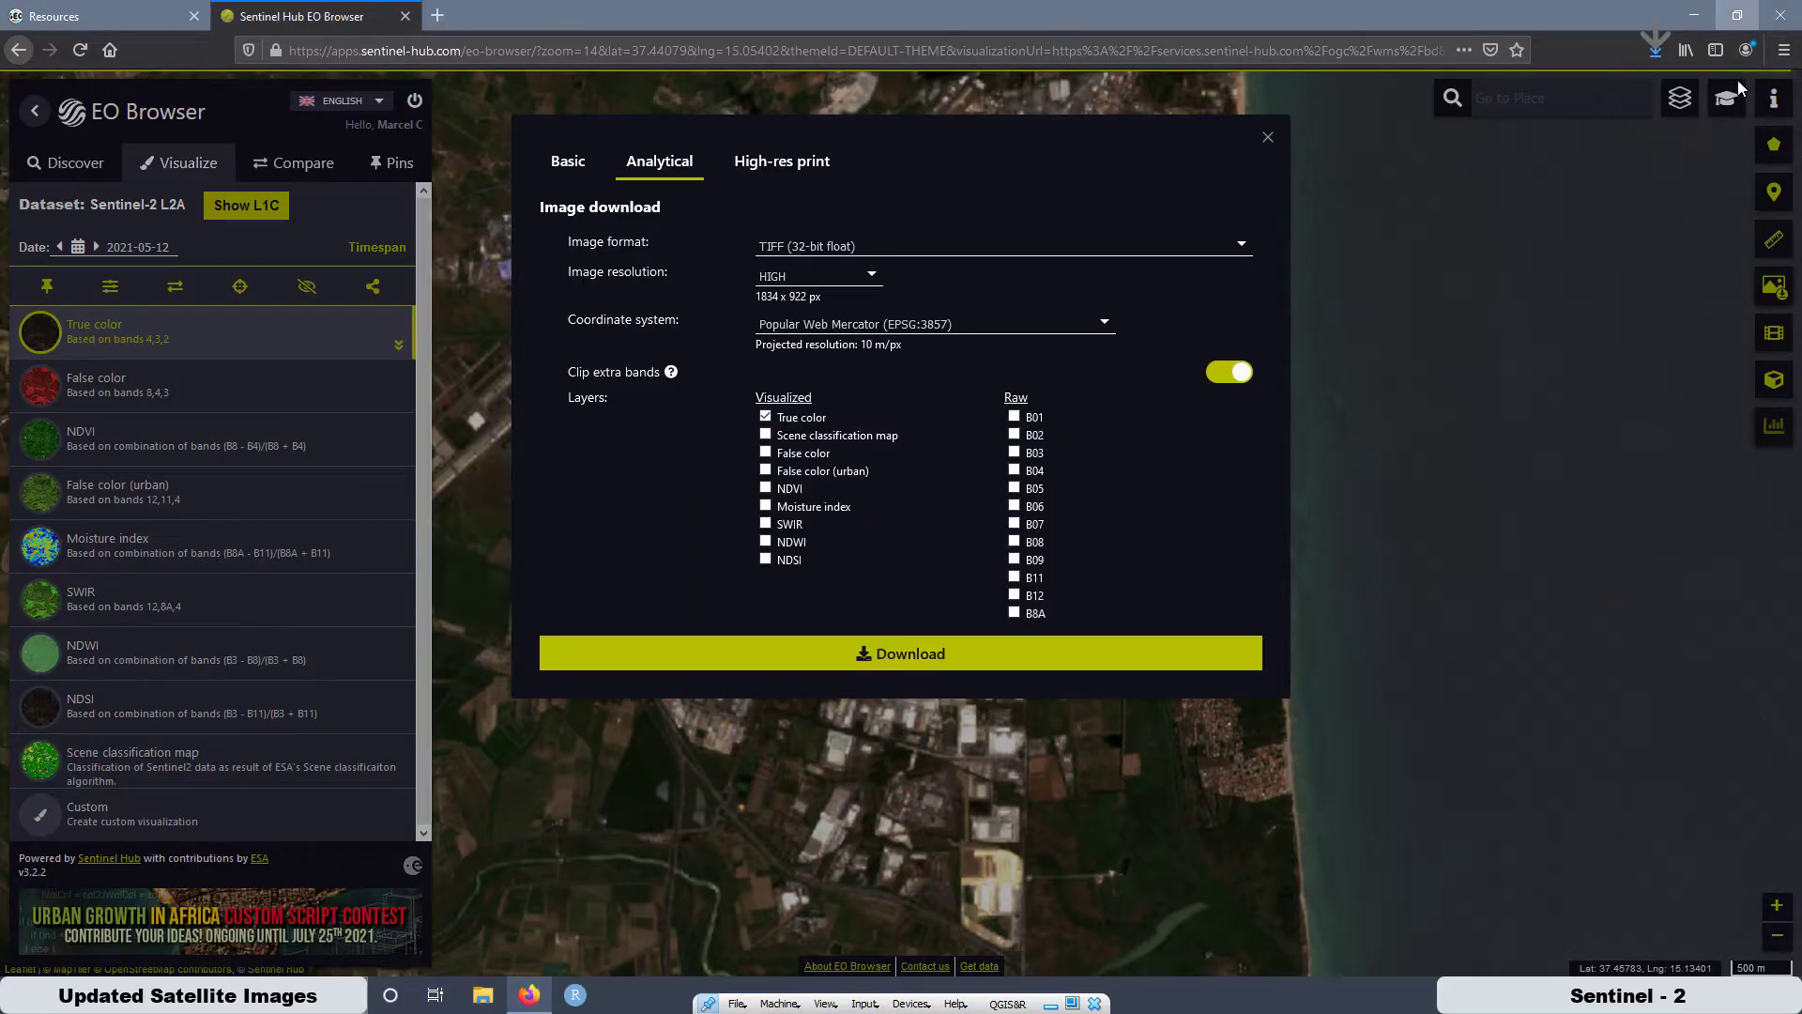
pyautogui.click(1654, 50)
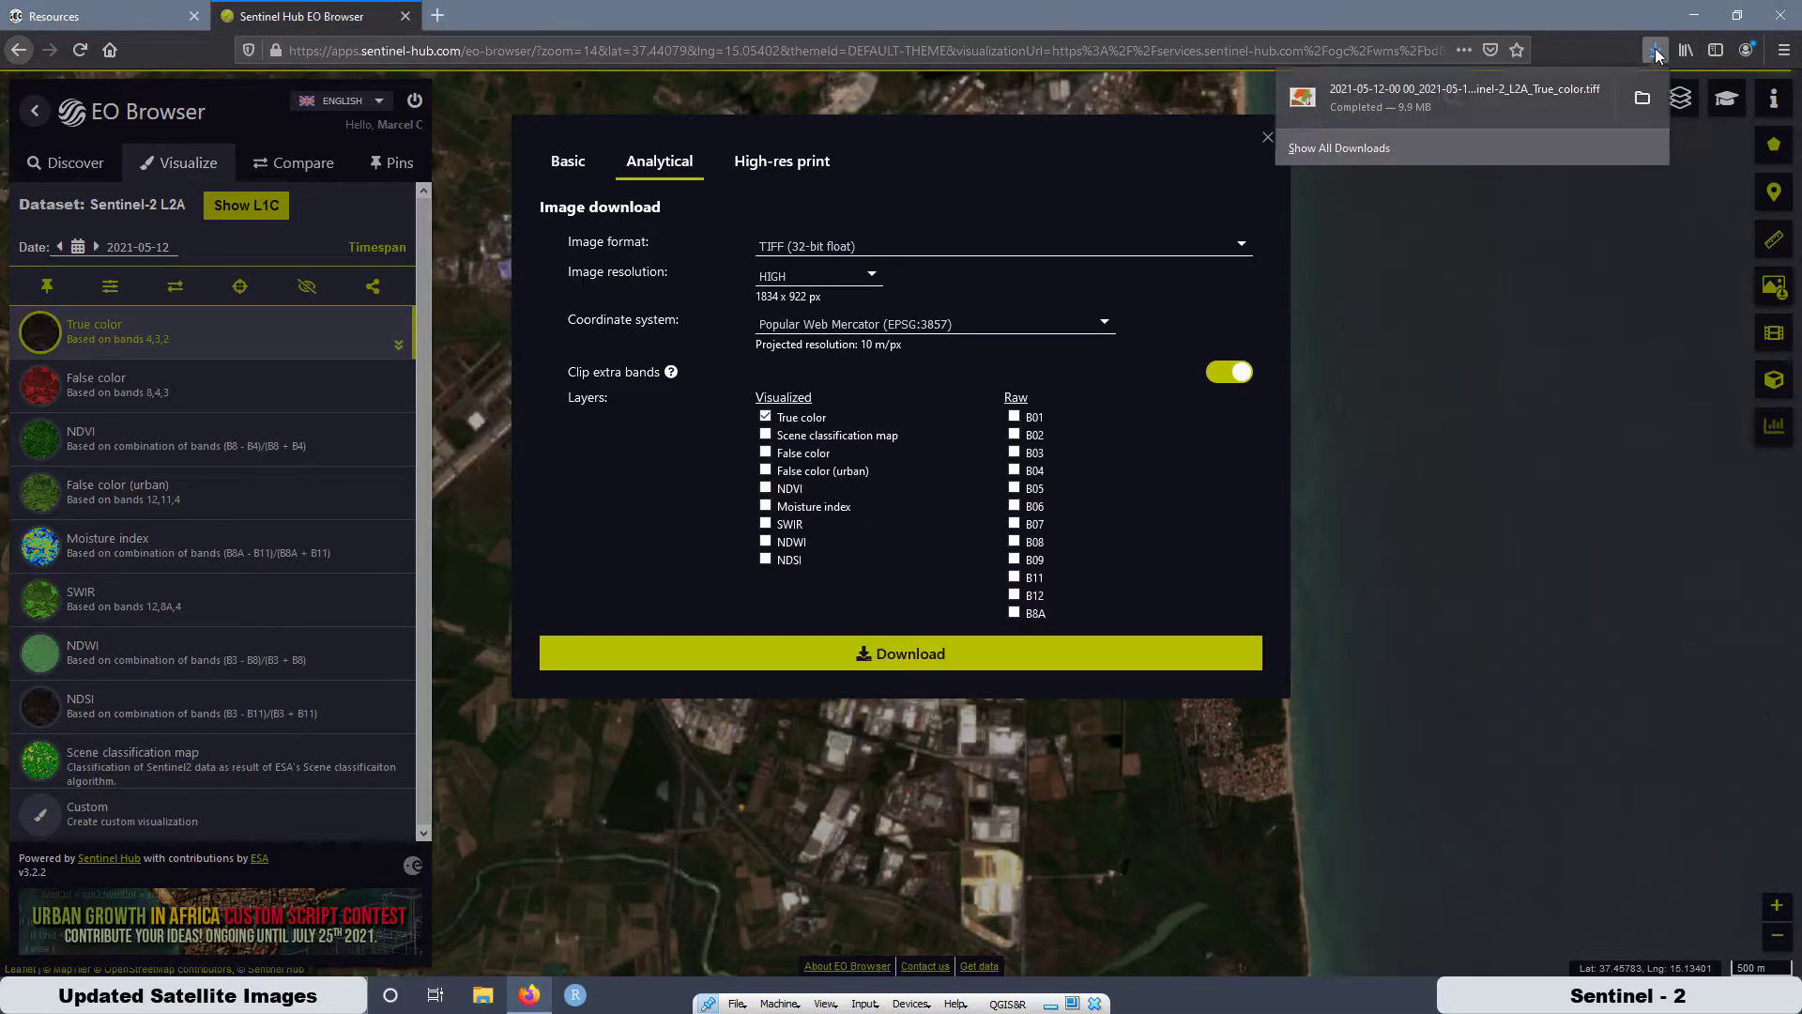
pyautogui.rightClick(1431, 103)
pyautogui.click(1464, 117)
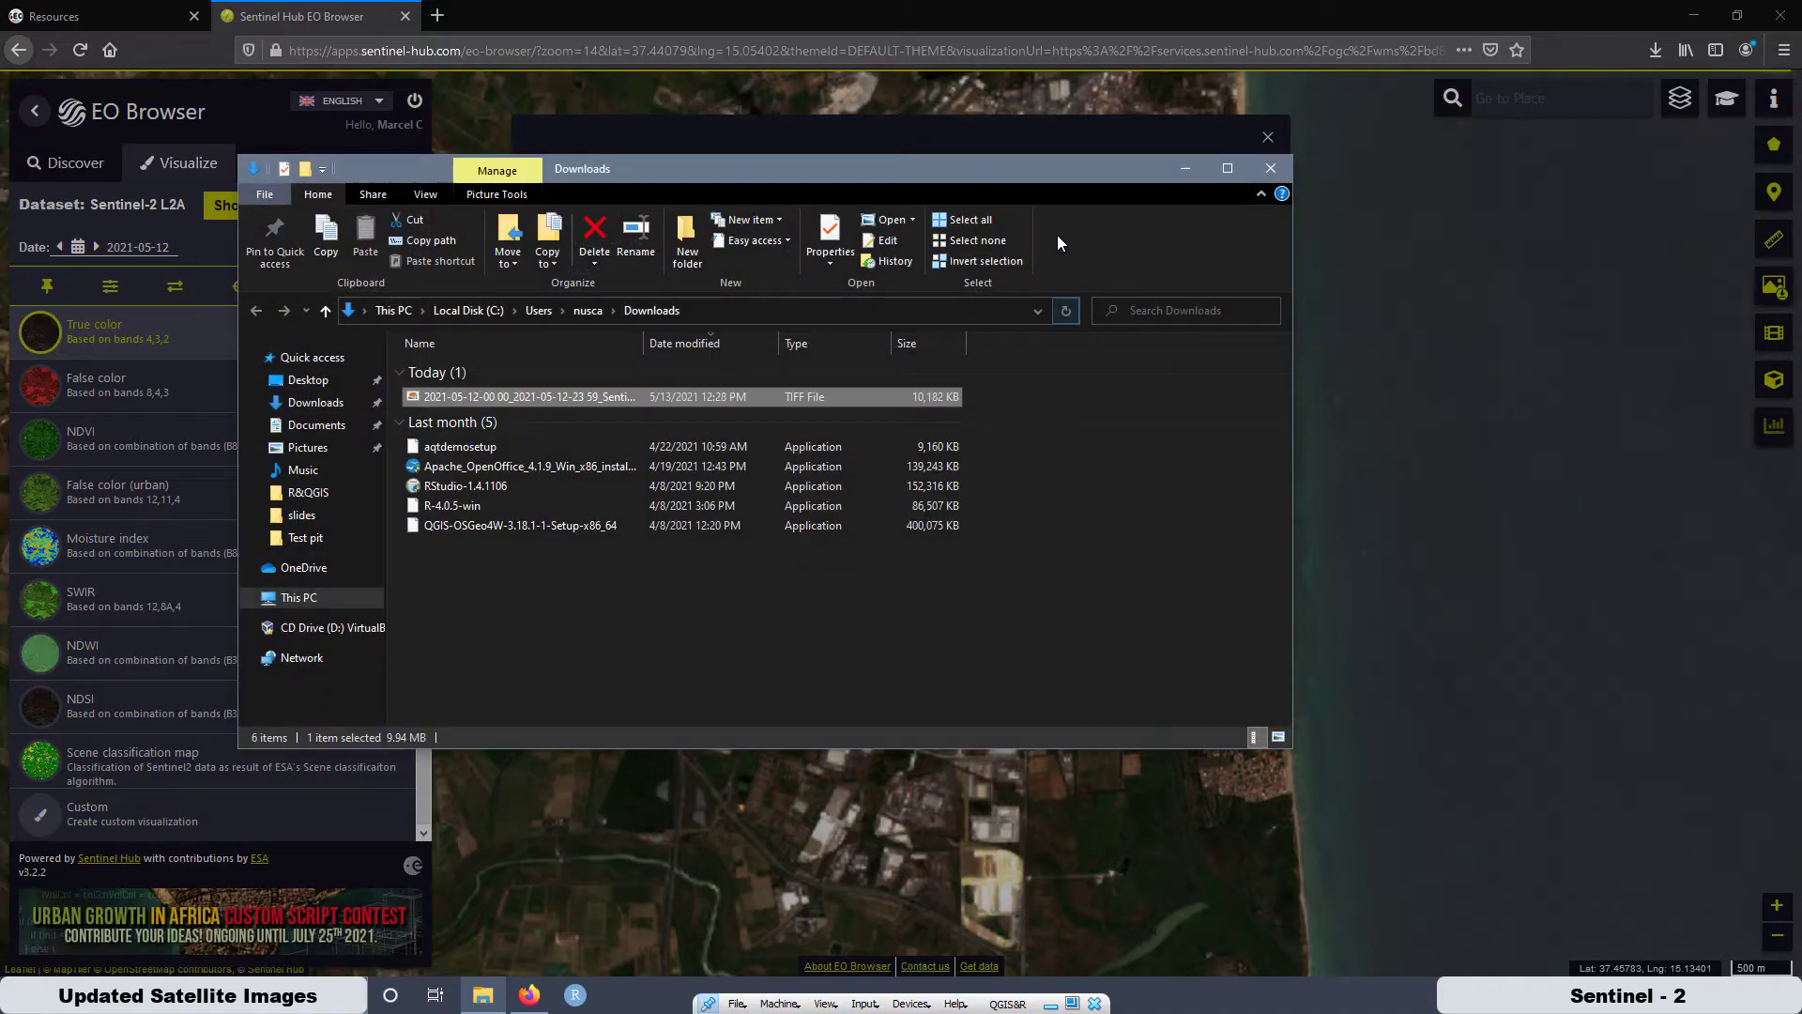
# Cut the TIFF from Downloads, then minimize the browser and close the Explorer window
pyautogui.rightClick(470, 393)
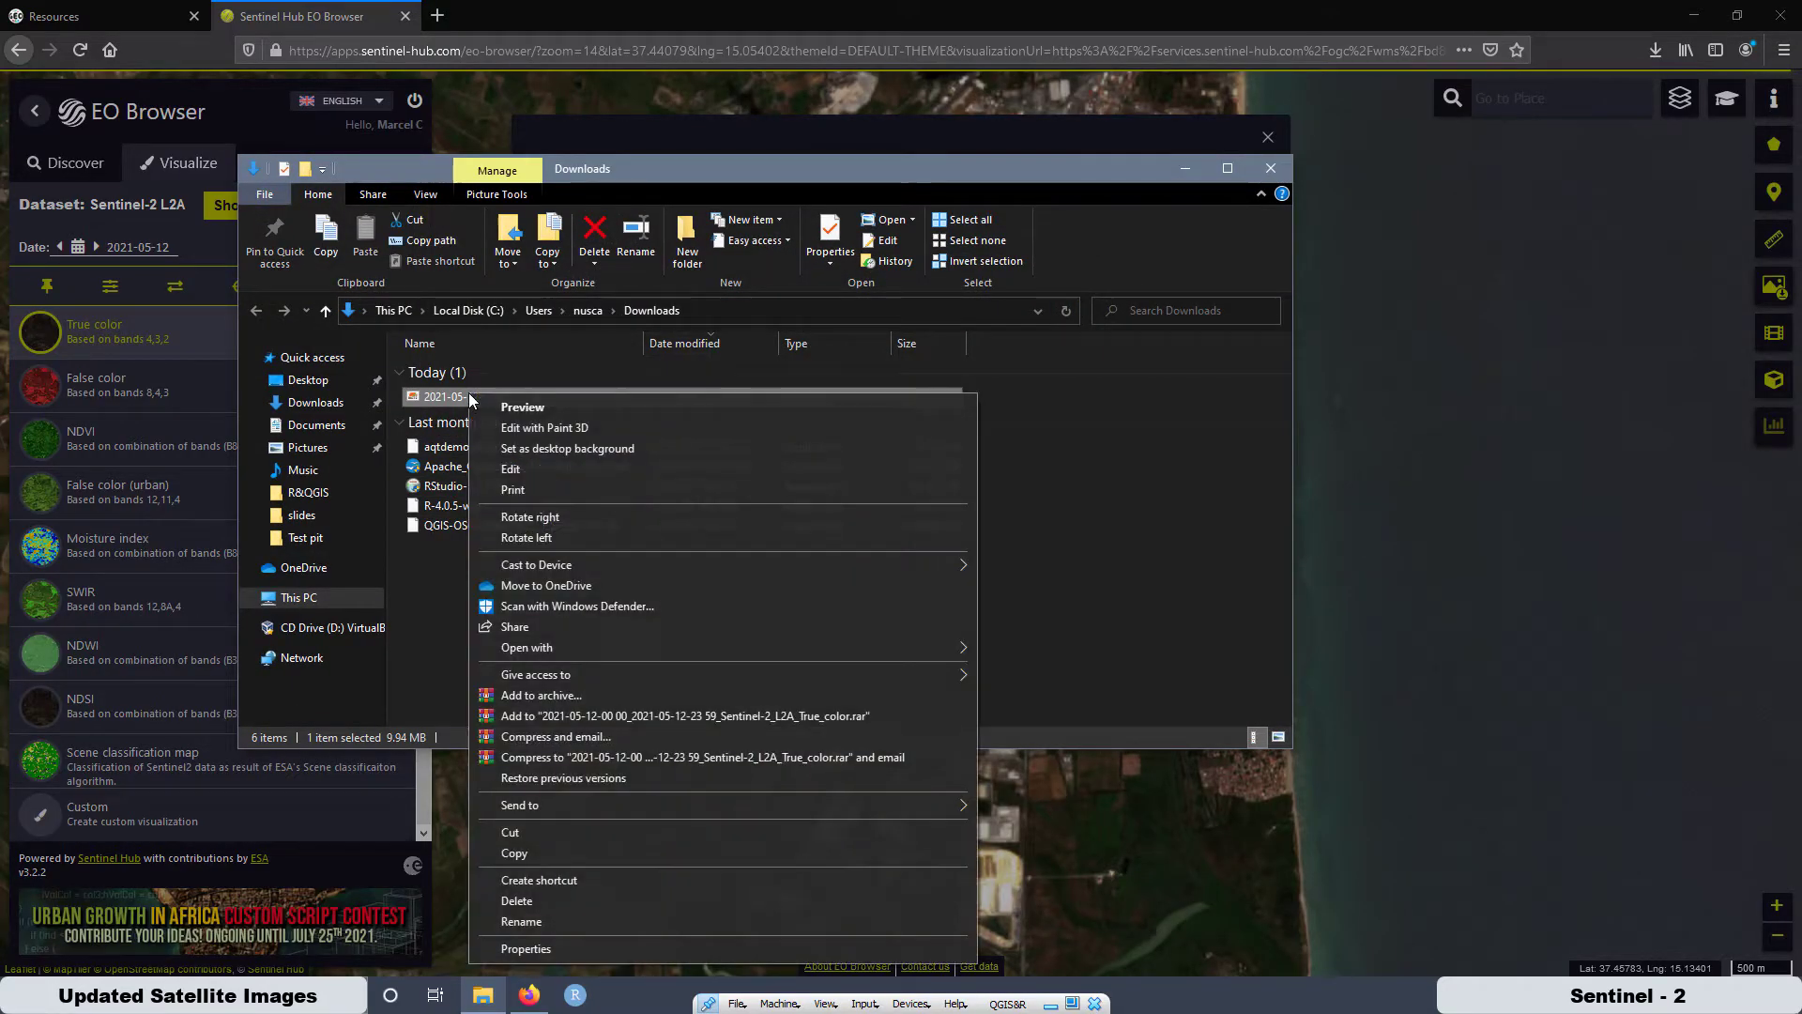
pyautogui.click(535, 834)
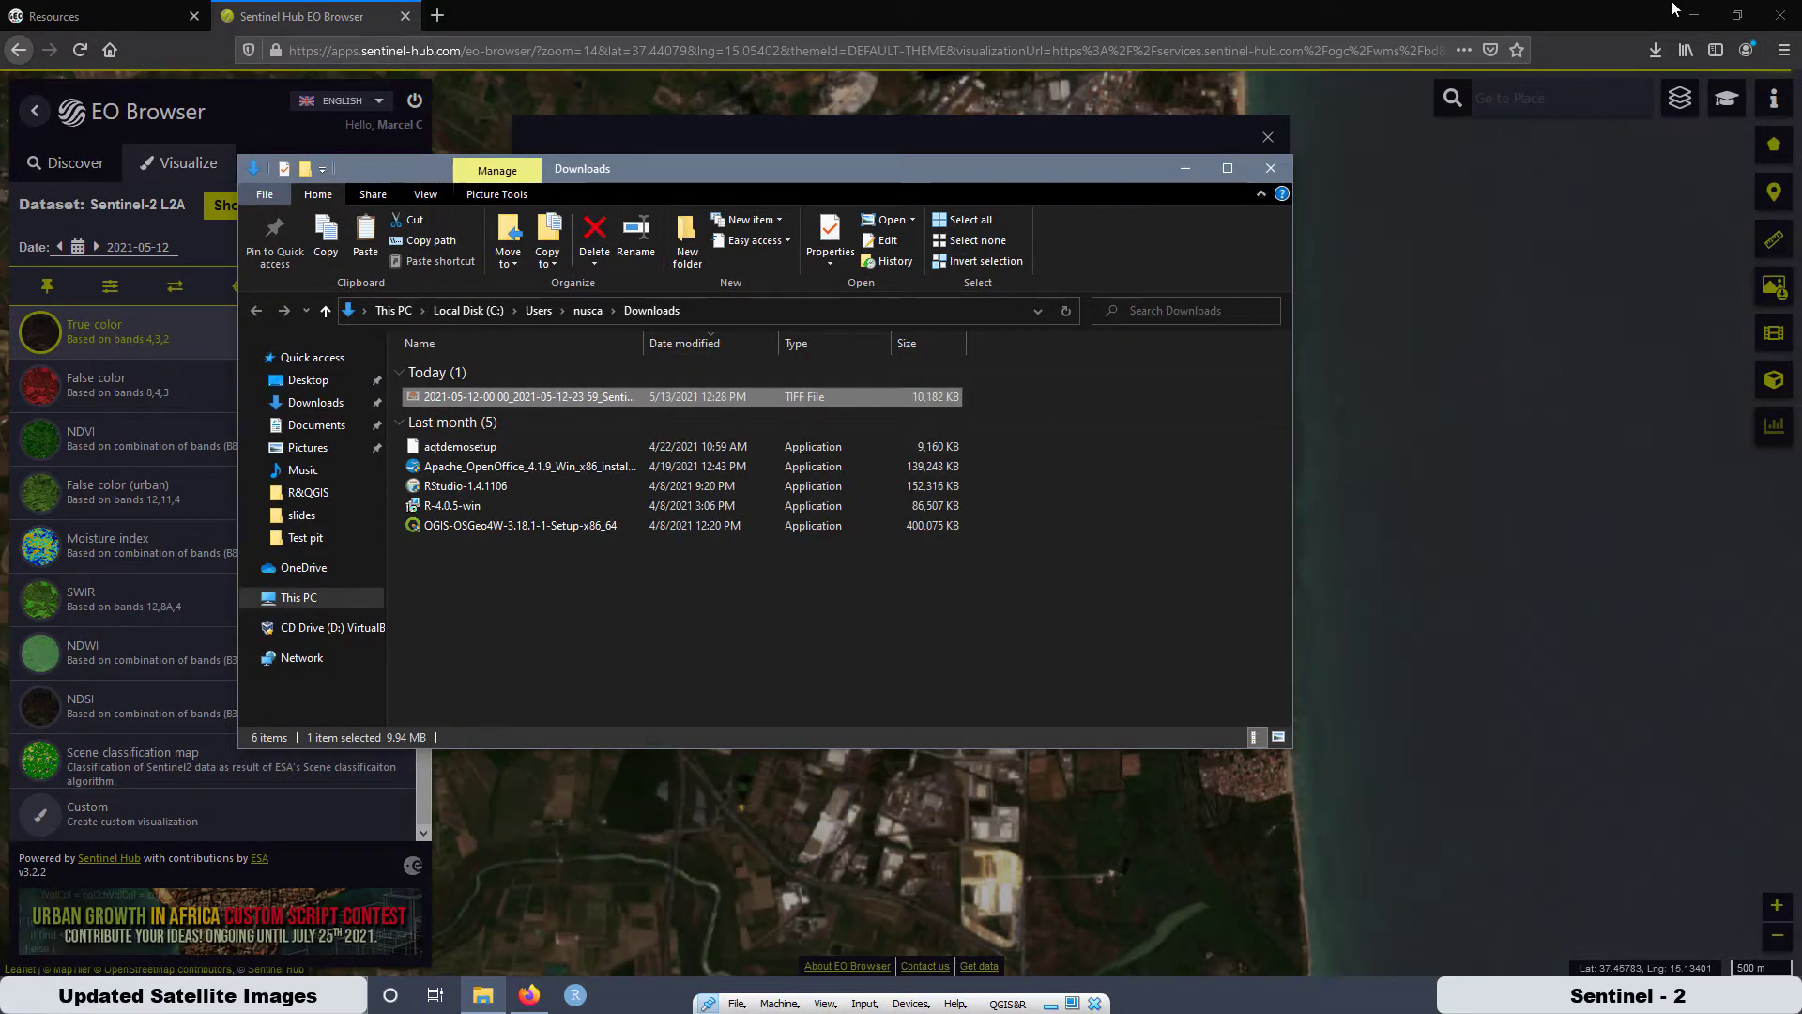
pyautogui.click(1694, 16)
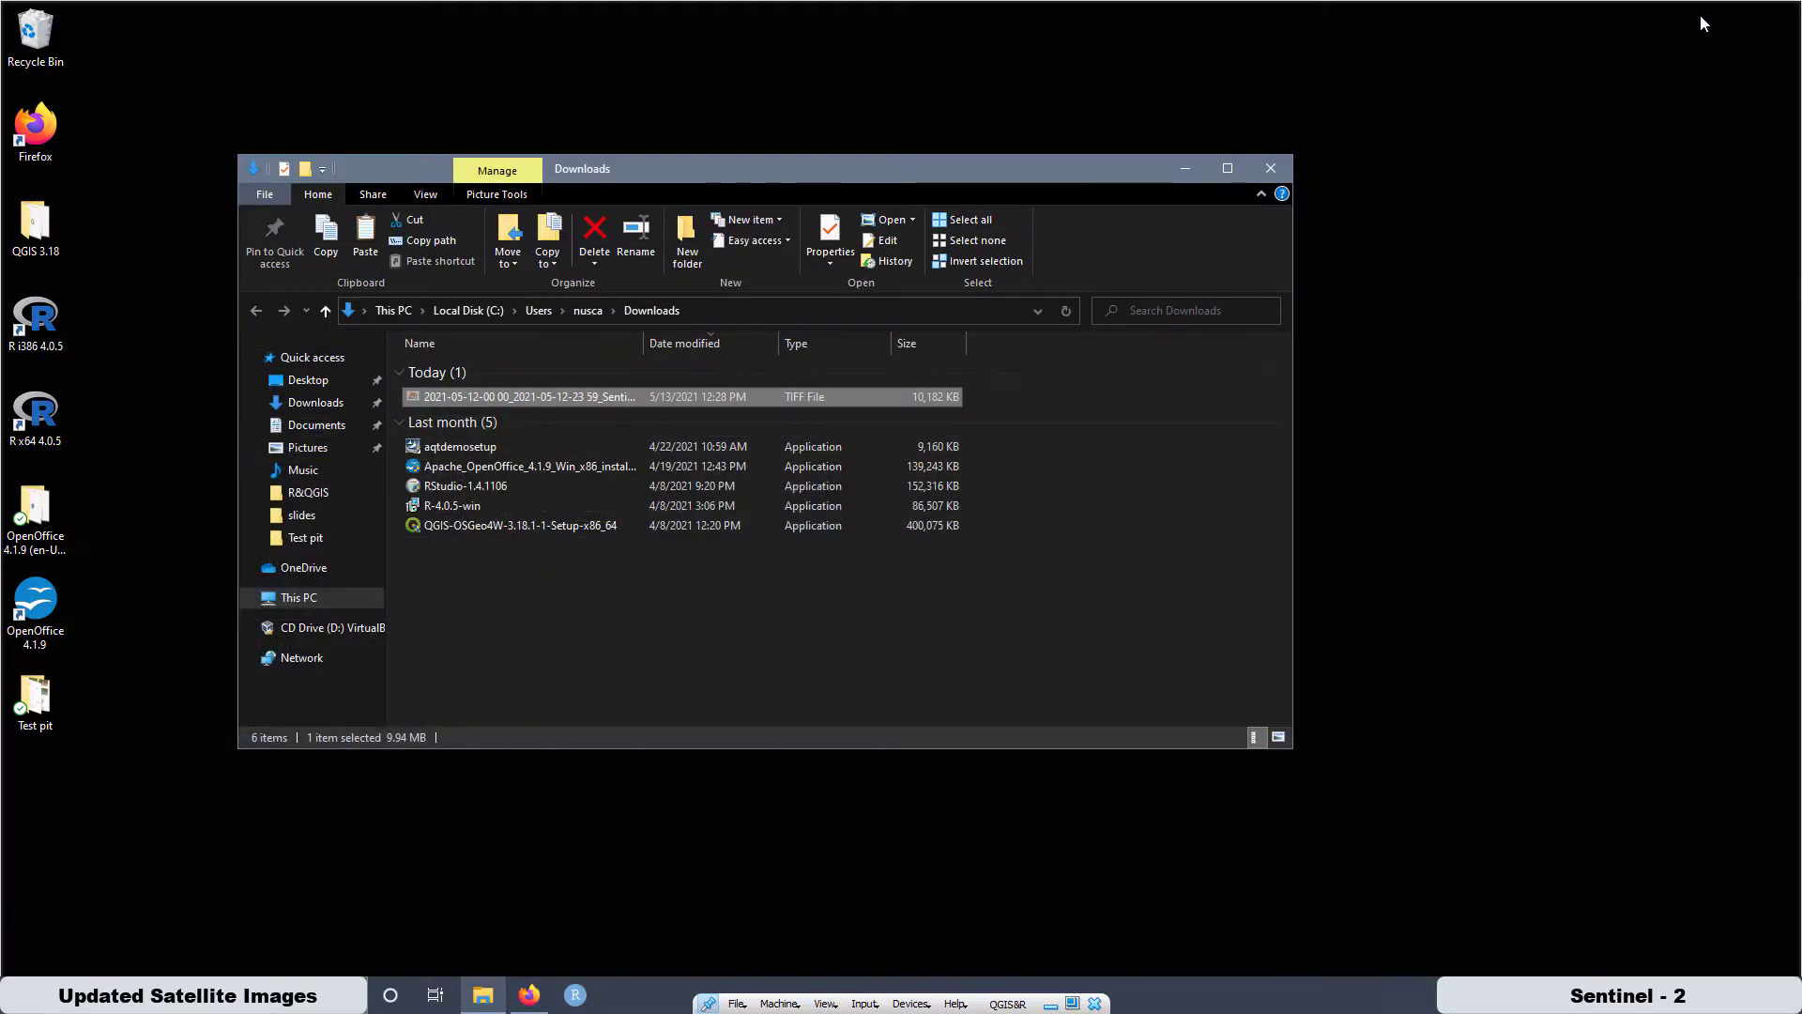
pyautogui.click(1269, 169)
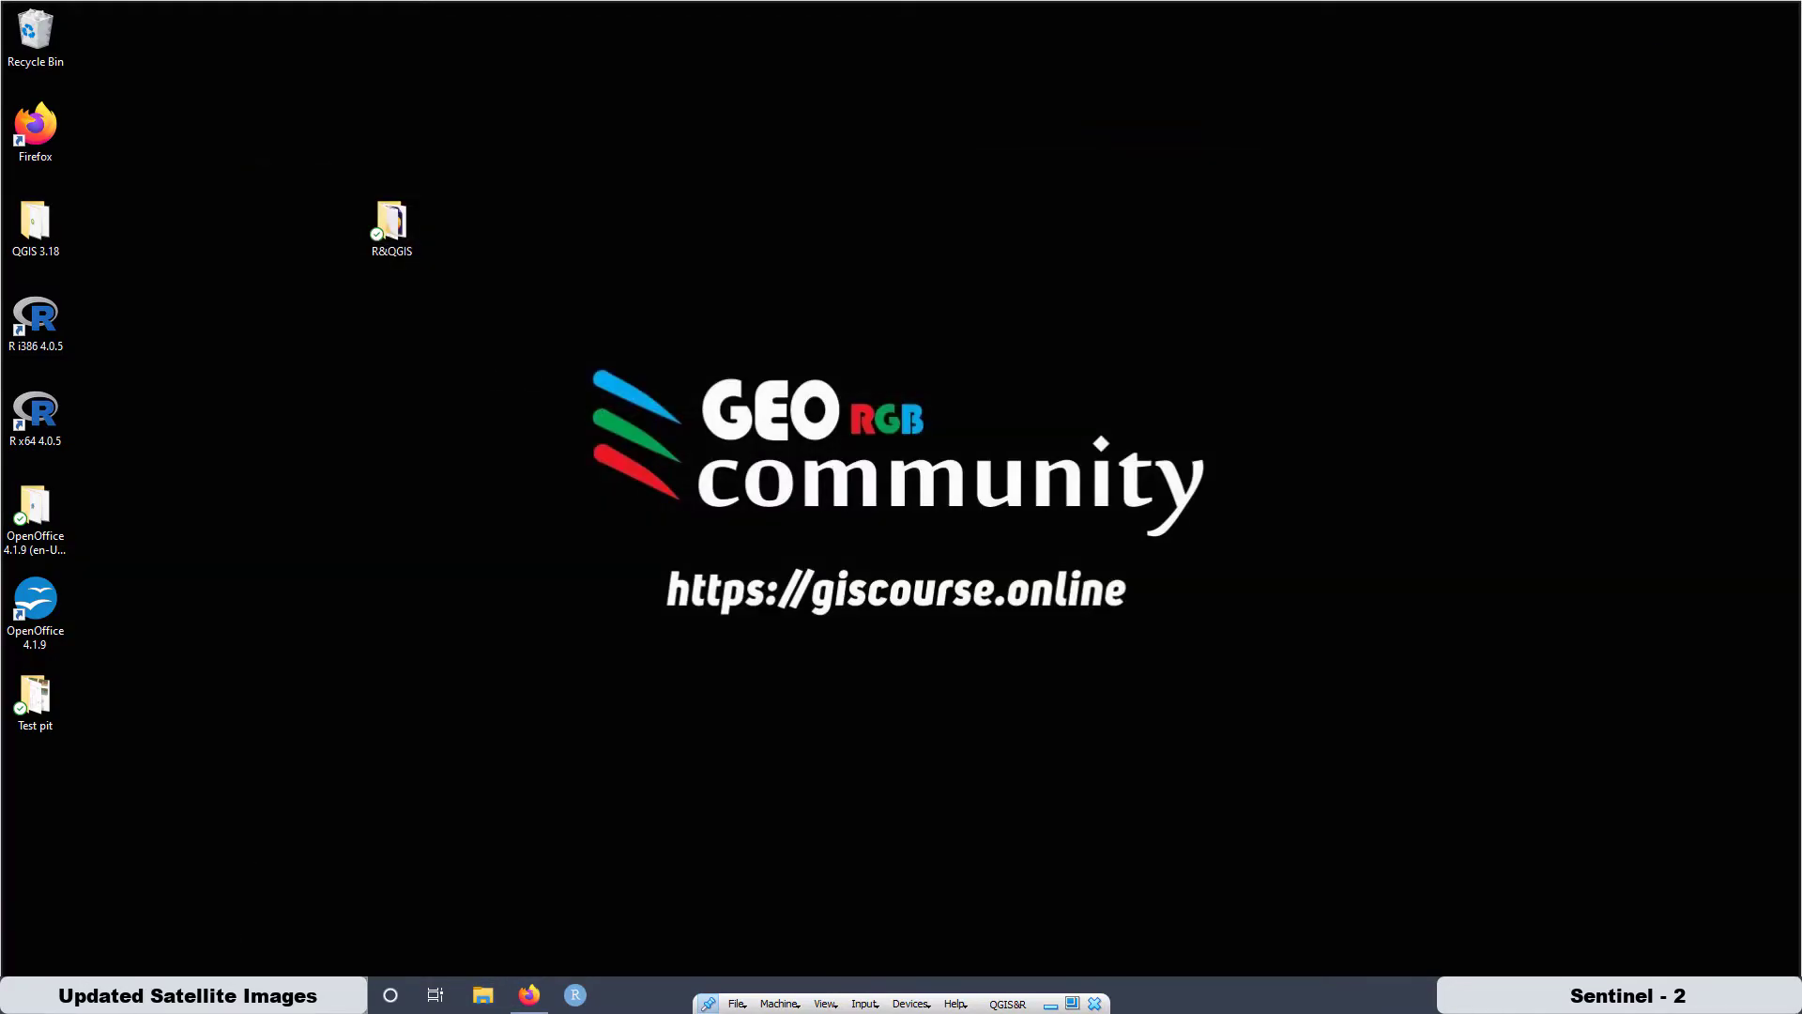
# Launch QGIS from the Start menu and paste the TIFF onto the desktop
pyautogui.press('super')
pyautogui.click(554, 518)
pyautogui.rightClick(594, 235)
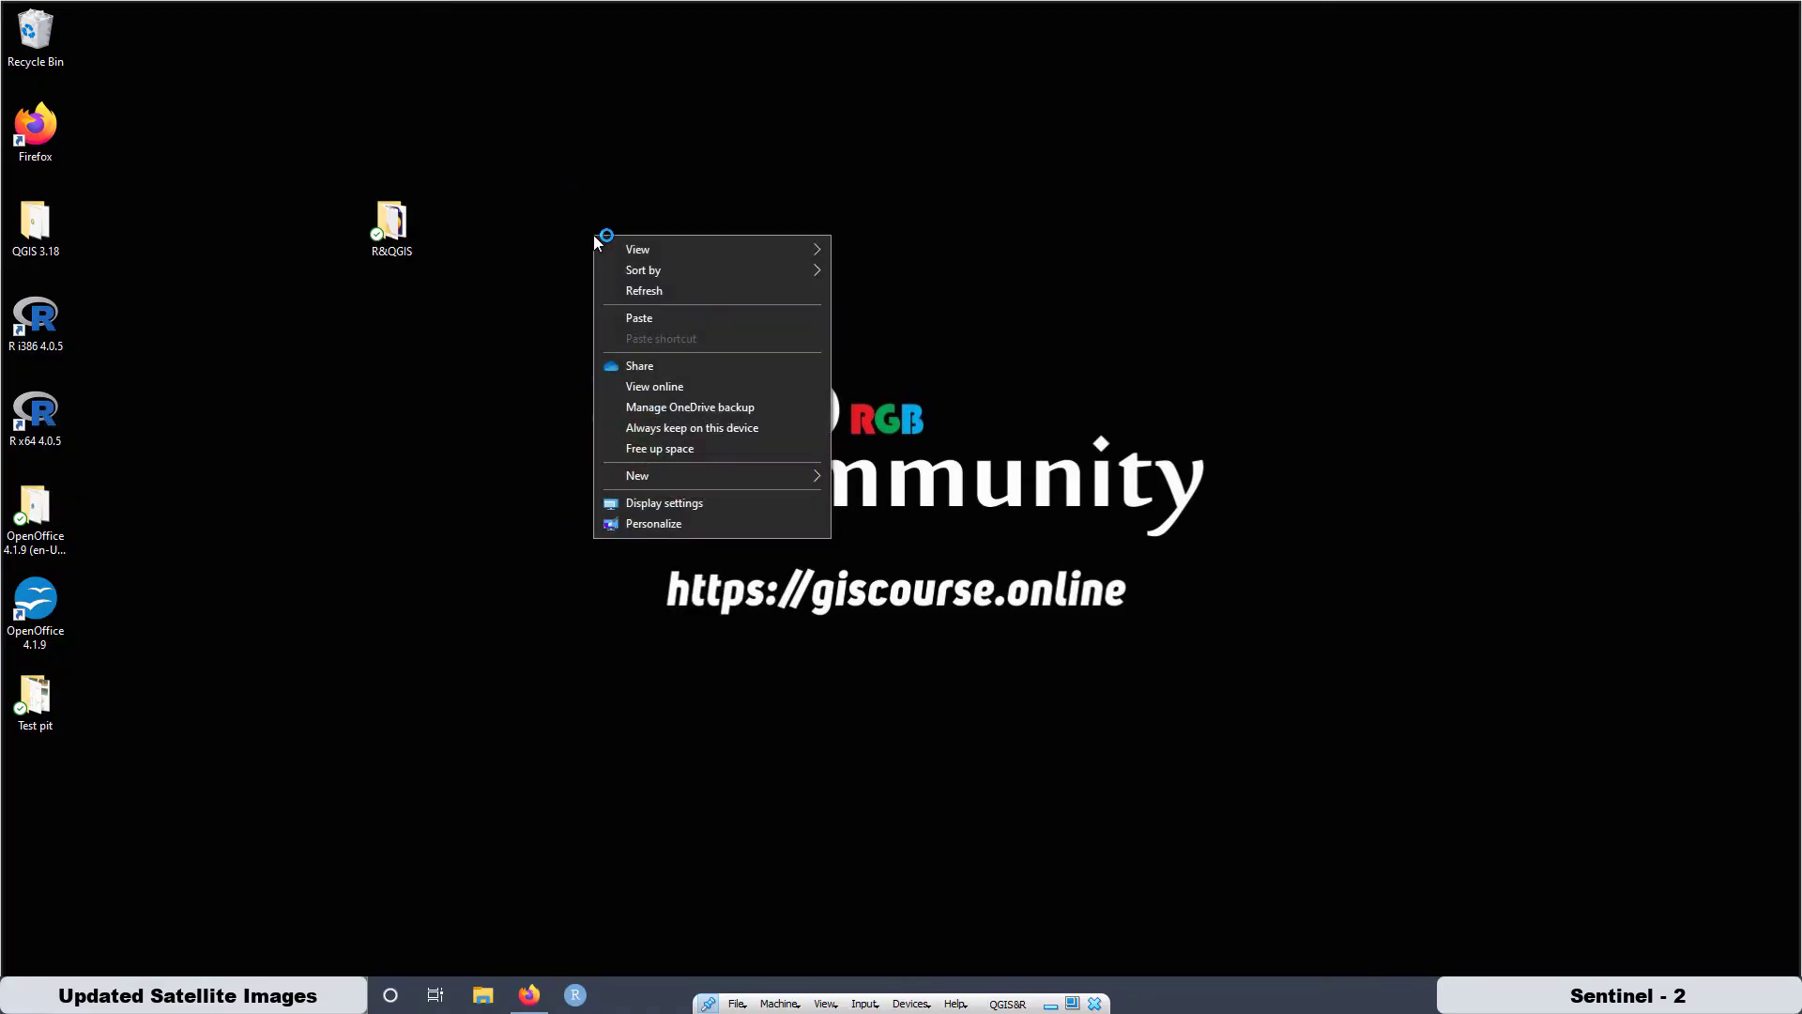
pyautogui.click(647, 322)
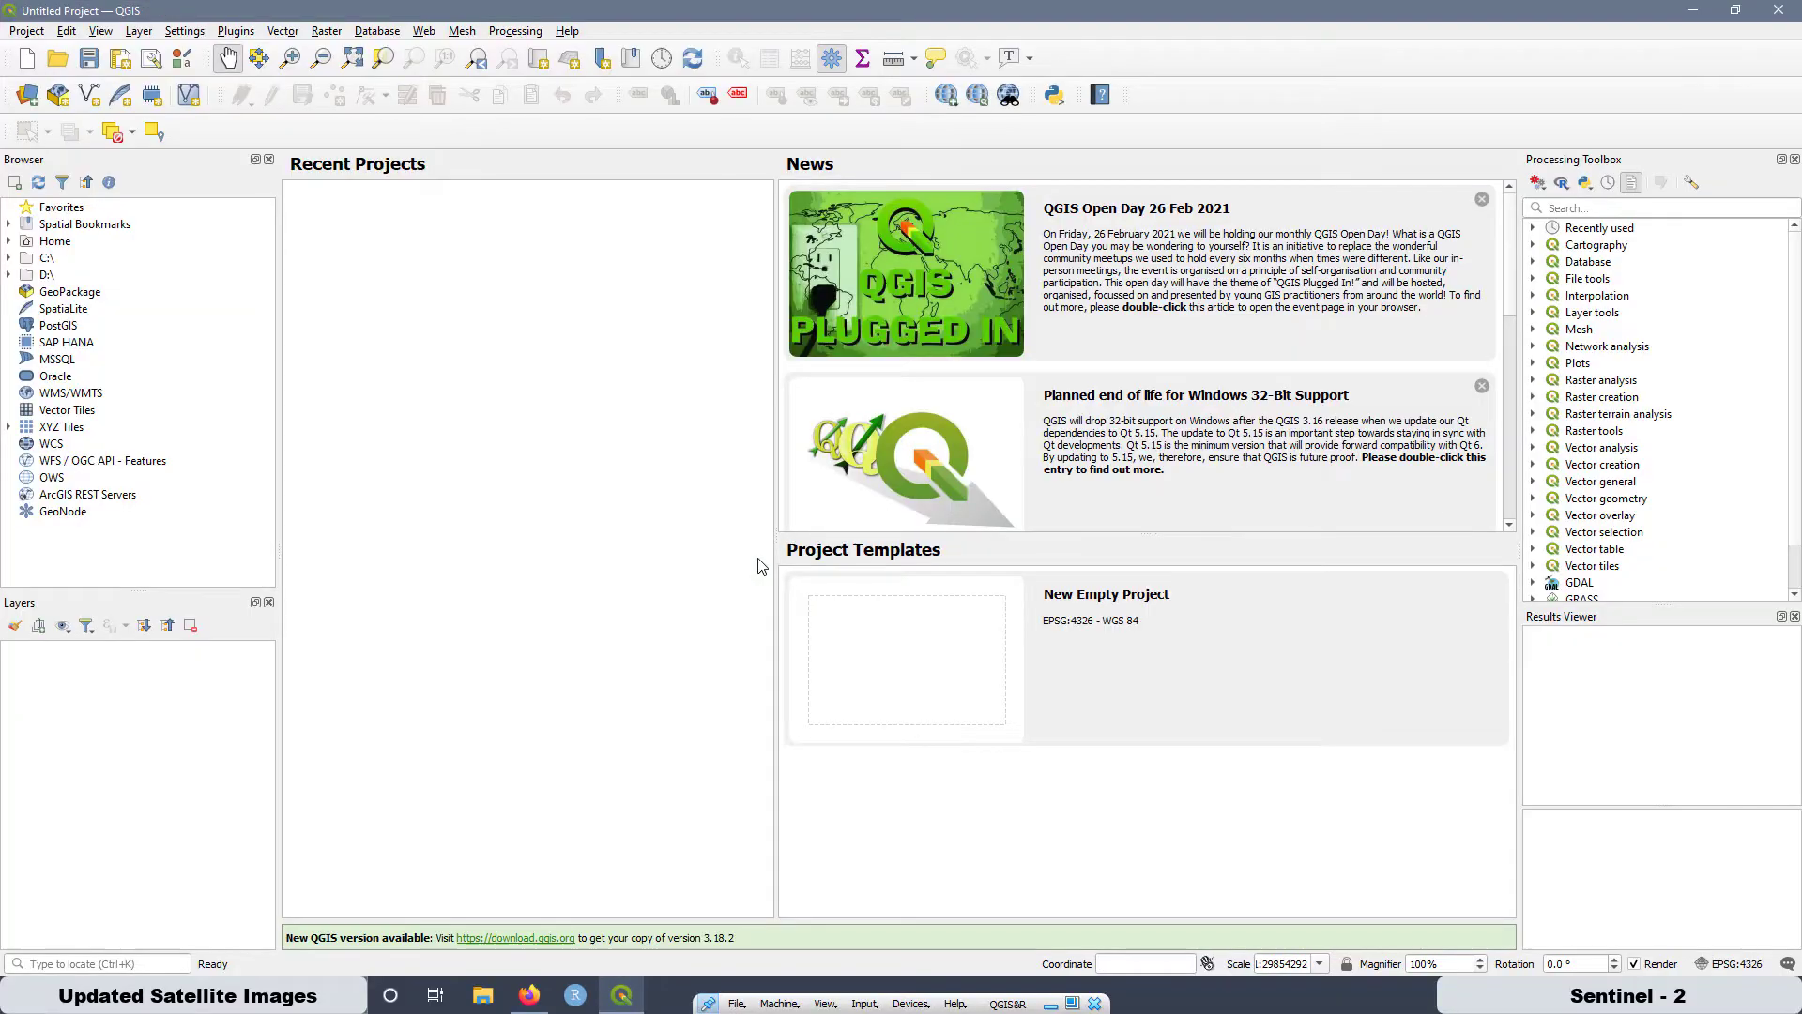
# Add the desktop Sentinel-2 TIFF as a raster layer through the Data Source Manager's Raster source
pyautogui.click(27, 93)
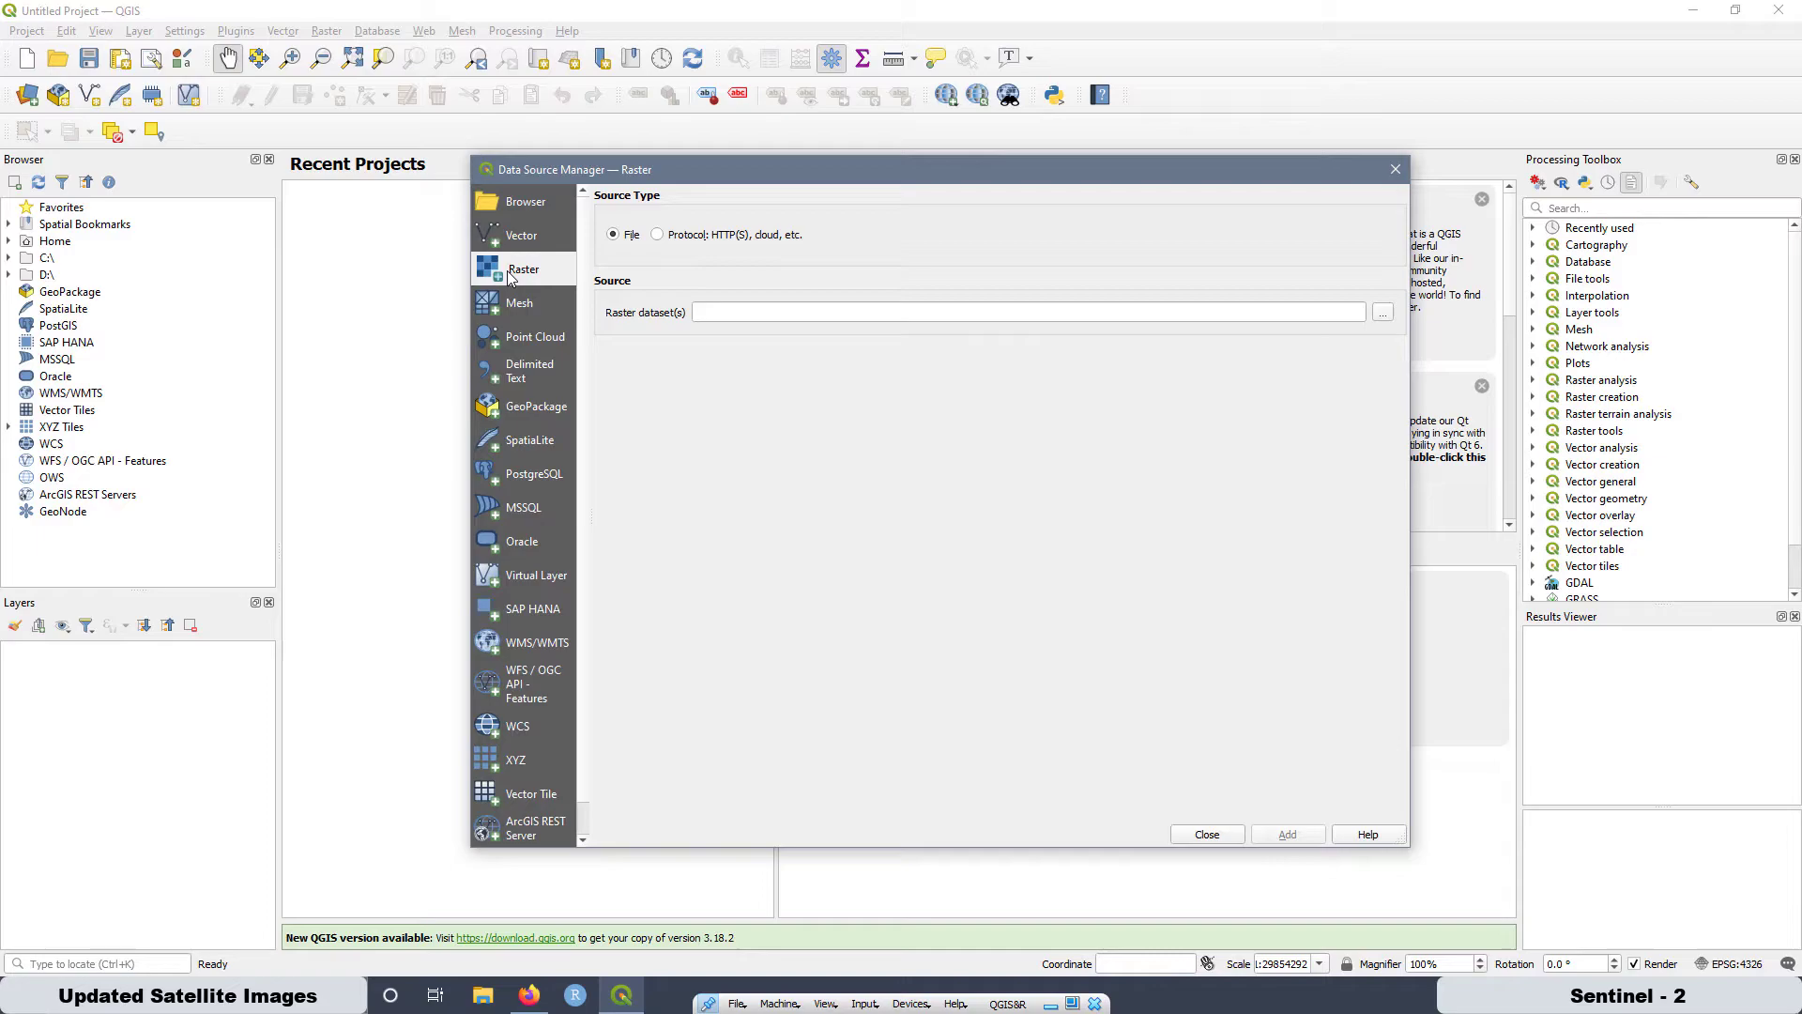
pyautogui.click(1381, 316)
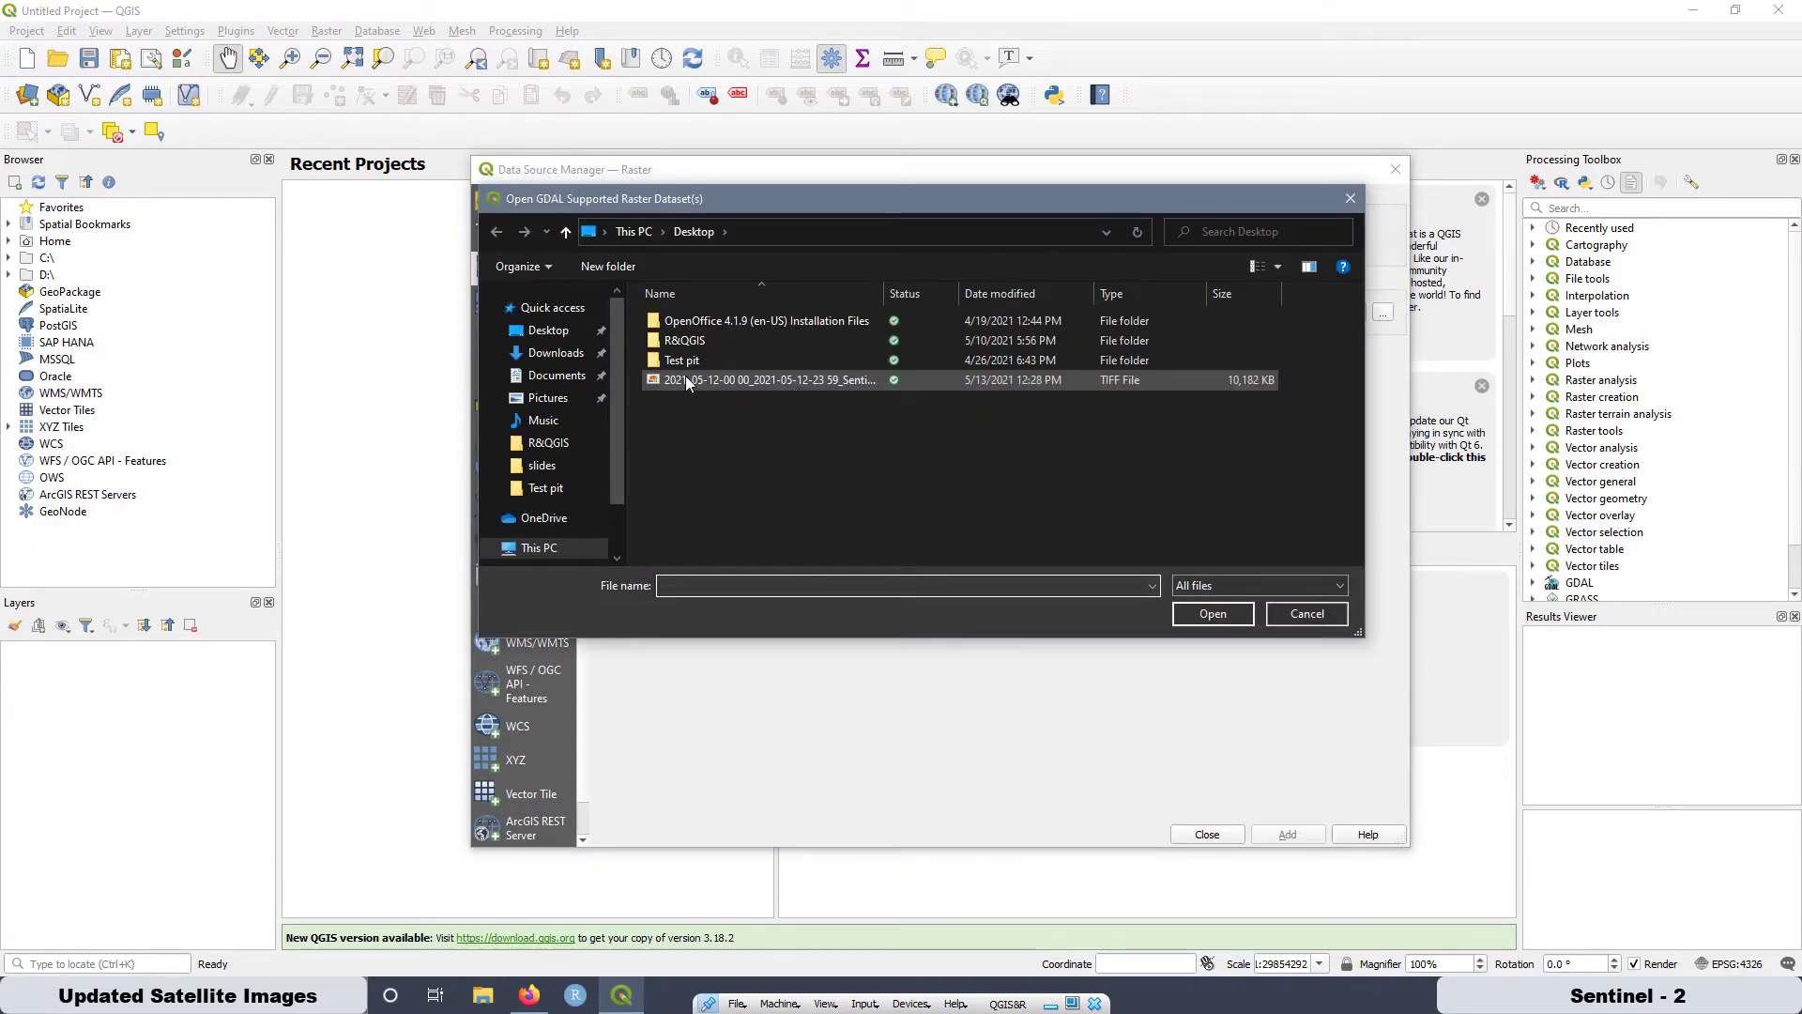
pyautogui.click(686, 382)
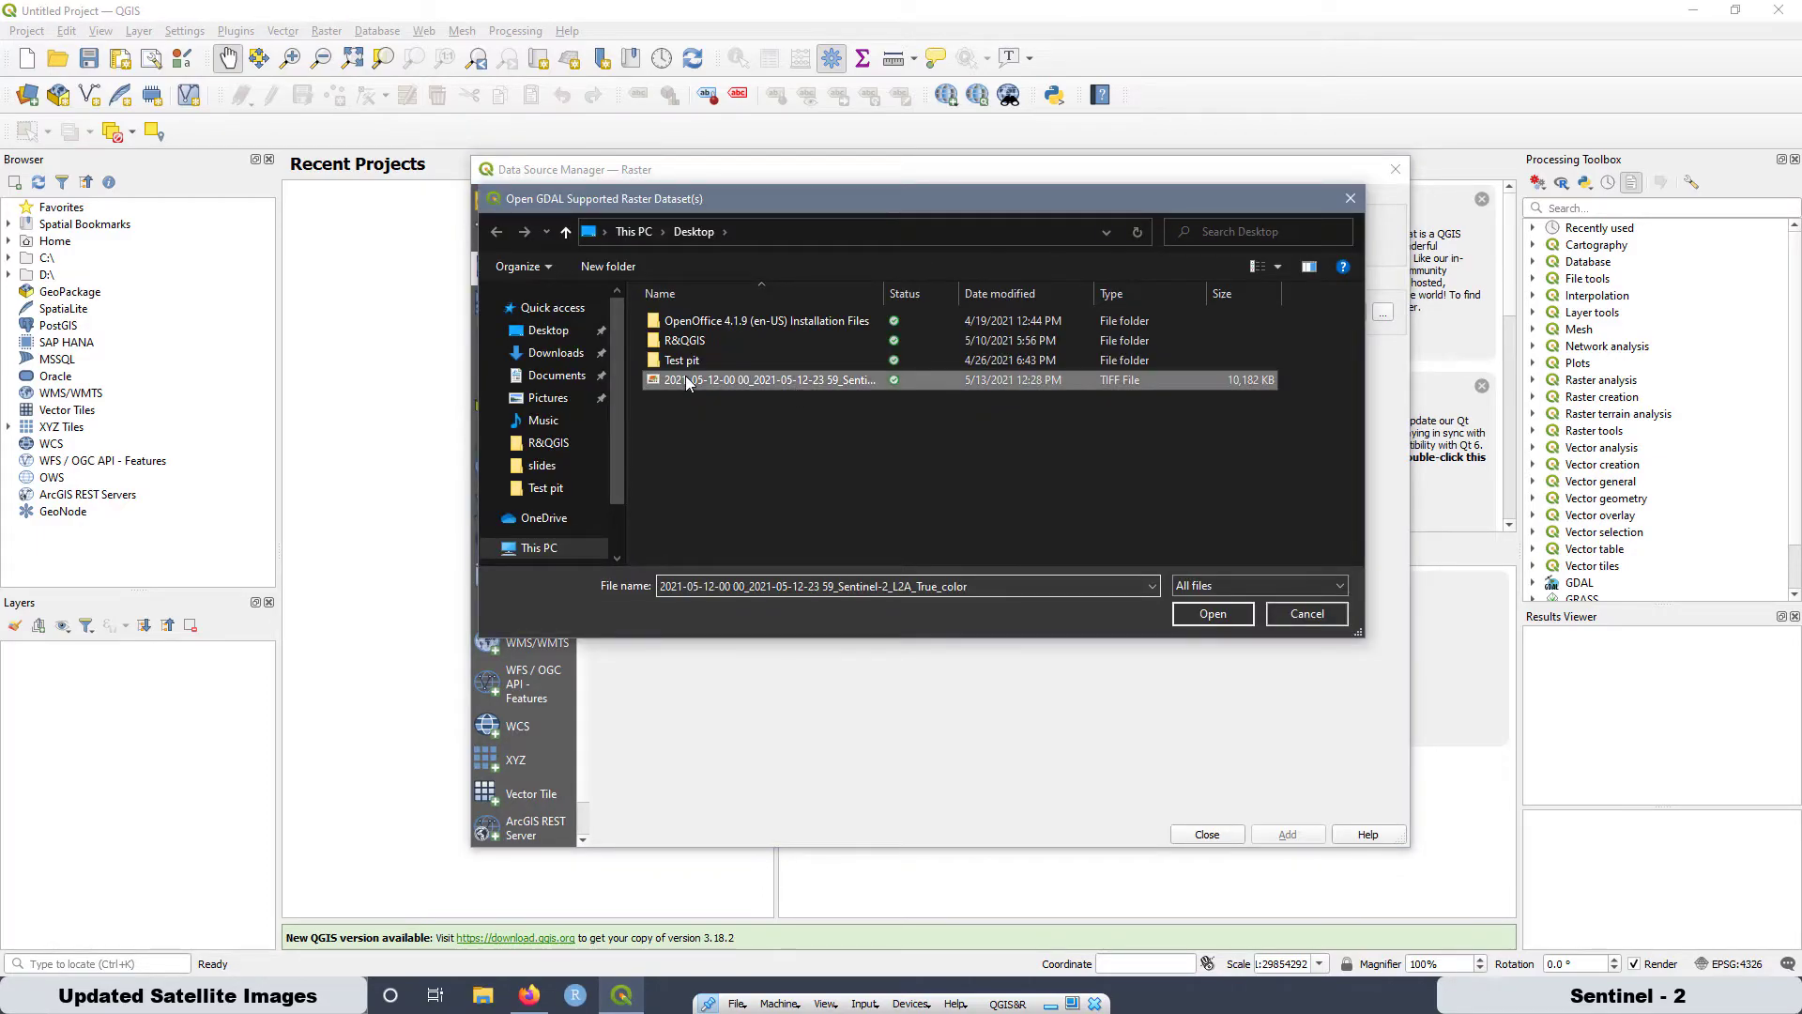
pyautogui.click(1210, 613)
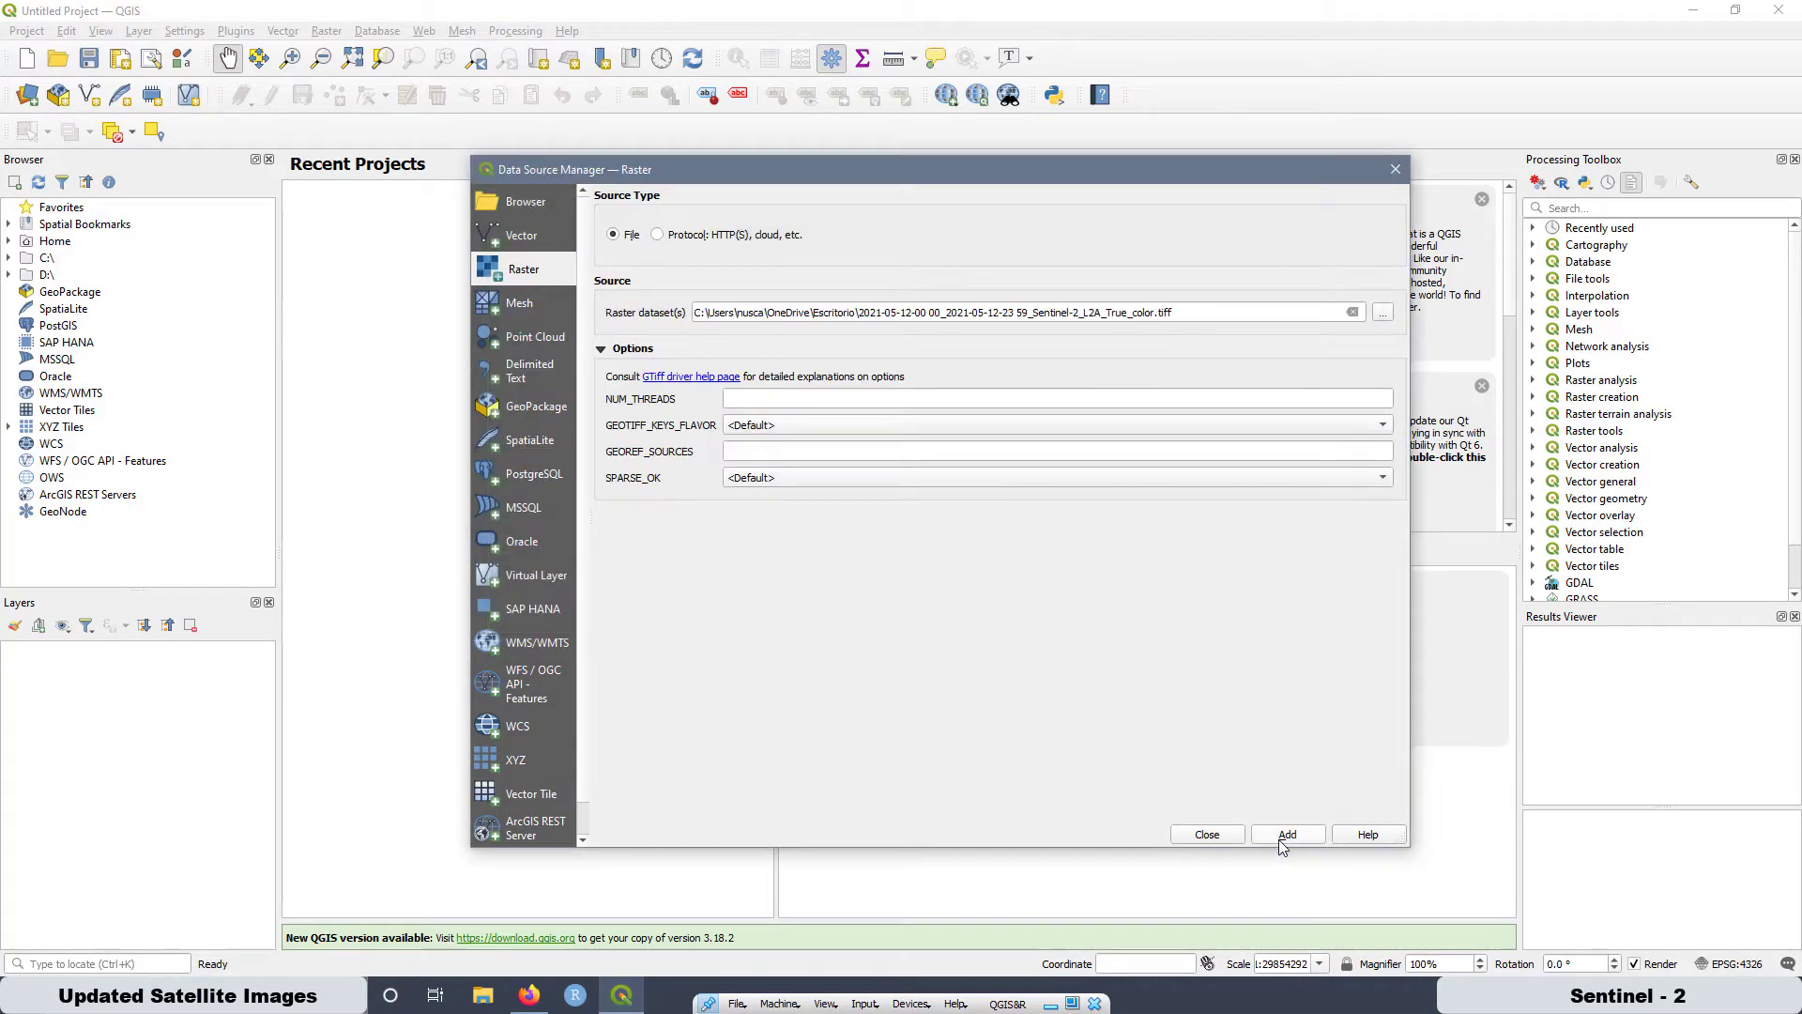
pyautogui.click(1286, 834)
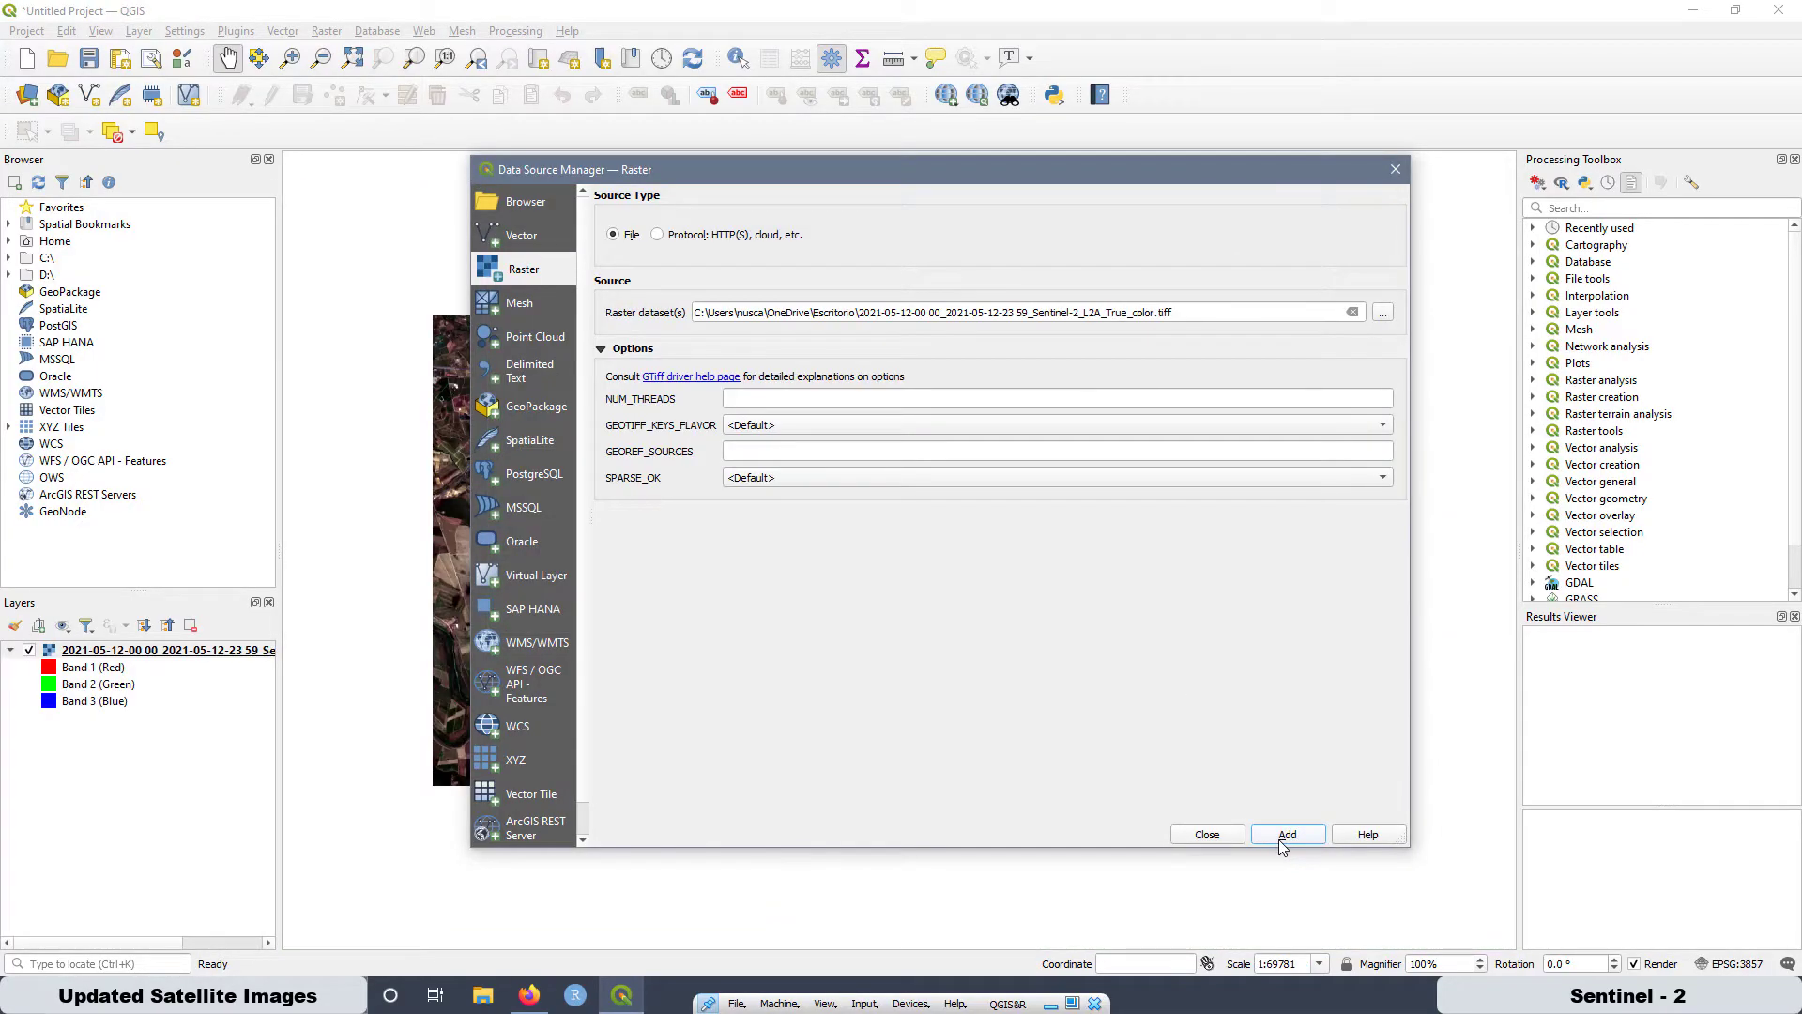
pyautogui.click(1213, 833)
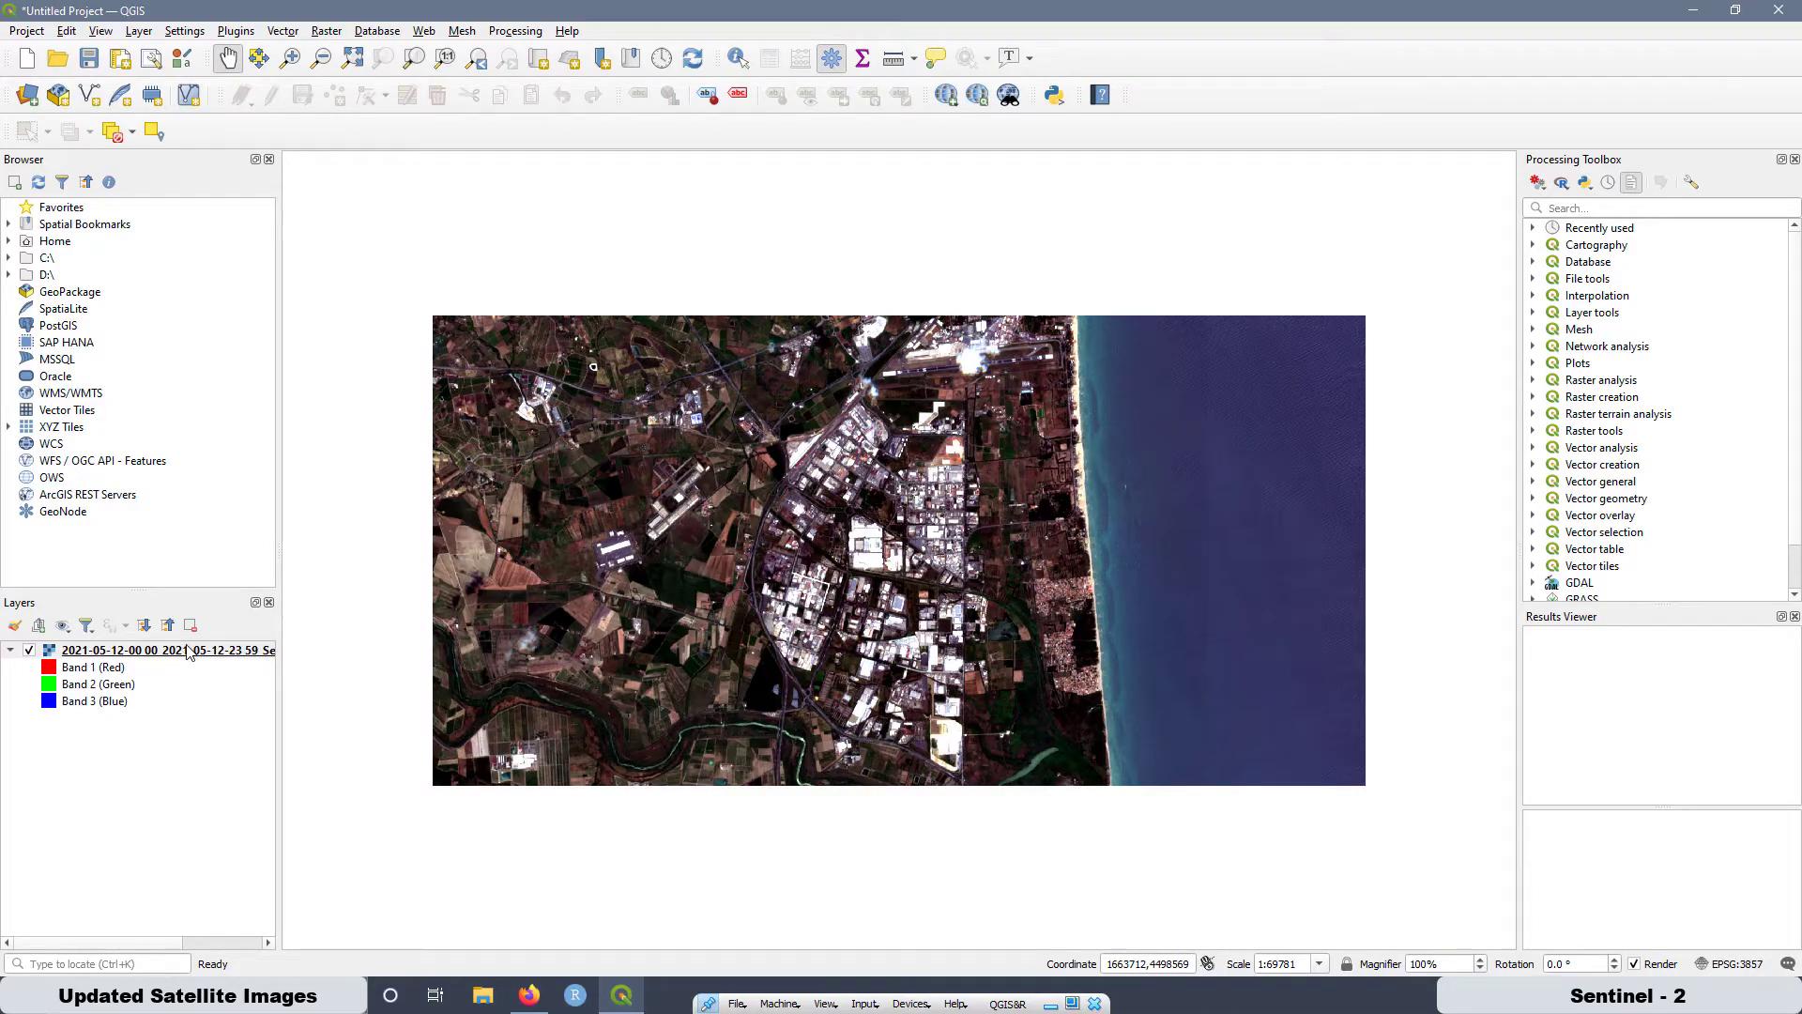
# Bring up the Export > Save As option for the Sentinel-2 raster layer in the Layers panel
pyautogui.rightClick(187, 650)
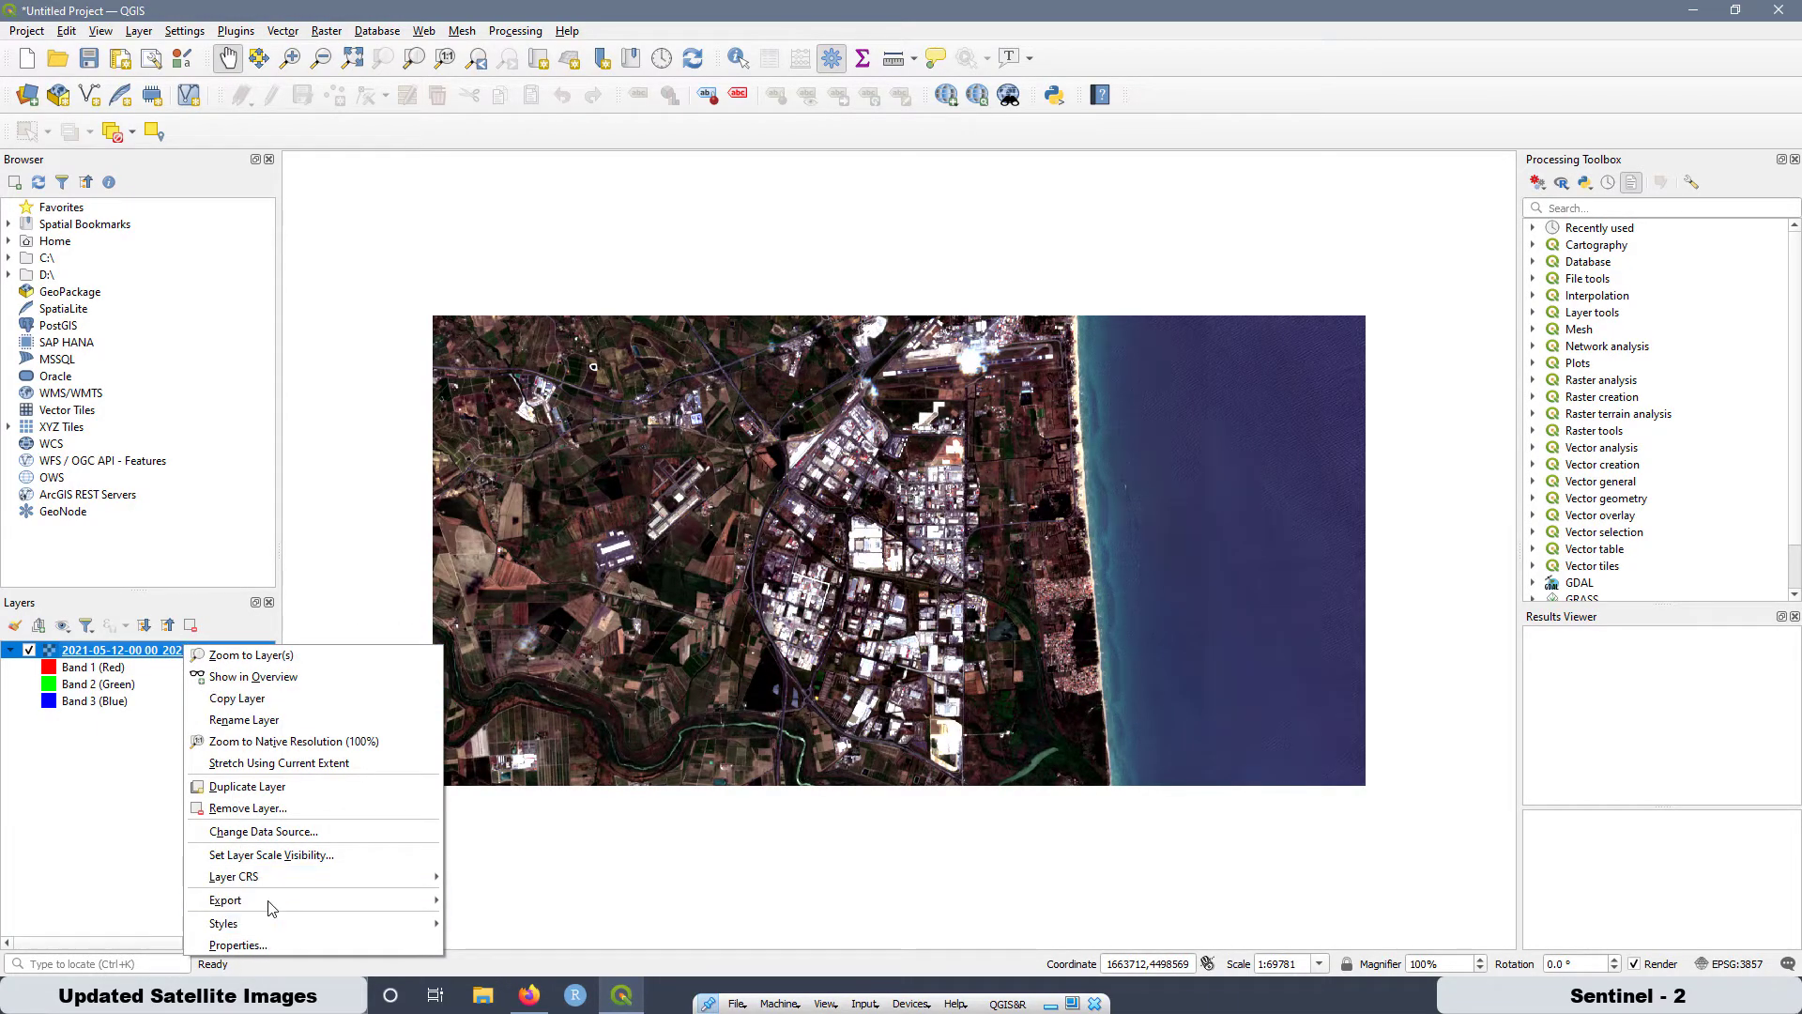
pyautogui.moveTo(258, 901)
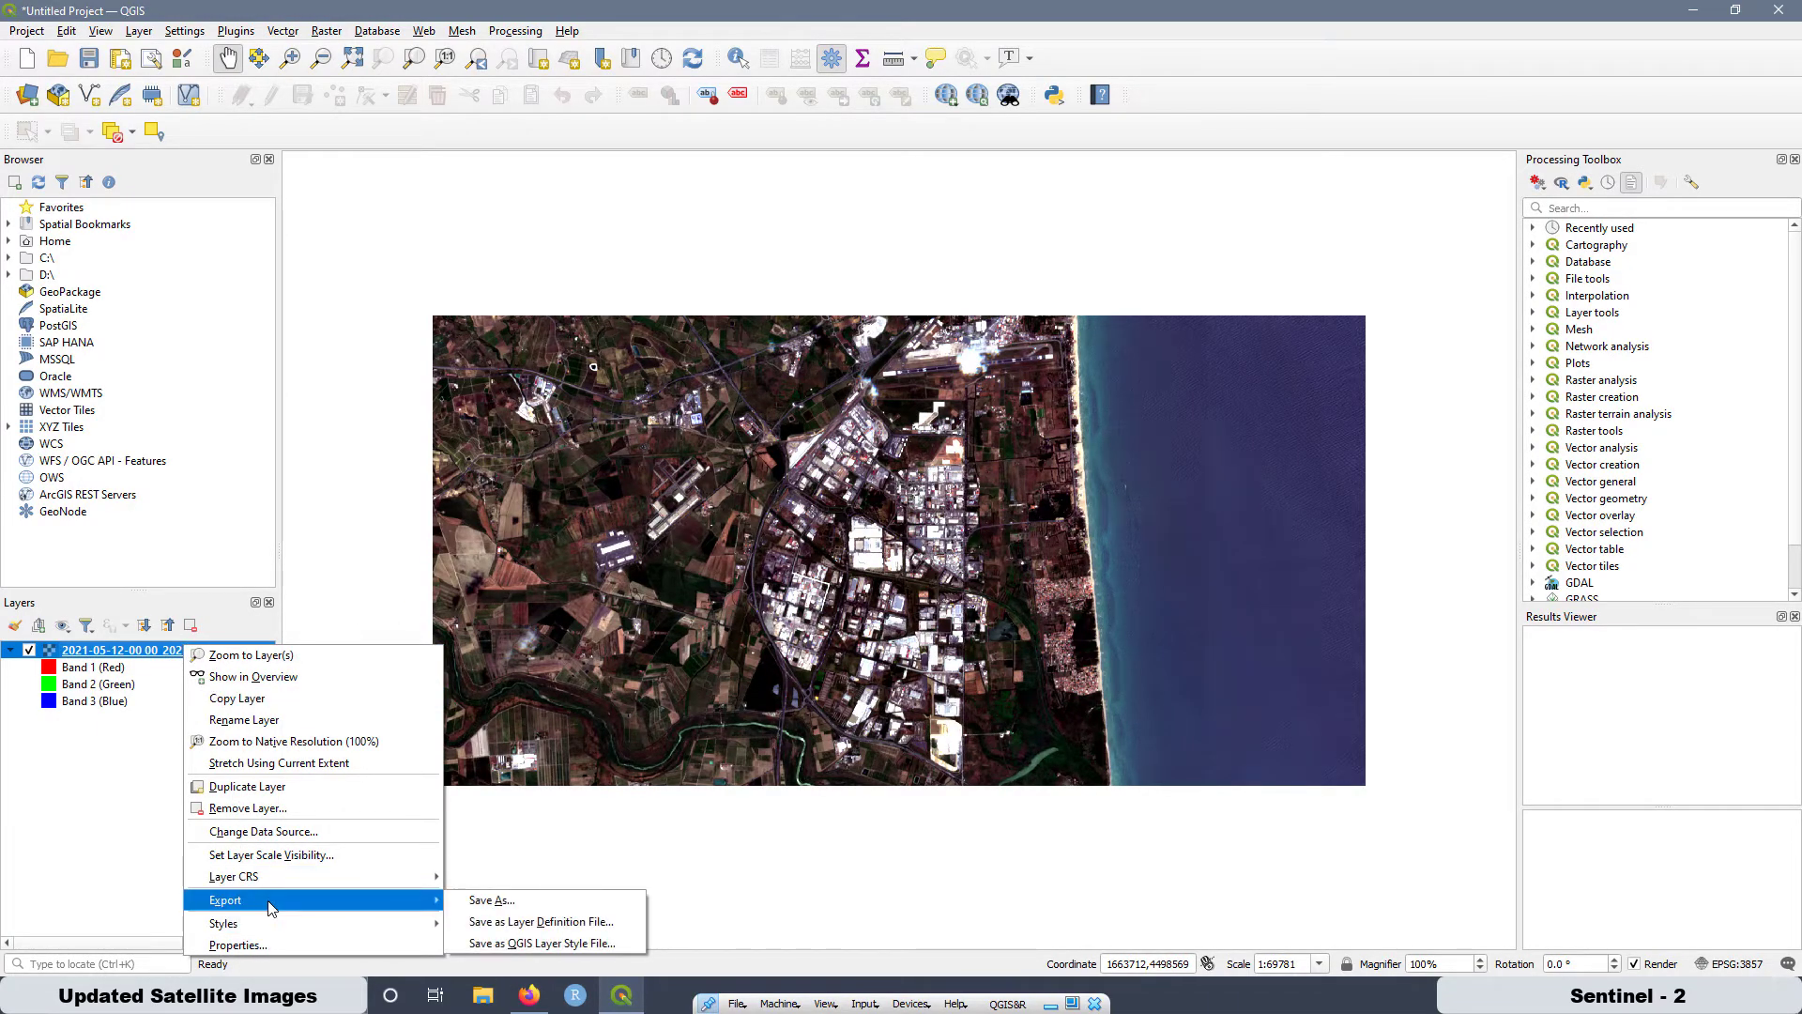
pyautogui.click(490, 901)
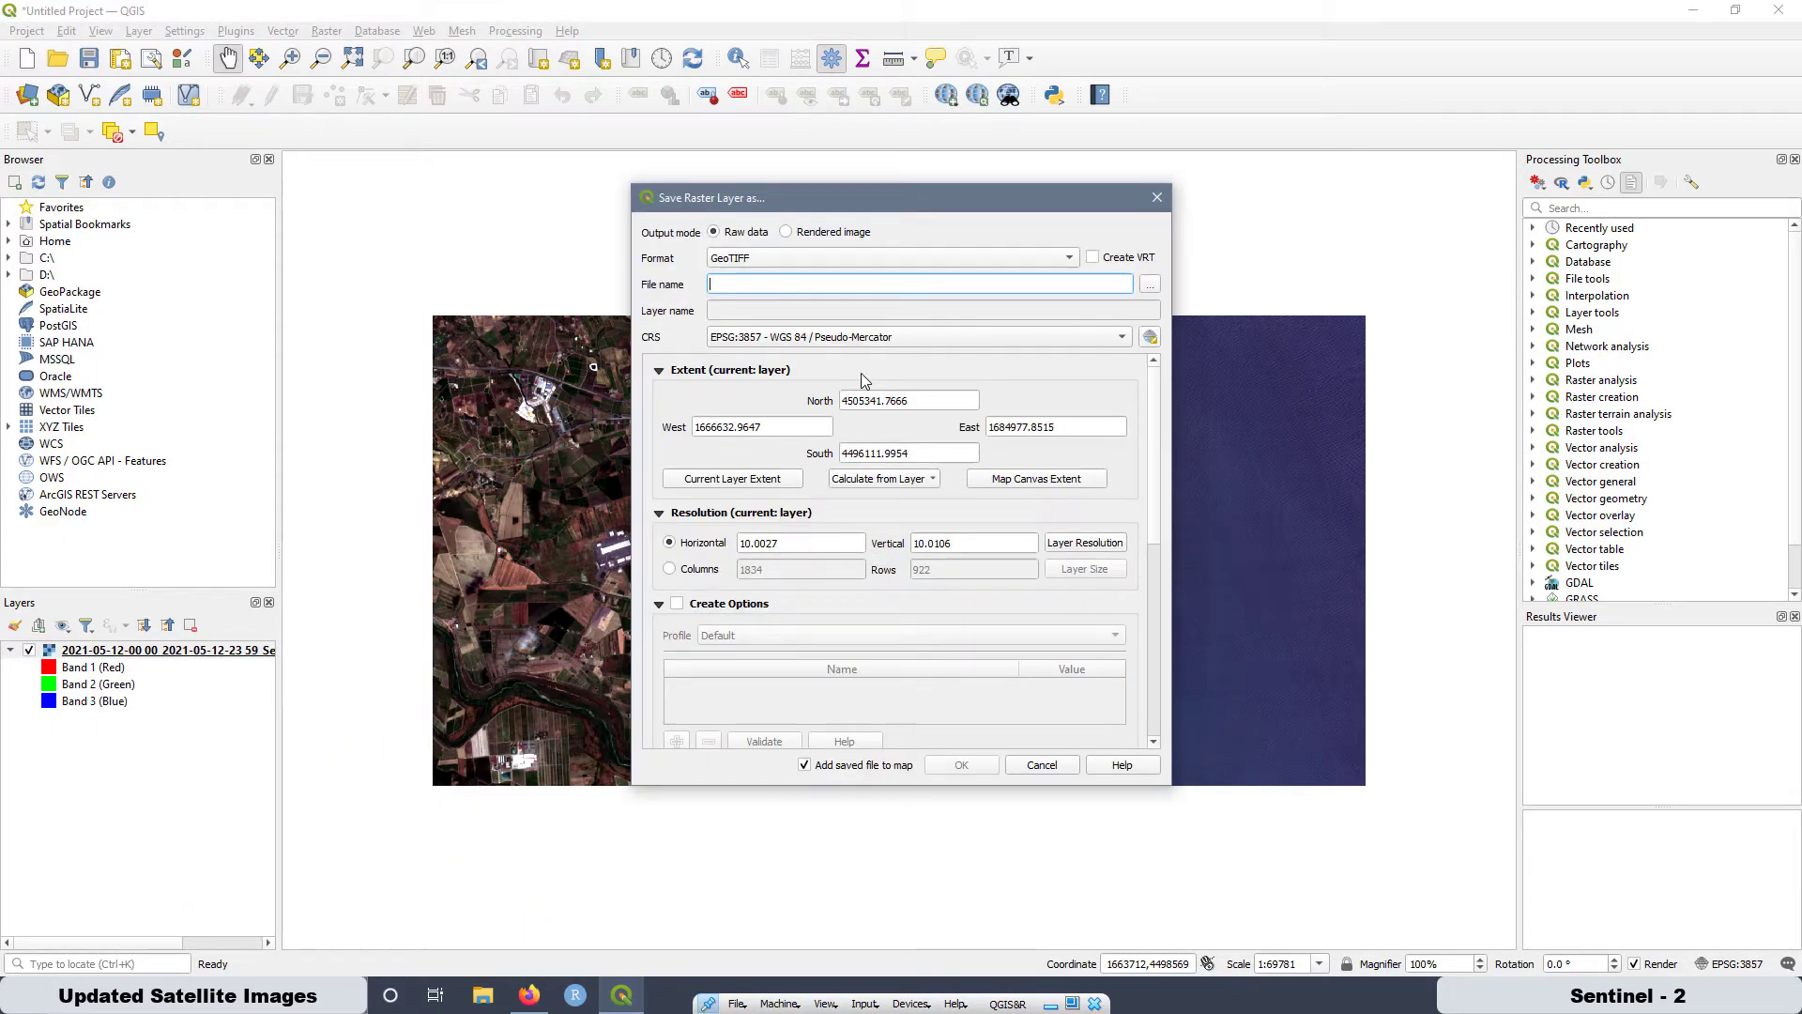
pyautogui.click(1150, 338)
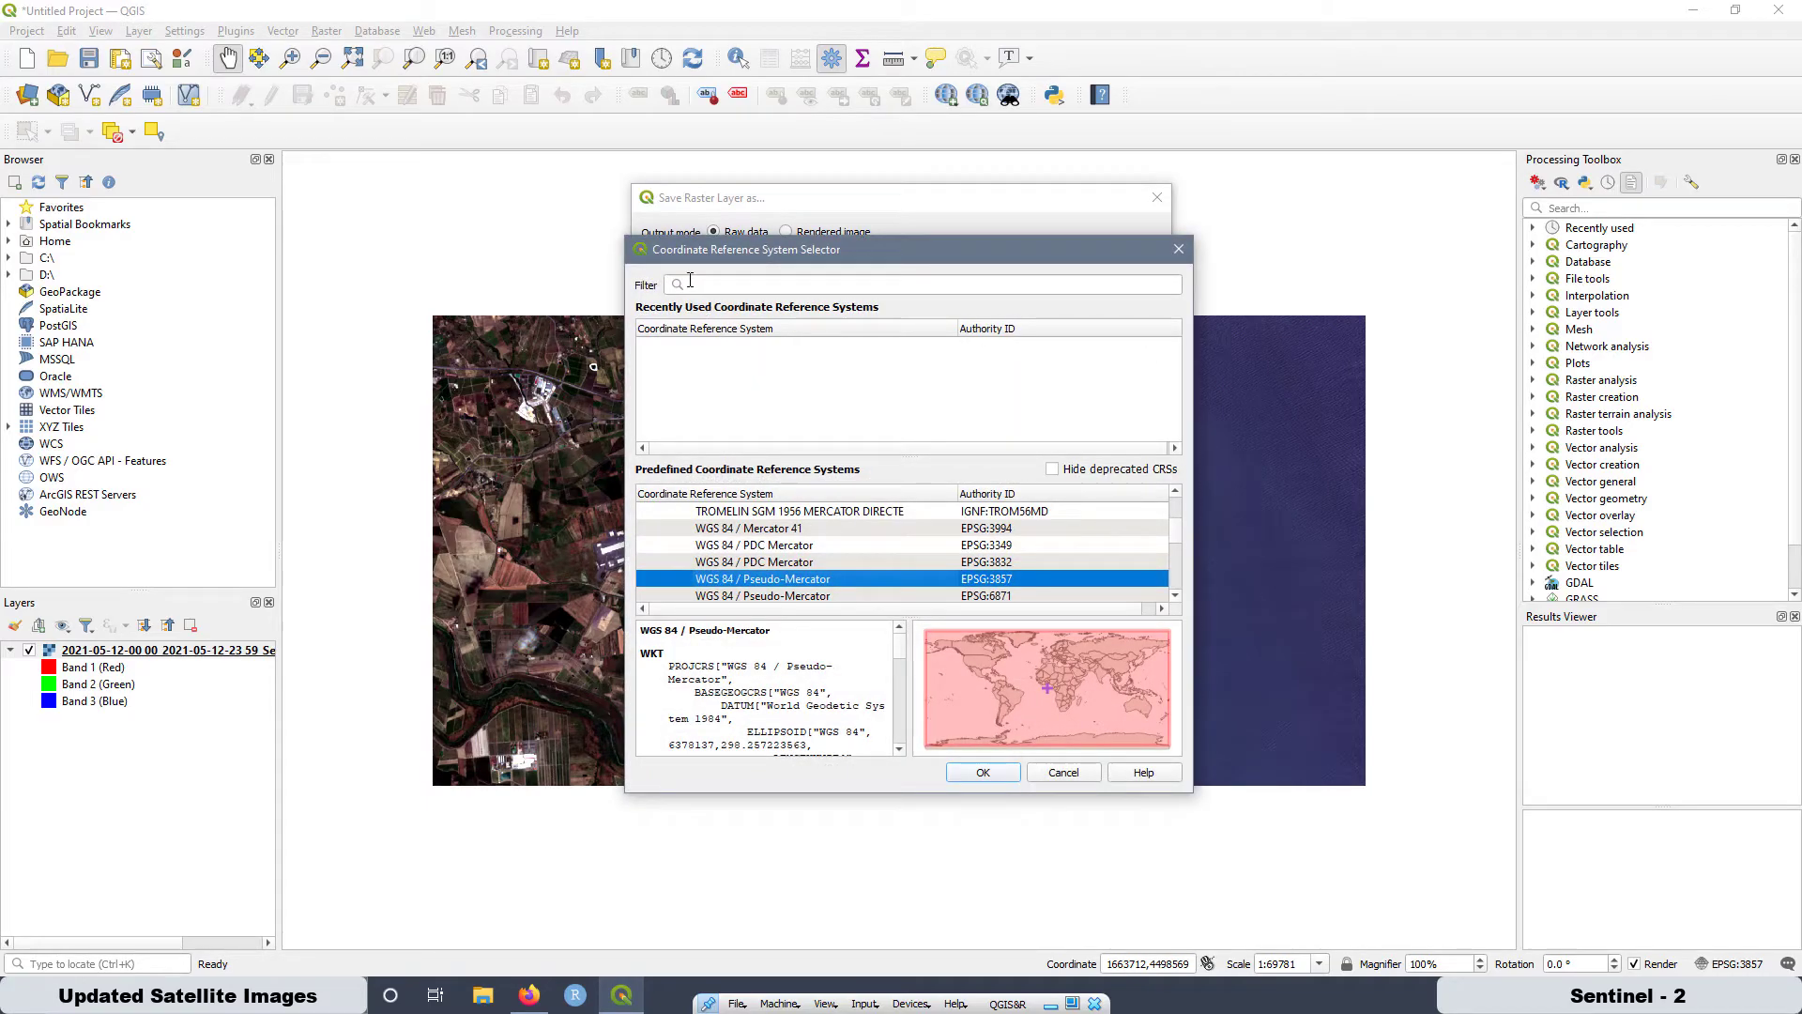
pyautogui.click(690, 281)
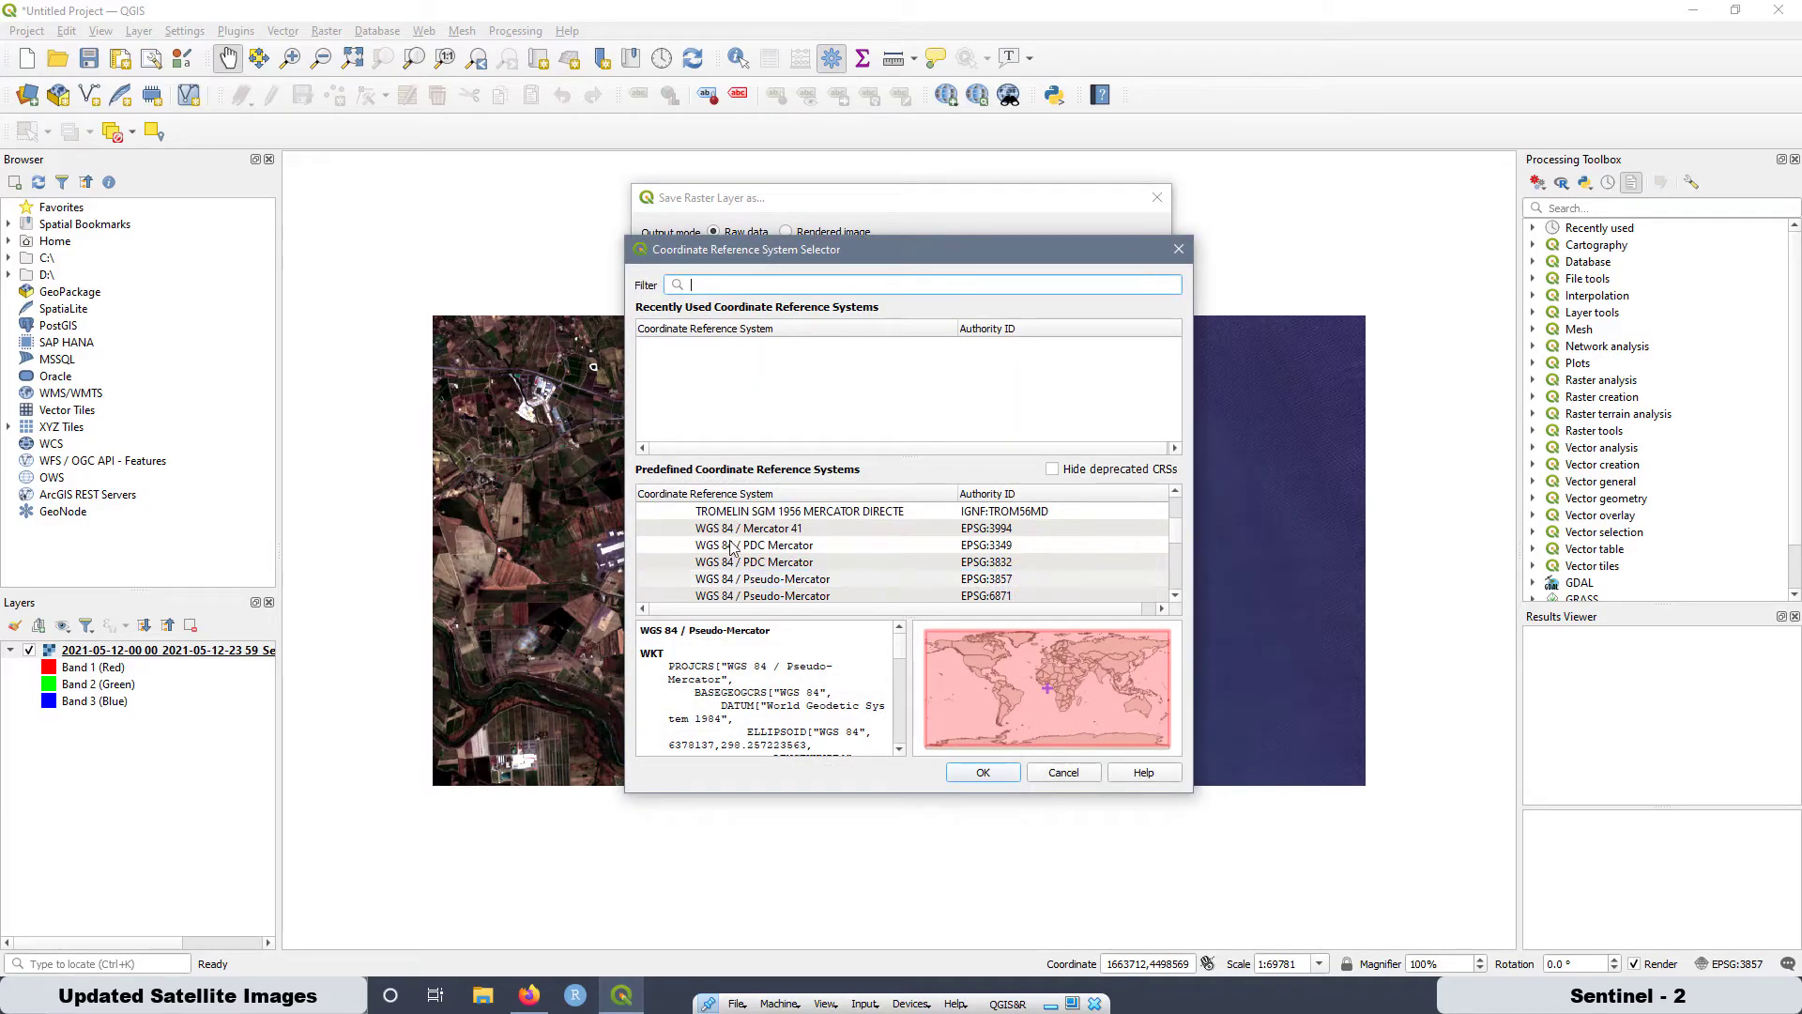
pyautogui.click(1177, 250)
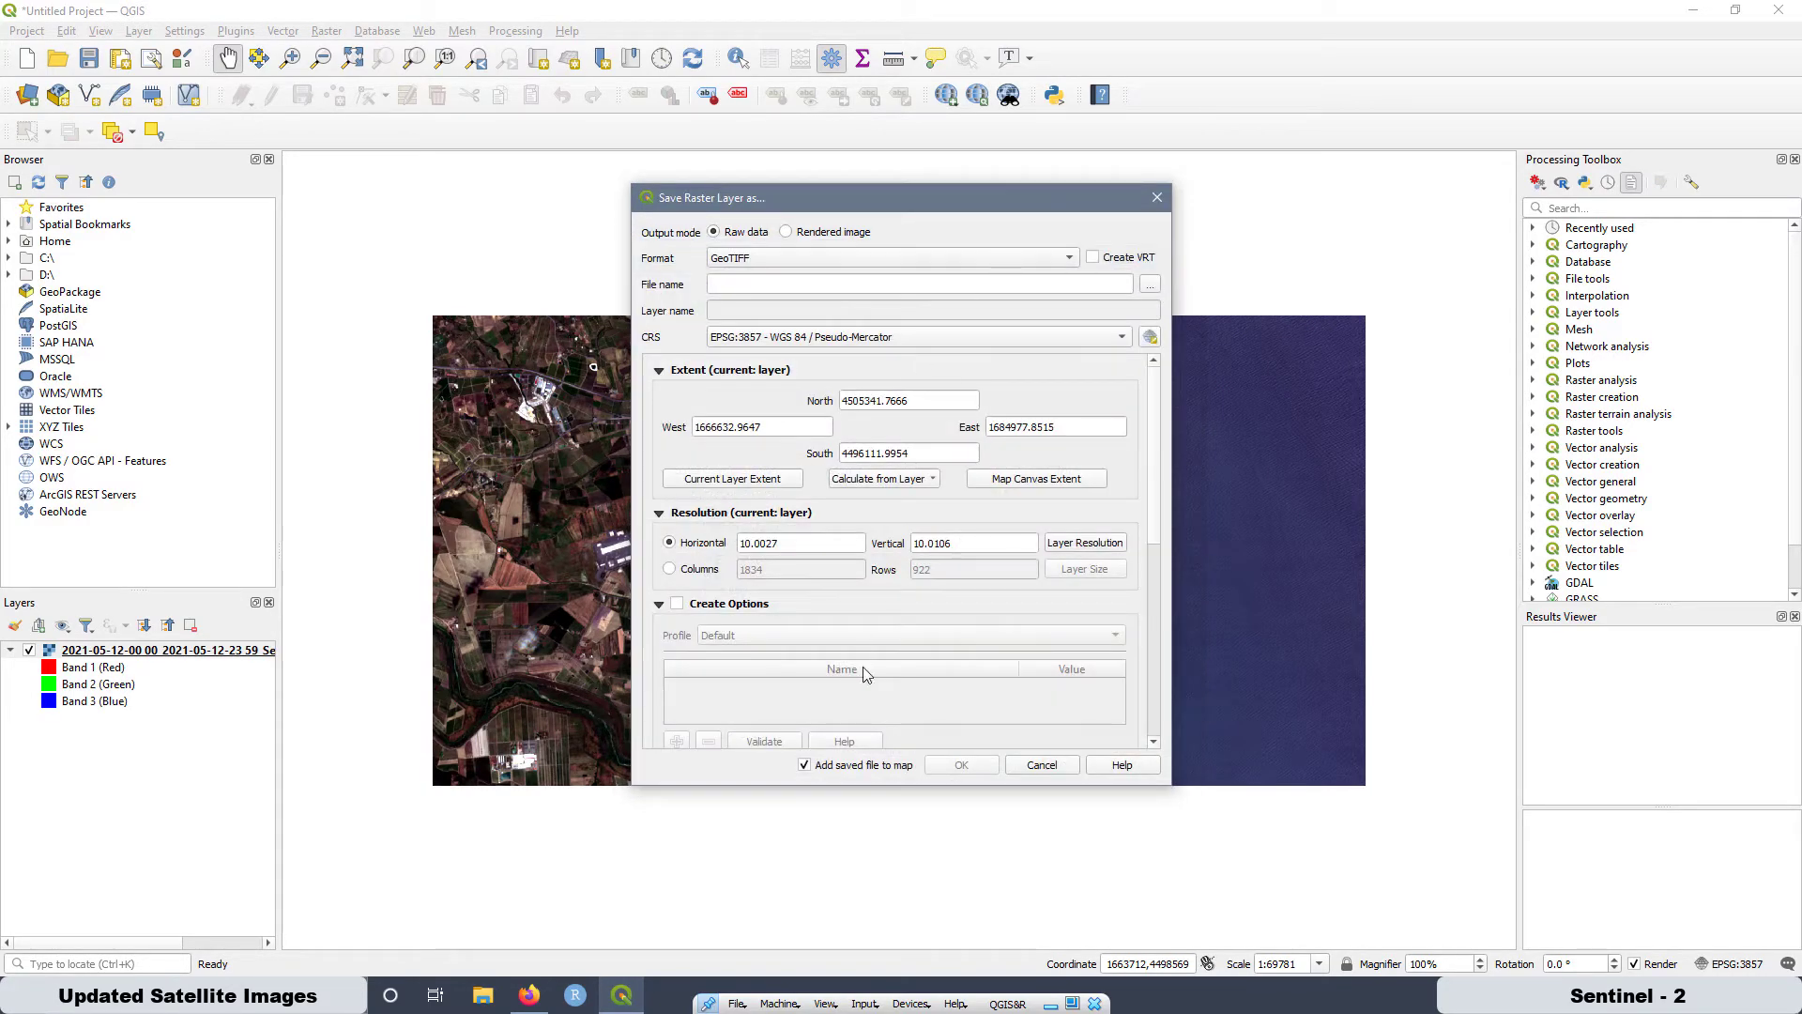
pyautogui.click(1040, 766)
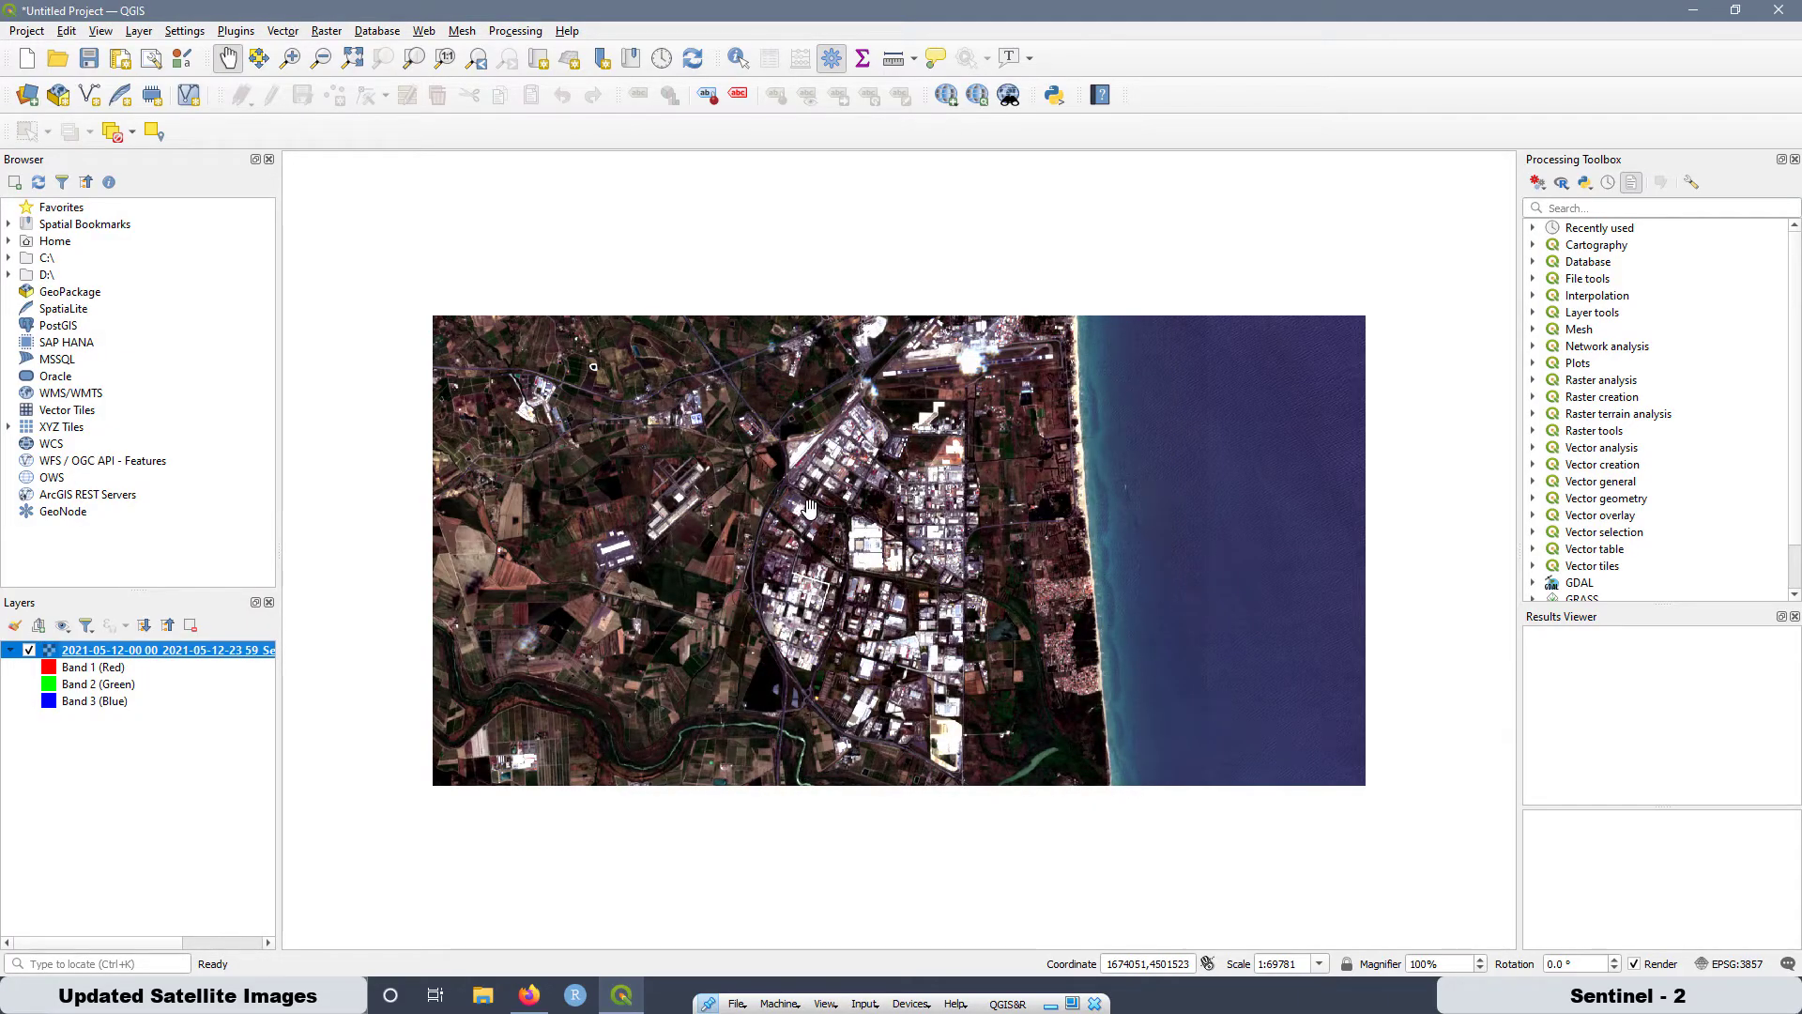